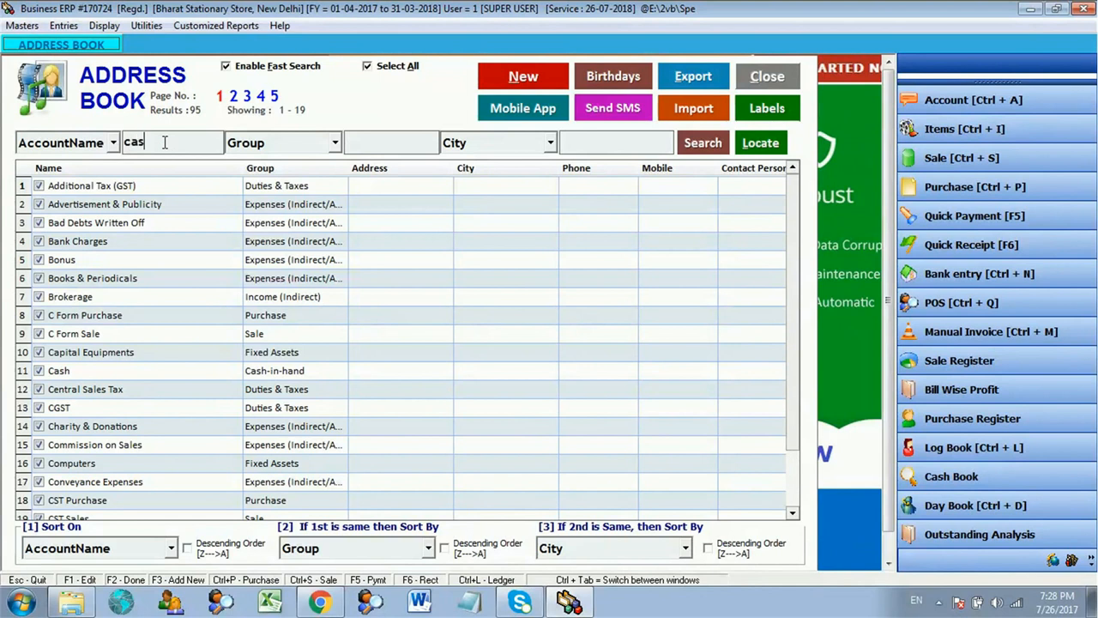
Search the address book for account names matching "cas" and open the Cash account for editing.
left_click(703, 145)
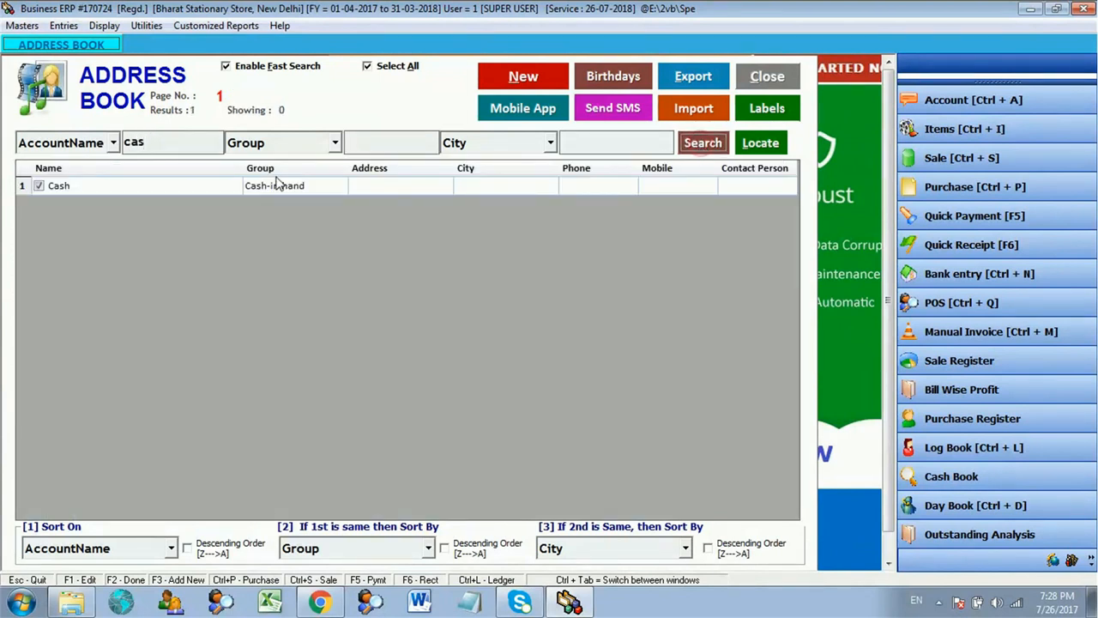
left_click(220, 187)
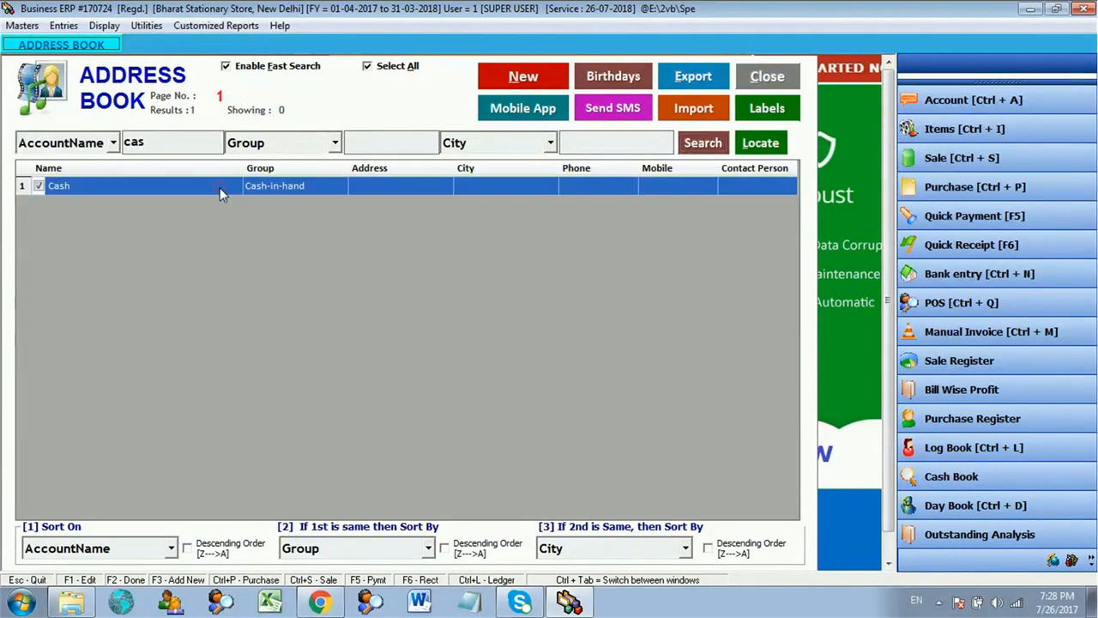
double_click(130, 187)
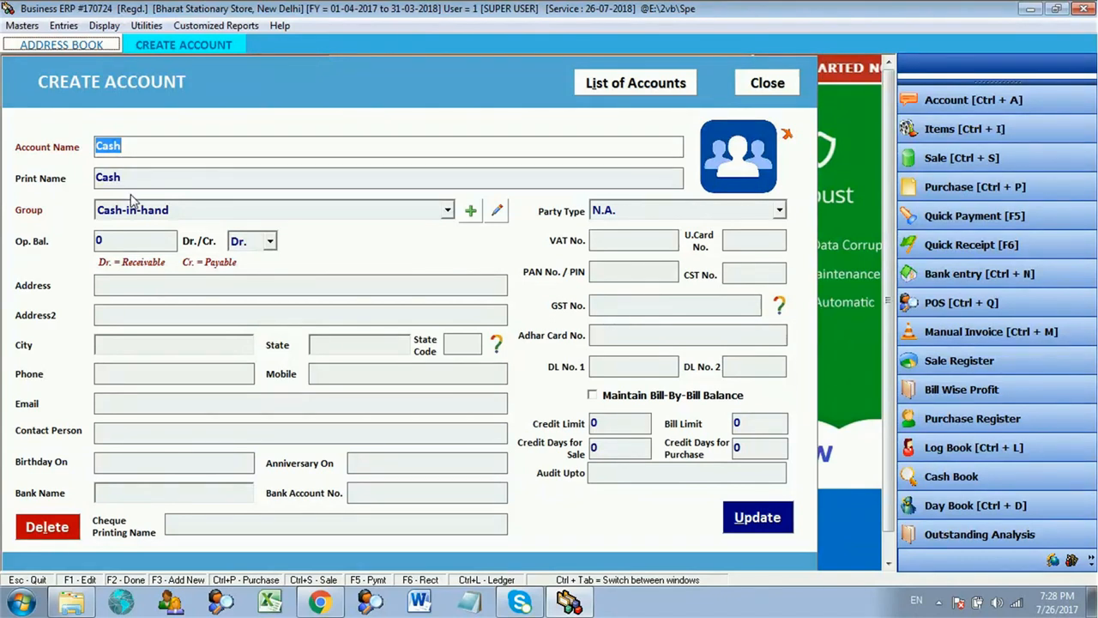
Set the Cash account's opening balance to 200000 Dr., update the account, and close the account form and address book.
left_click(131, 243)
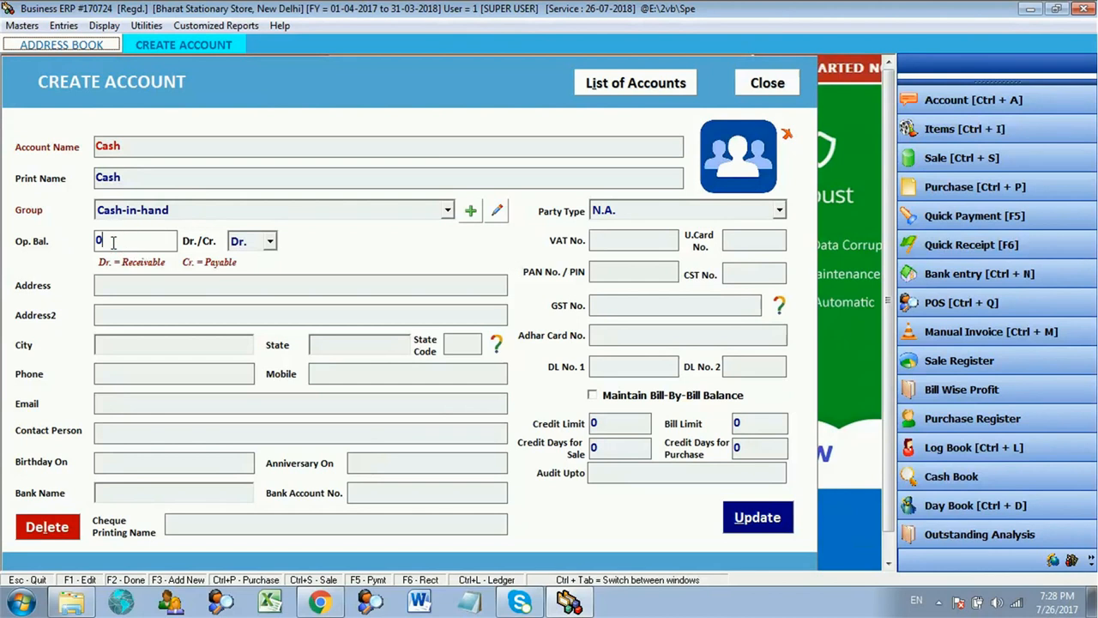
left_click_drag(129, 243, 97, 247)
type("200000")
left_click(258, 243)
left_click(250, 255)
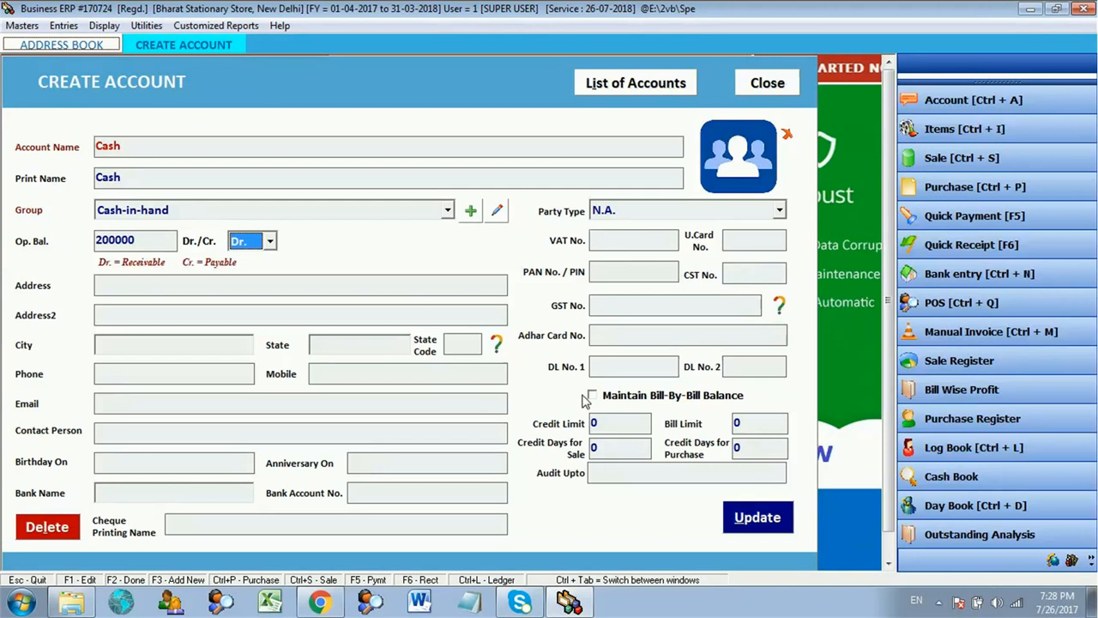
left_click(753, 517)
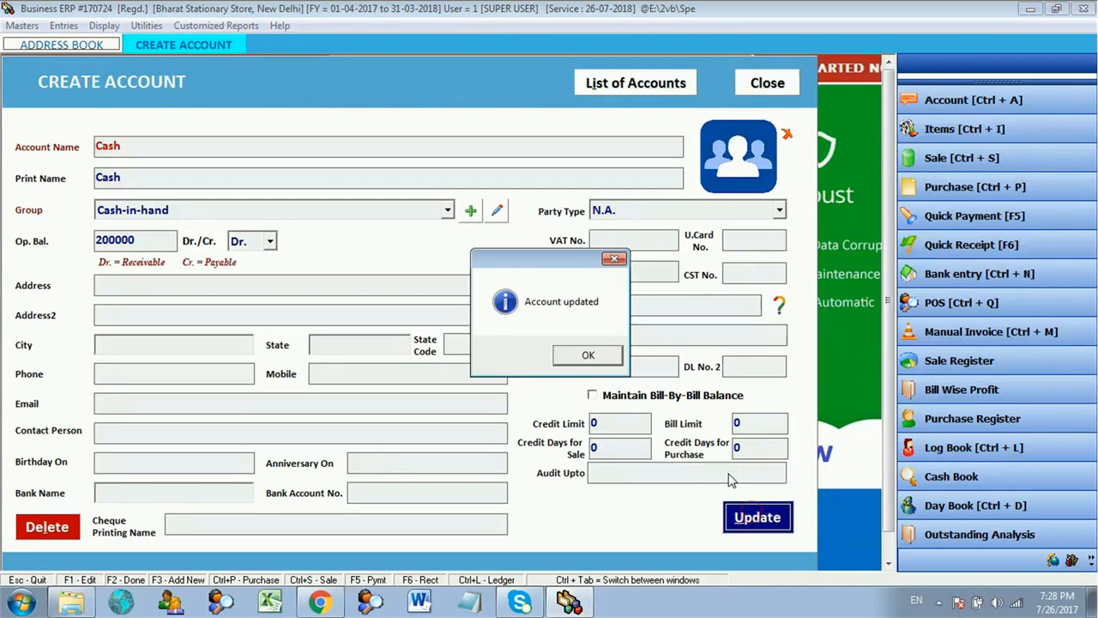
left_click(585, 354)
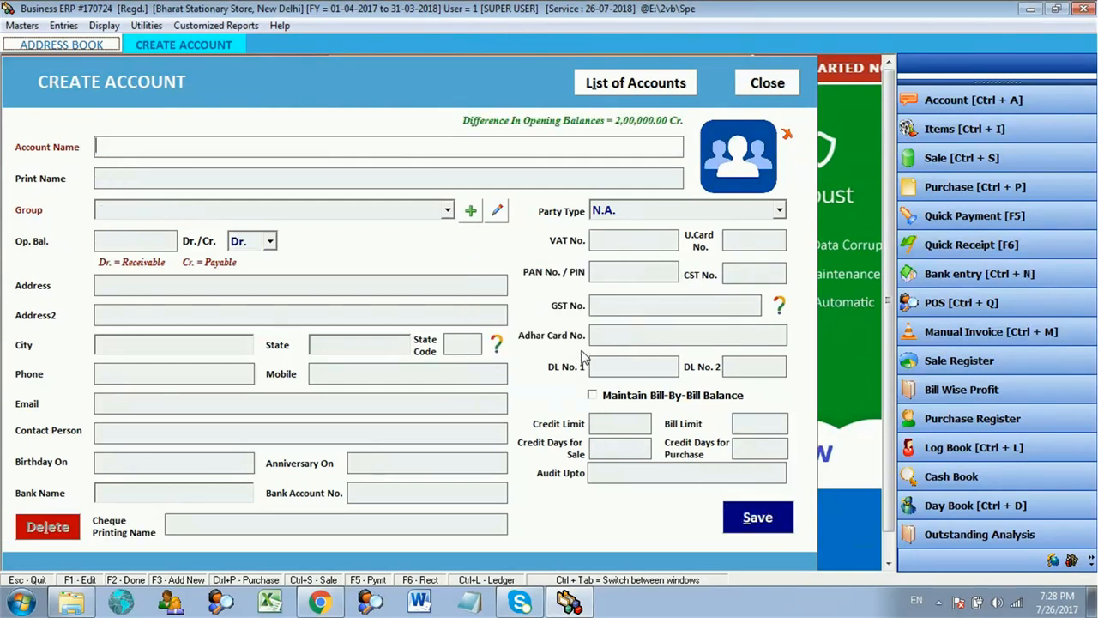
key("Escape")
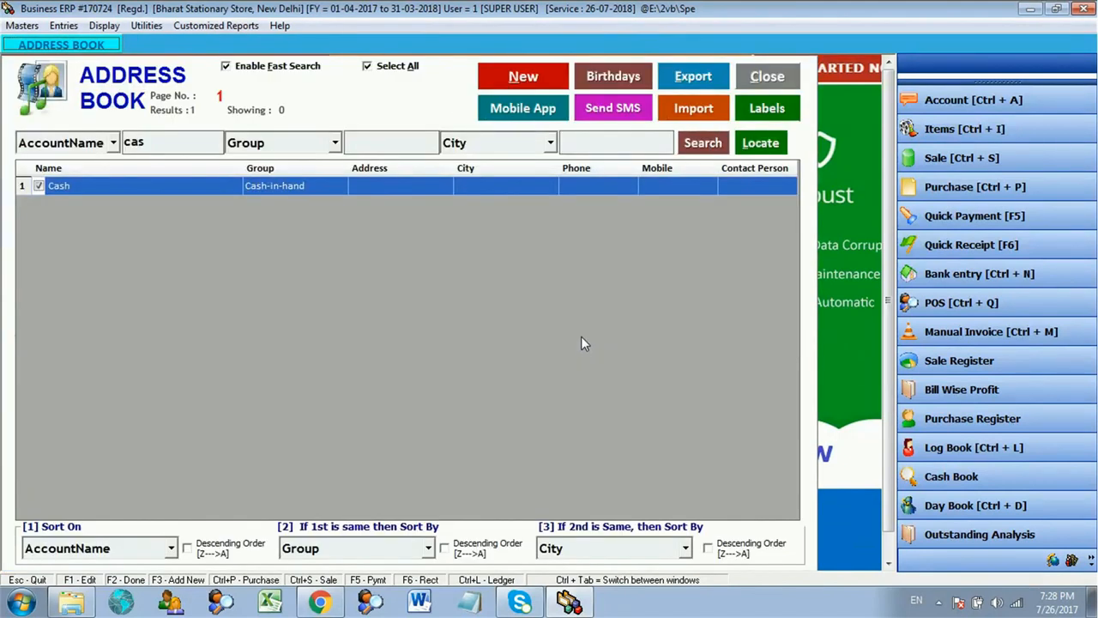
key("Escape")
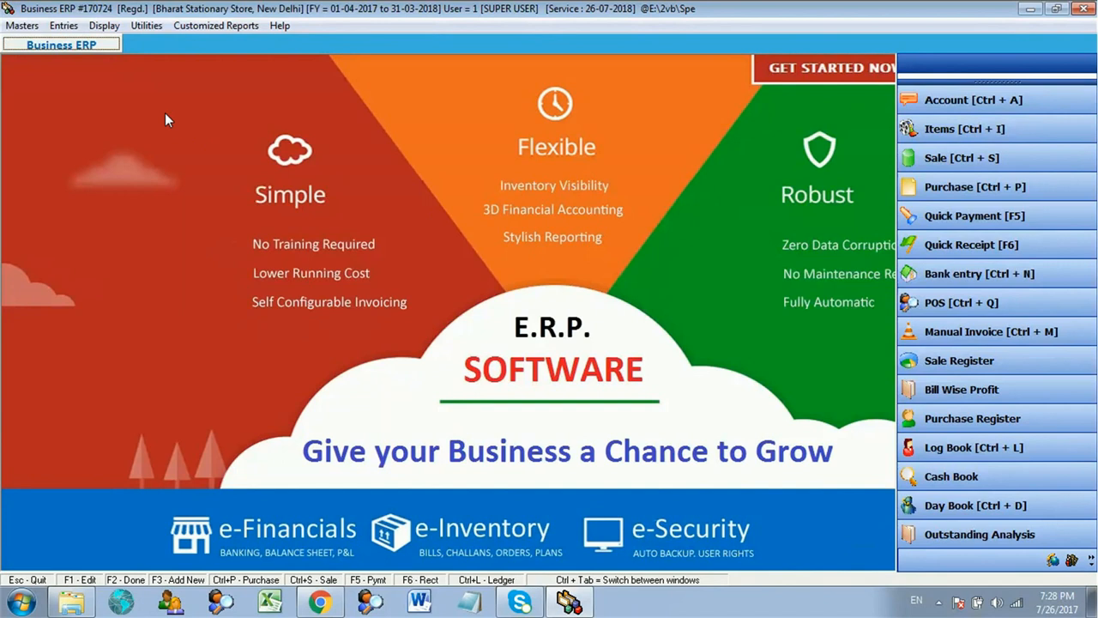
Start a quick receipt dated 26-07-2017 with Cash as payment mode and choose the paying customer's account.
left_click(64, 26)
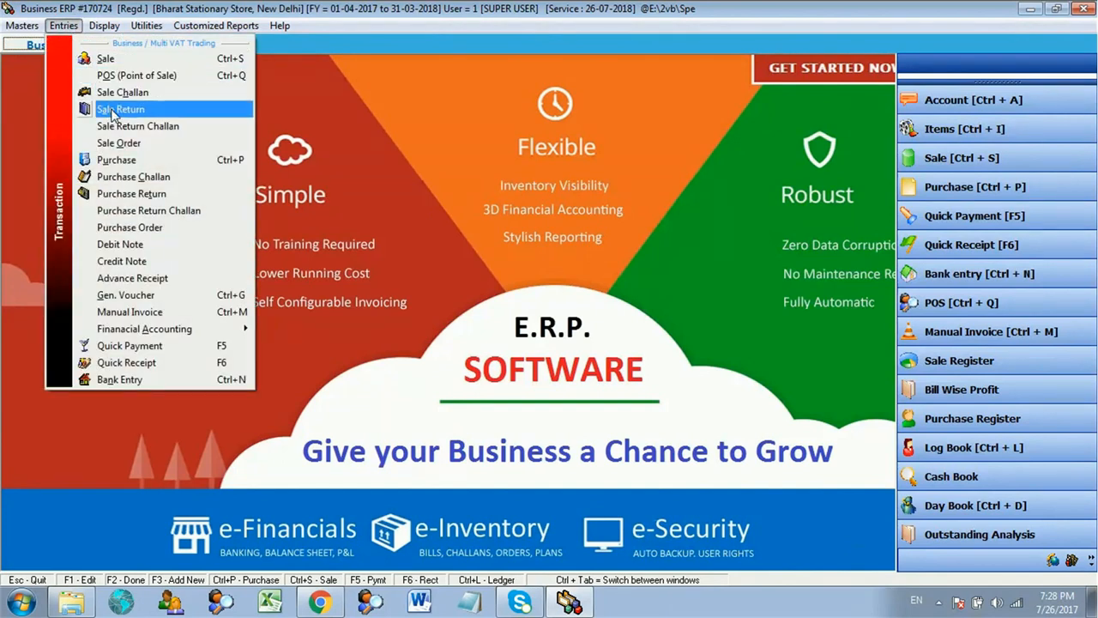
left_click(224, 366)
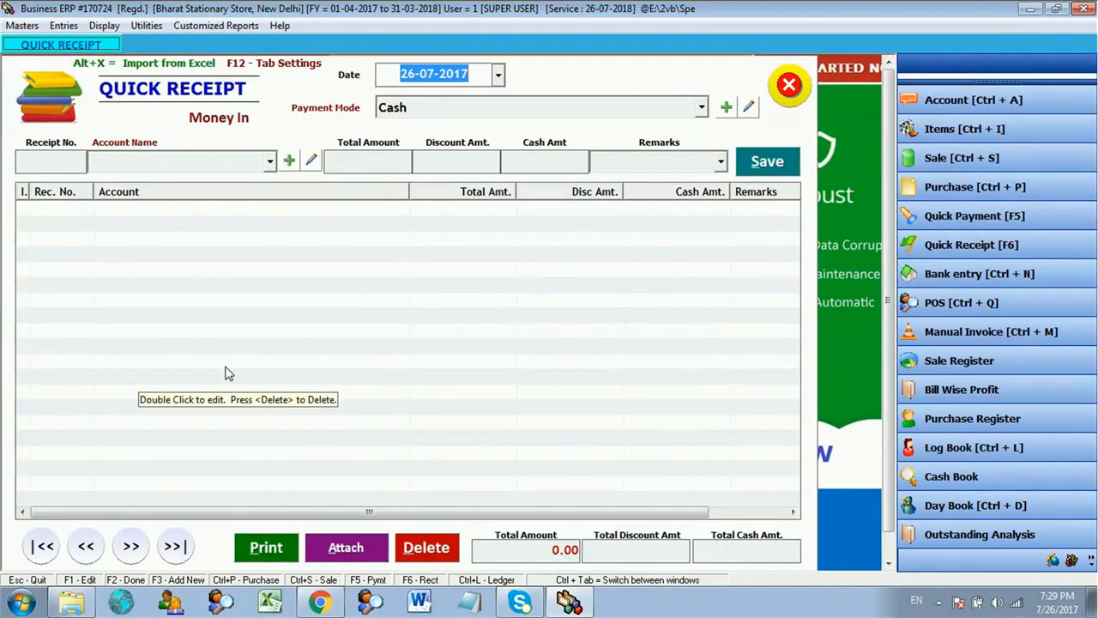
key("Return")
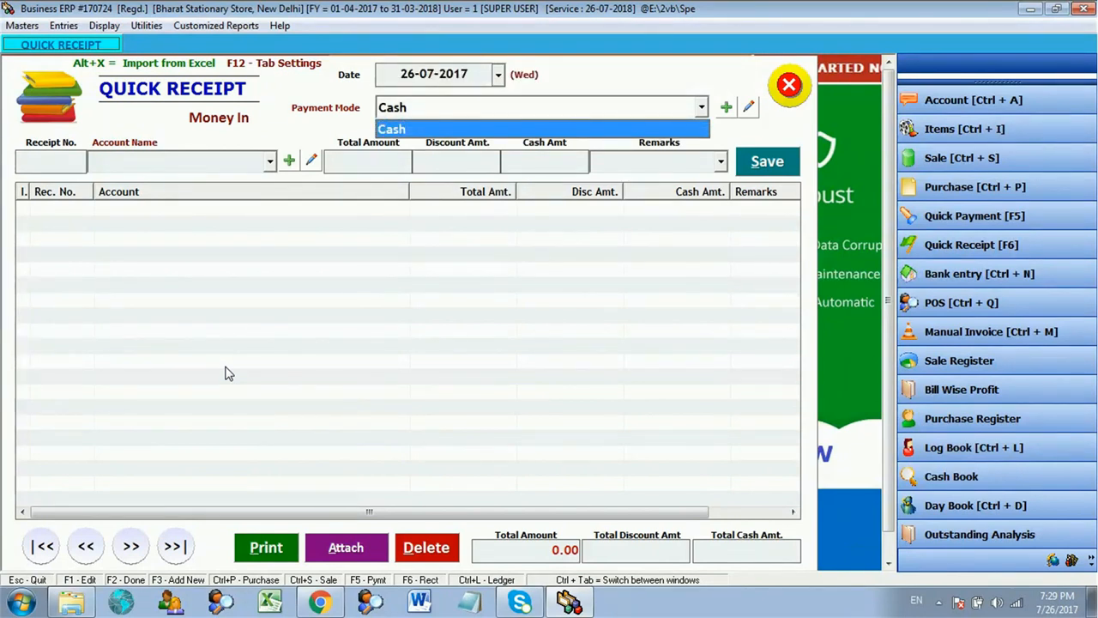
key("Return")
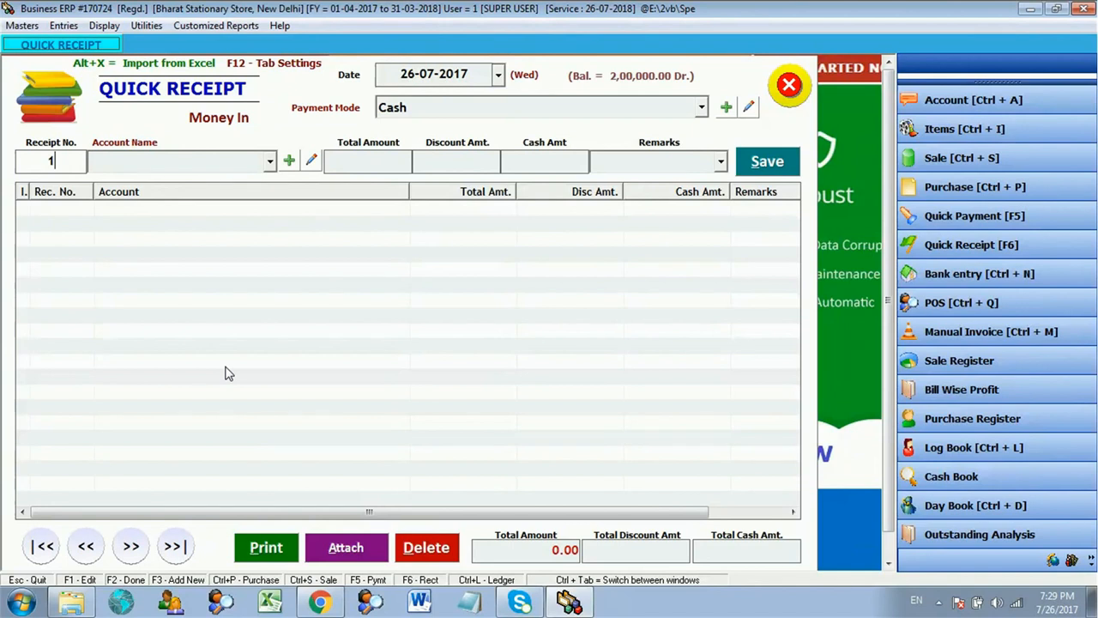
key("Return")
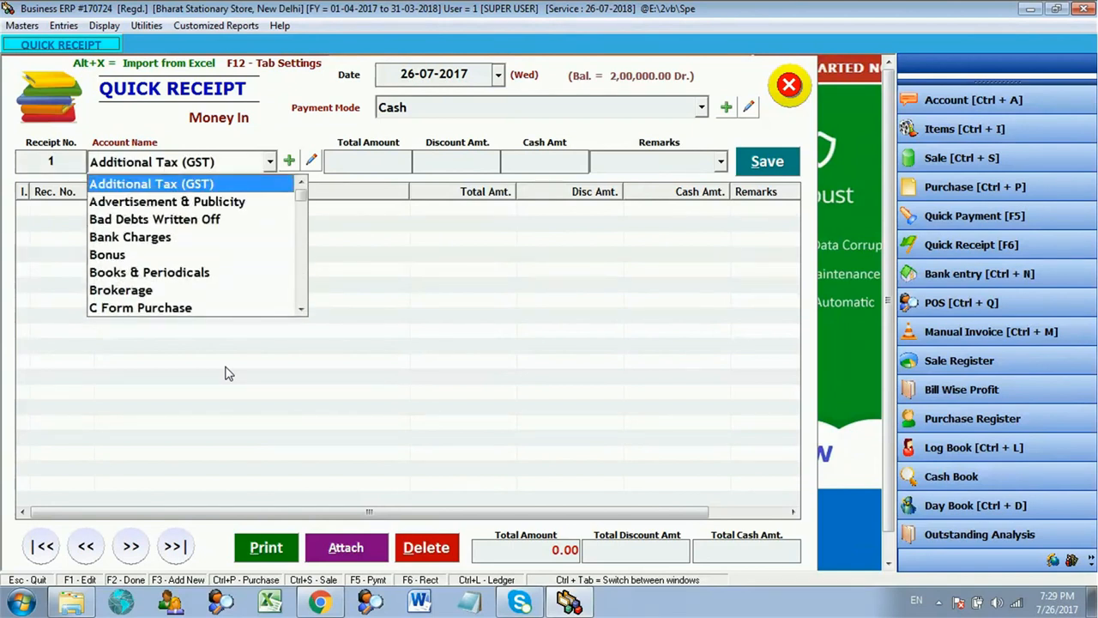
type("rma")
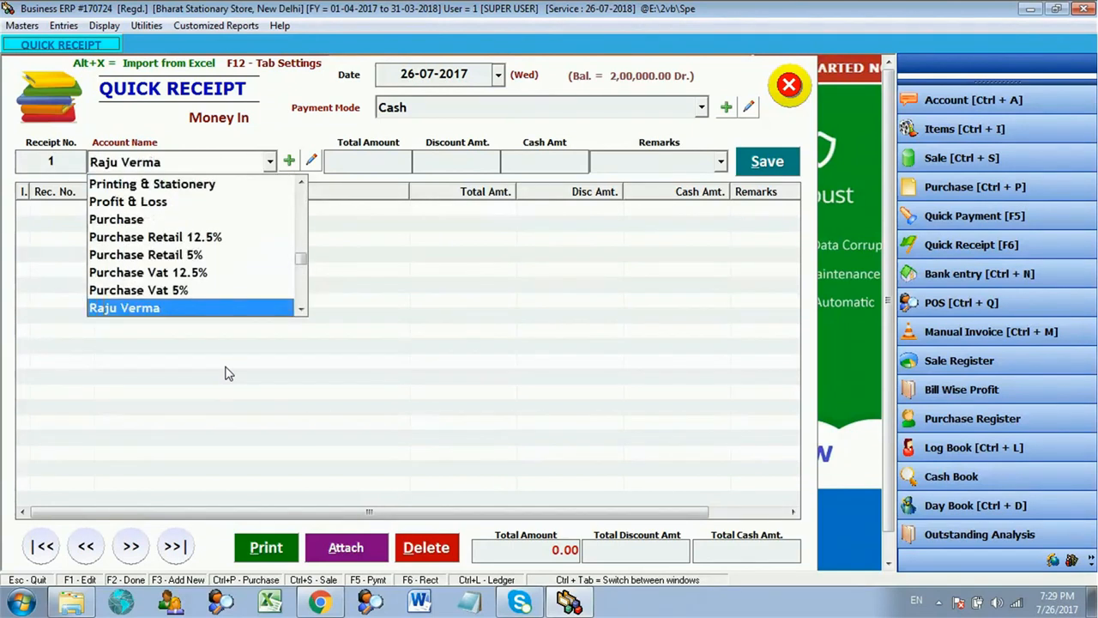
key("Return")
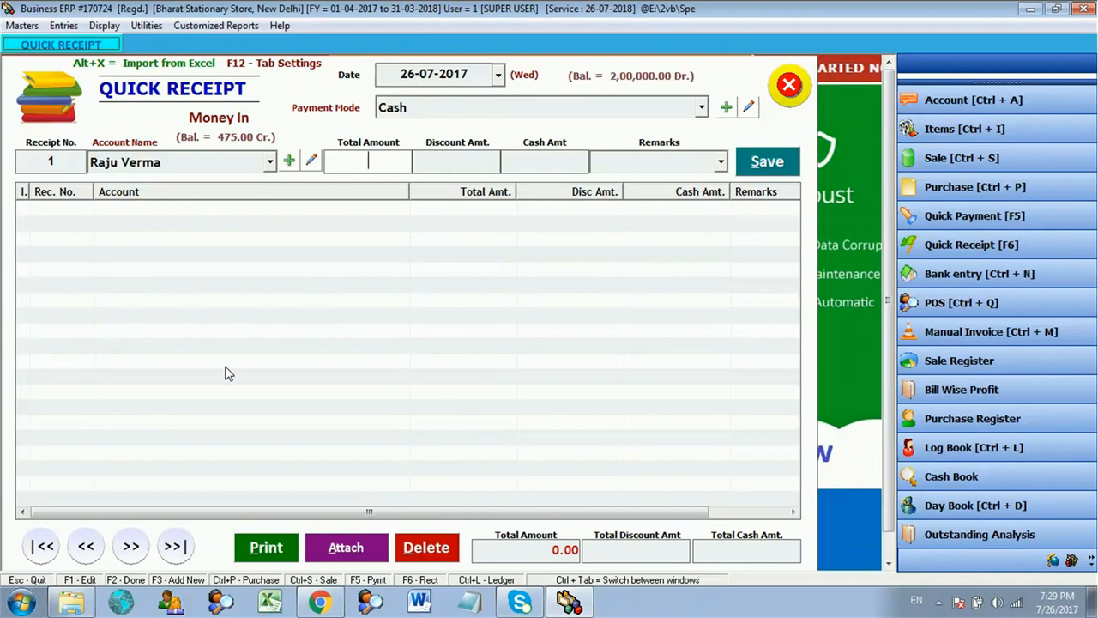
Enter a total amount of 200 without discount or remarks and save the quick receipt.
type("200")
key("Return")
key("Return")
key("Return")
key("Return")
key("Return")
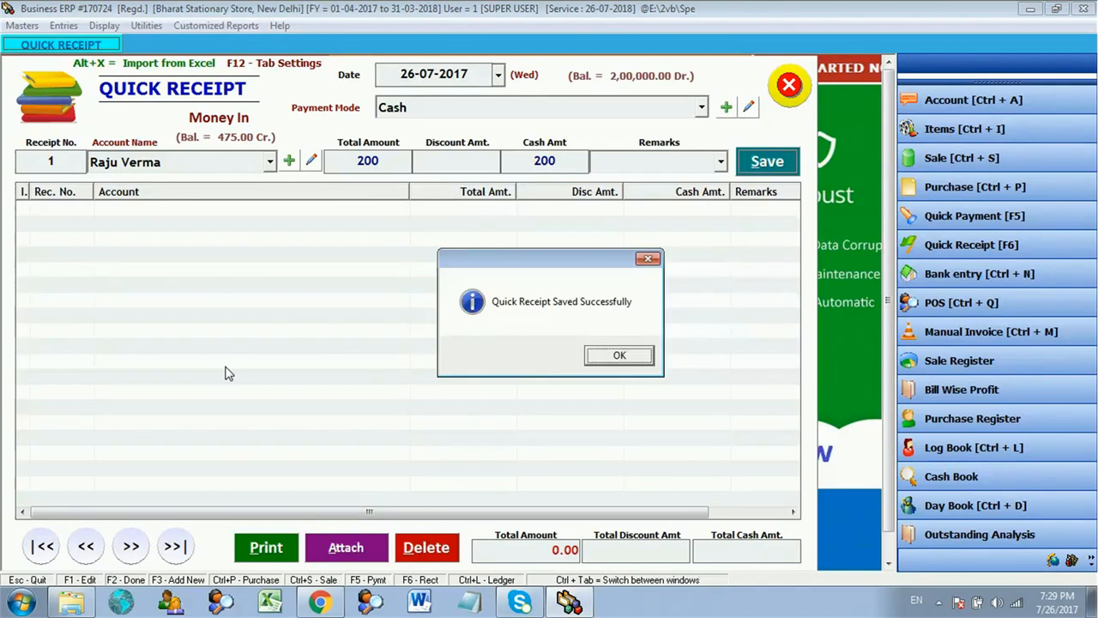
key("Return")
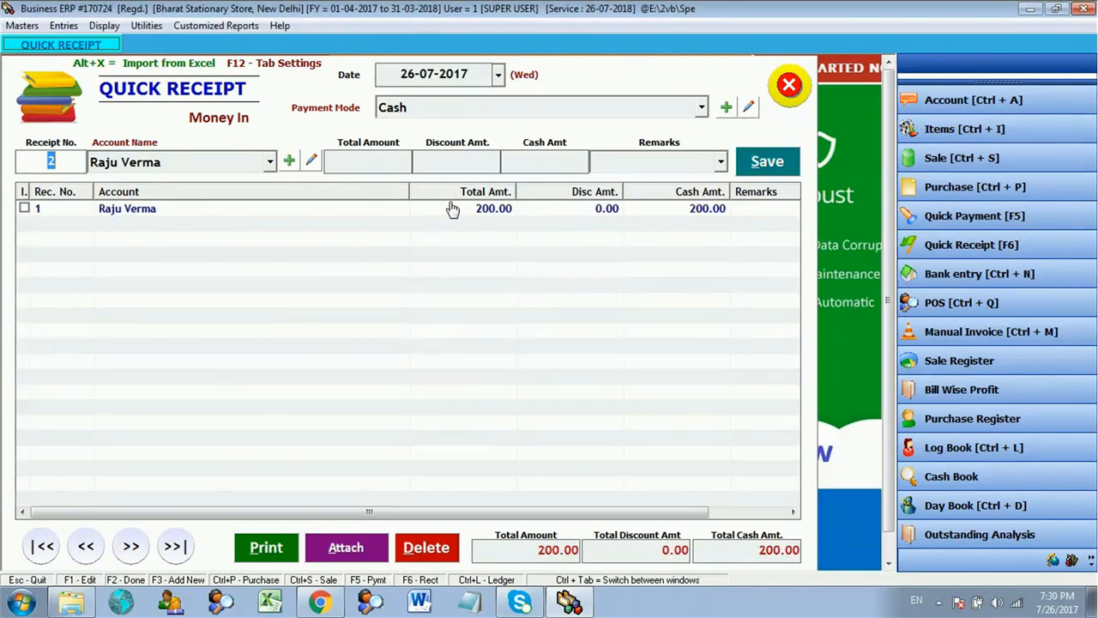
Edit the saved 200 receipt to add a remark naming the person it came through, update it, and close Quick Receipt.
left_click(495, 215)
double_click(495, 215)
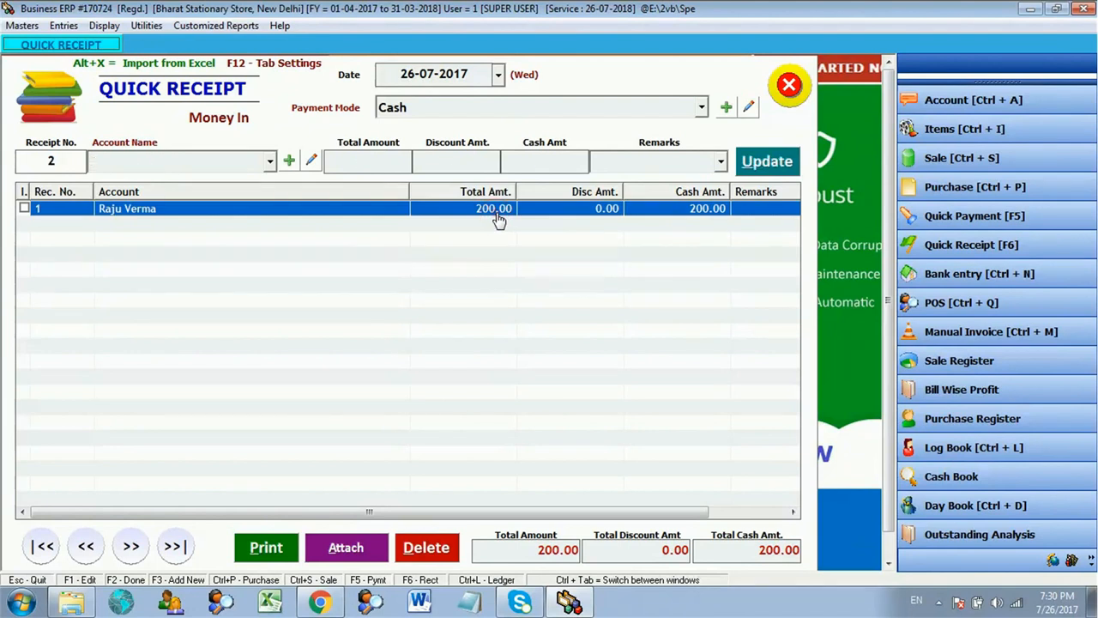
left_click(624, 163)
type("t")
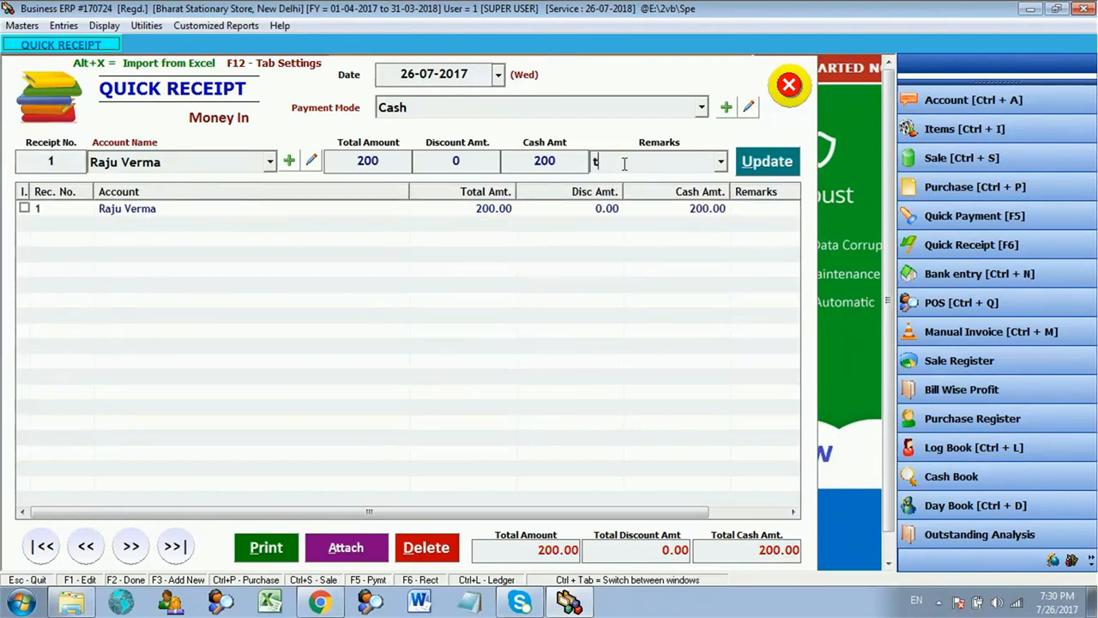
type("hrugh")
key("BackSpace")
key("BackSpace")
key("BackSpace")
type("ough gupta")
key("Tab")
key("Return")
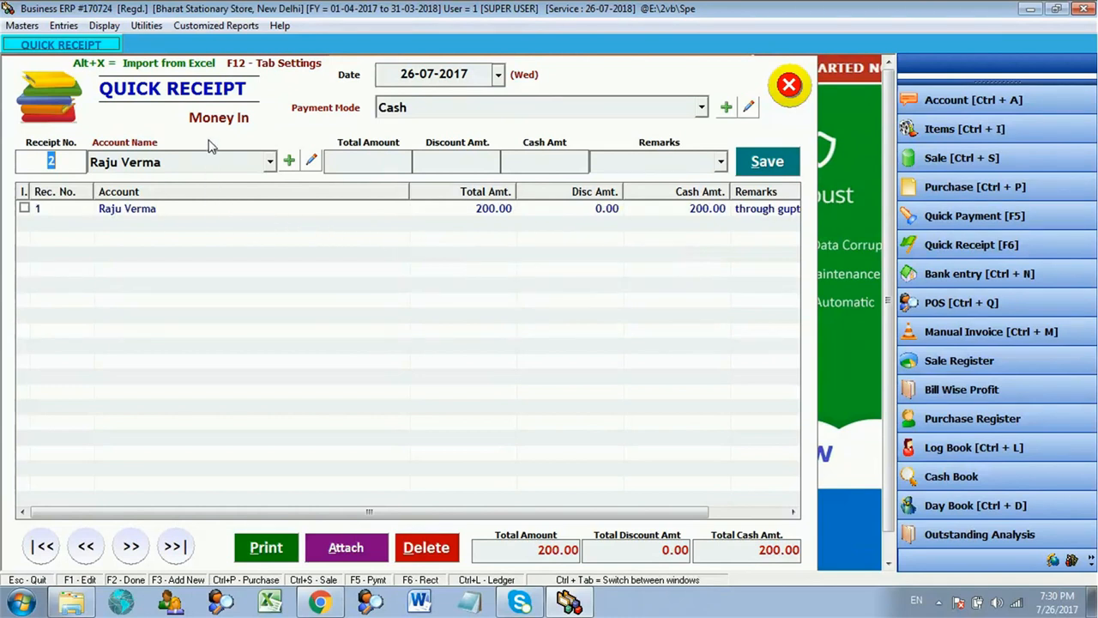
key("Escape")
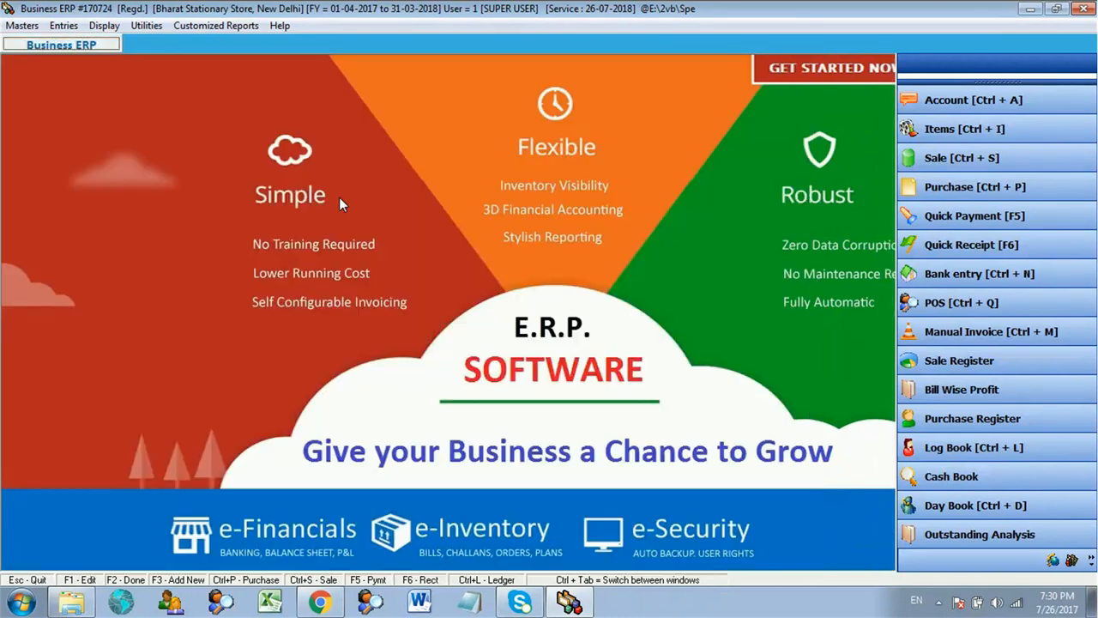
Display the Cash account's cash book from 25-07-2017 to 26-07-2017, check its total receipt and balance, and close it.
left_click(103, 26)
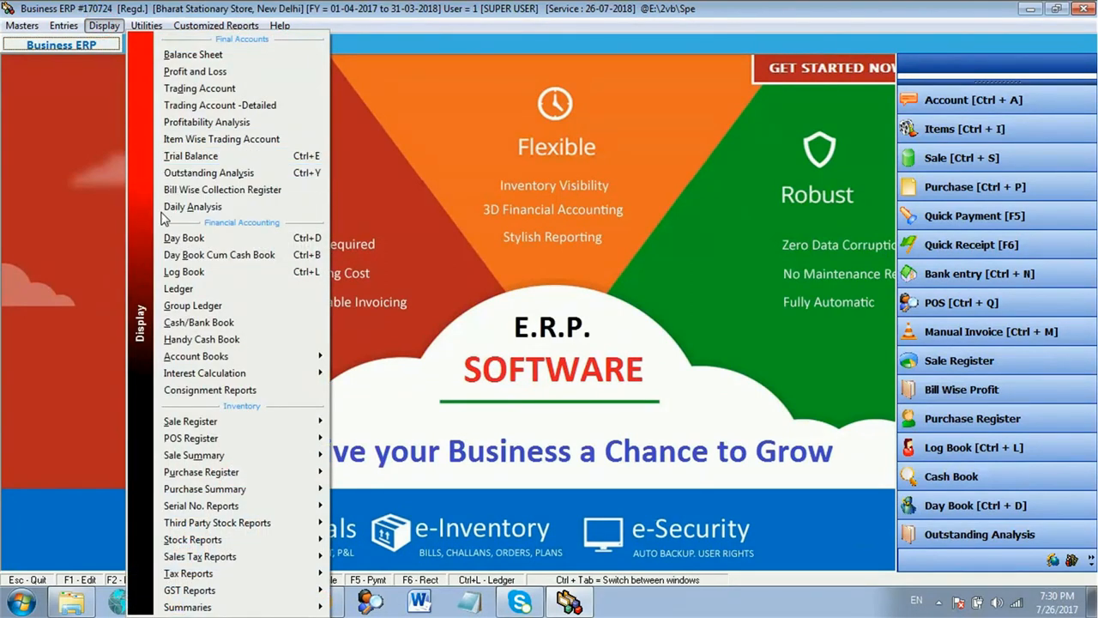
left_click(258, 276)
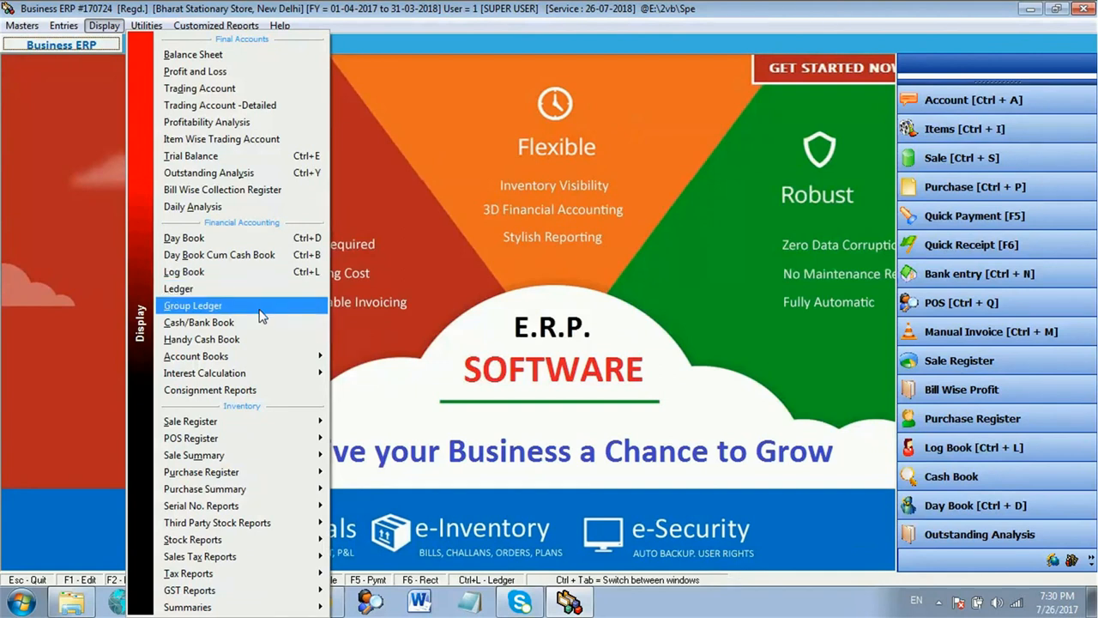
left_click(261, 322)
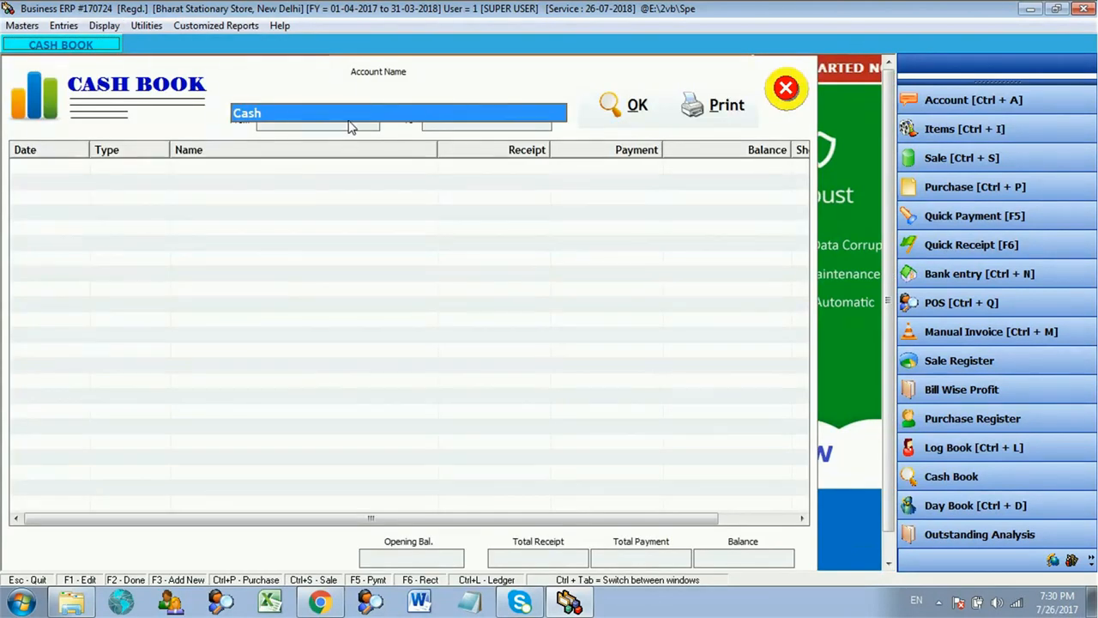
left_click(354, 105)
left_click(322, 95)
left_click(323, 94)
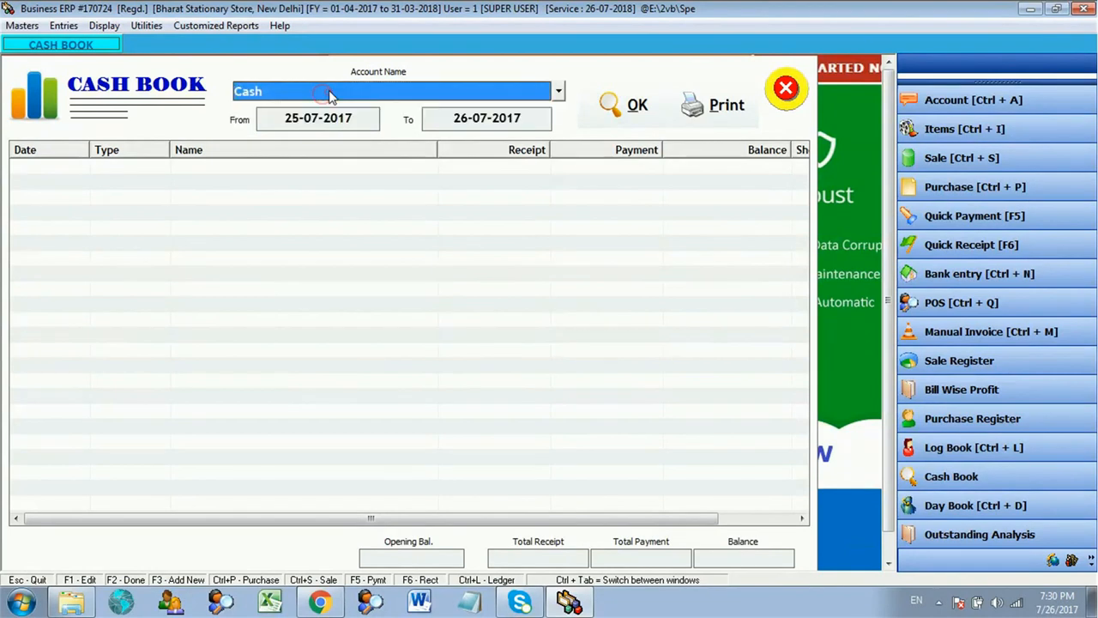
left_click(611, 103)
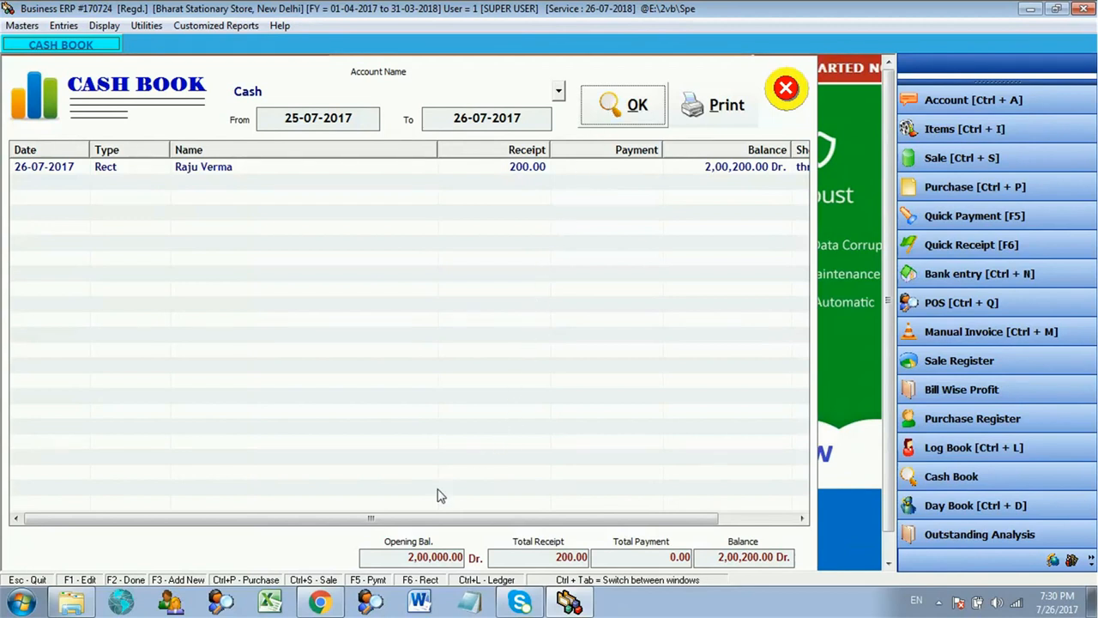
left_click_drag(407, 553, 585, 558)
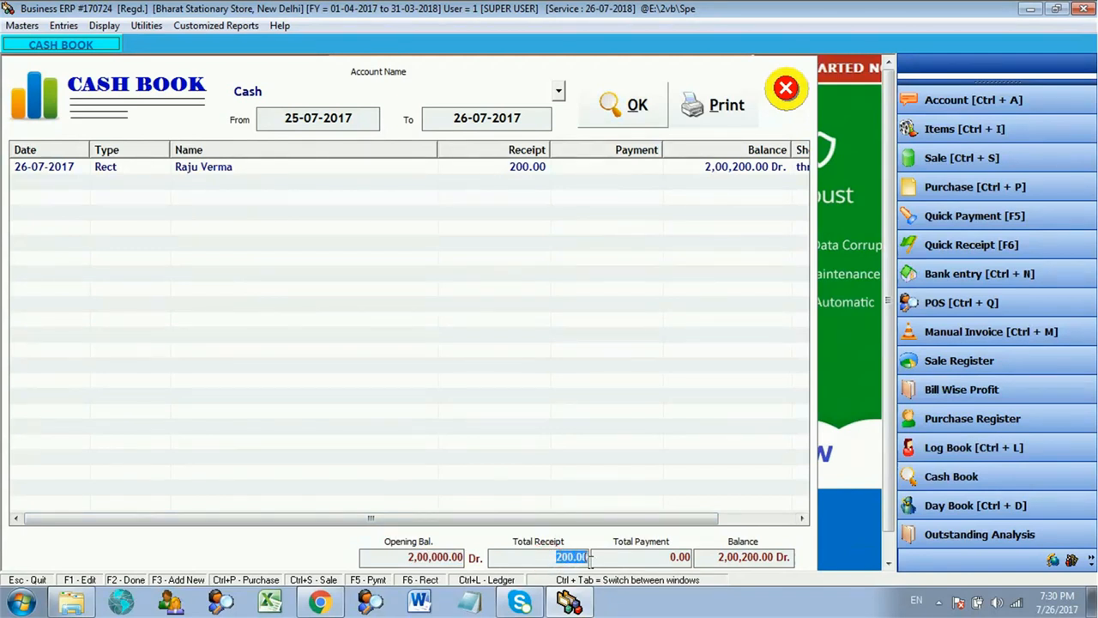
left_click(707, 556)
left_click_drag(706, 557, 812, 564)
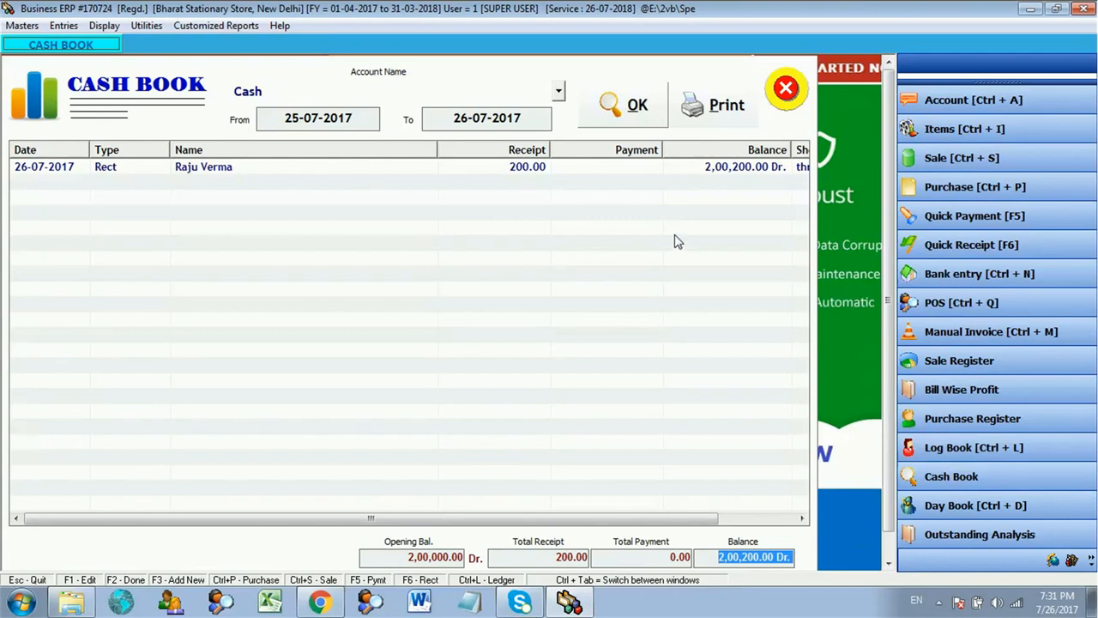
key("Escape")
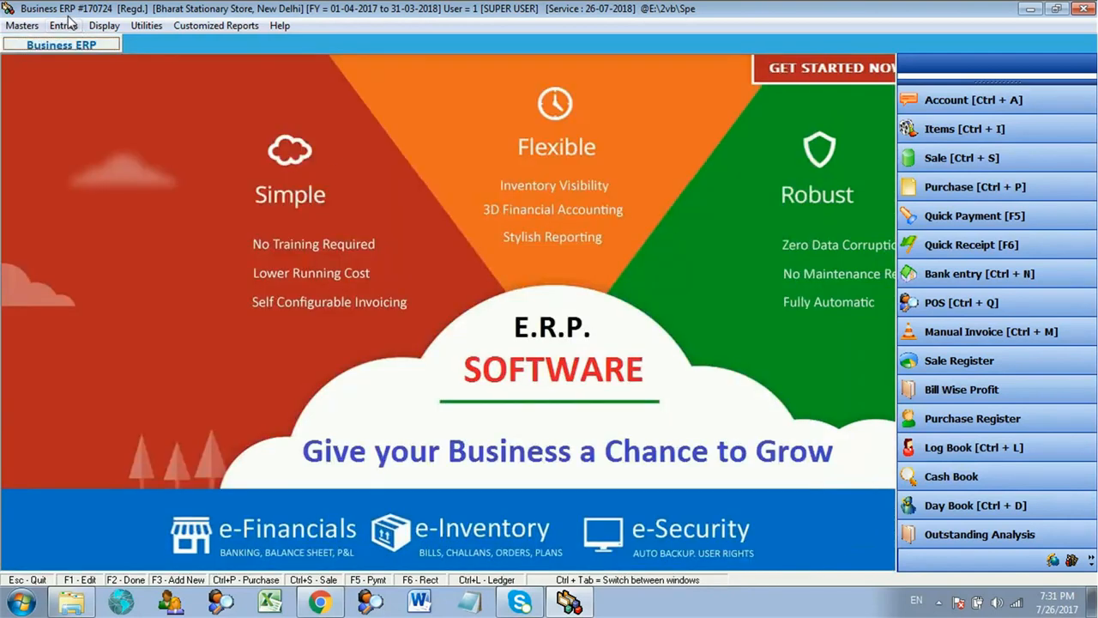
left_click(104, 26)
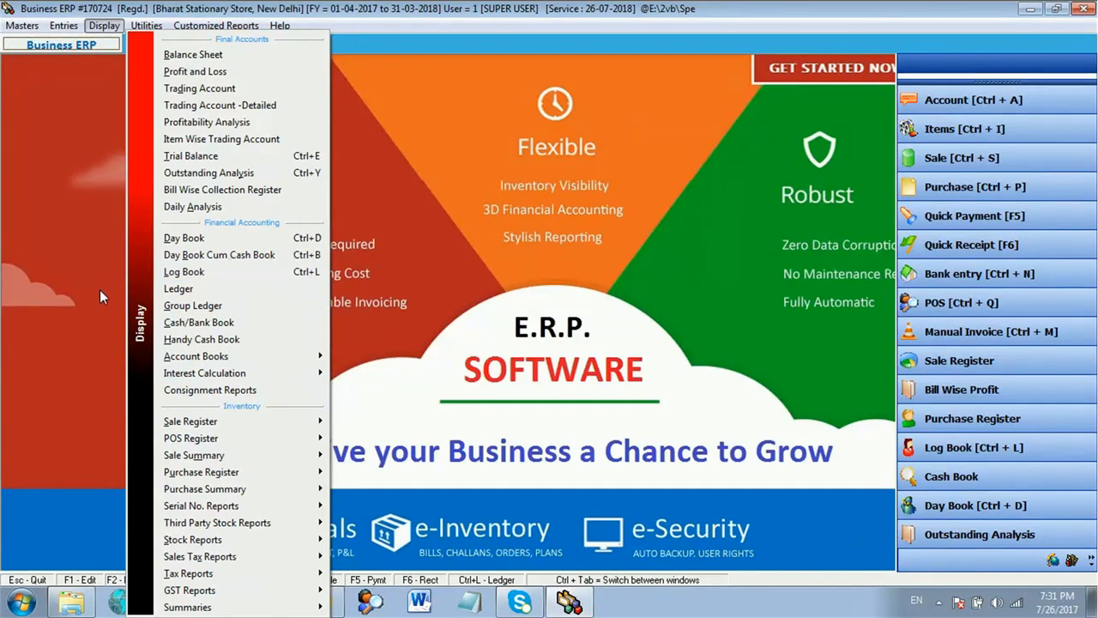
left_click(118, 169)
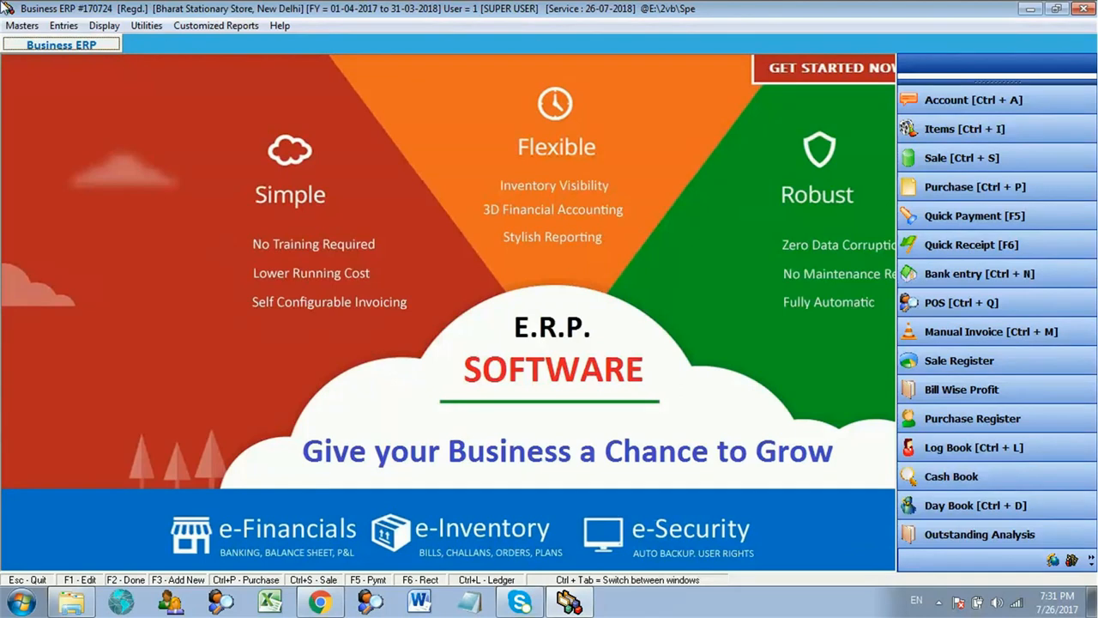
Start a second quick receipt dated 26-07-2017 with Cash as the payment mode.
left_click(62, 25)
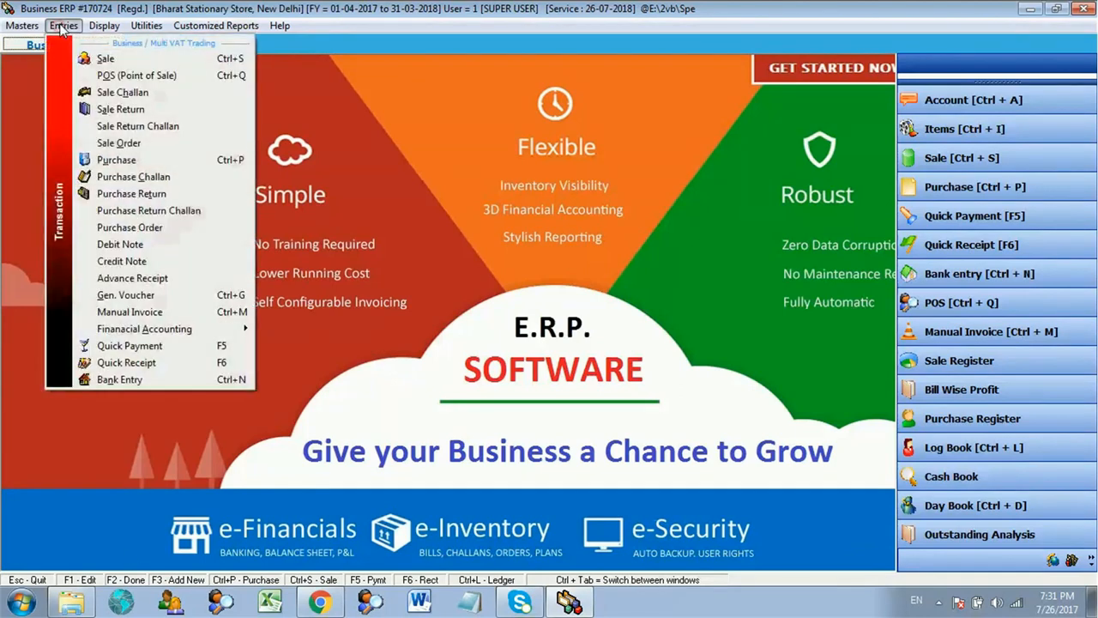
left_click(125, 362)
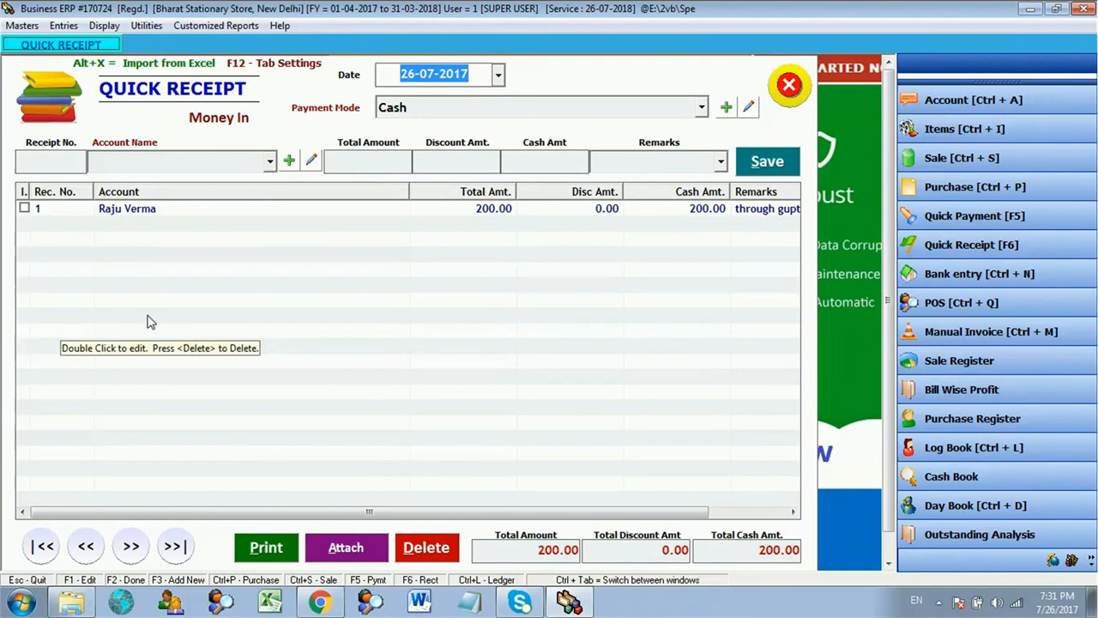
key("Return")
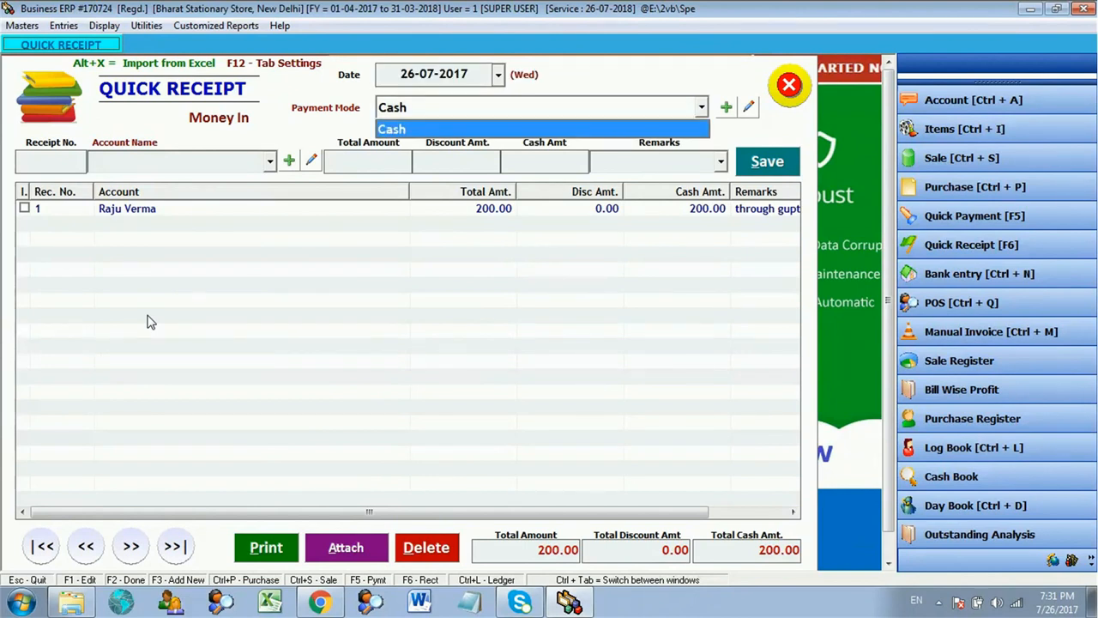
key("Return")
key("Return")
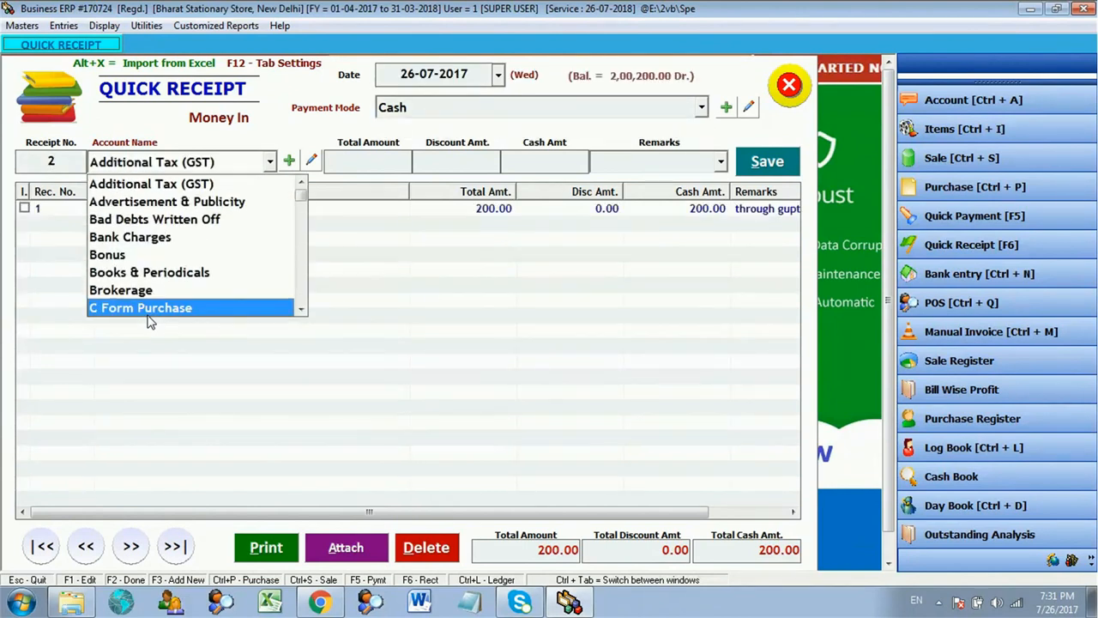
key("Down")
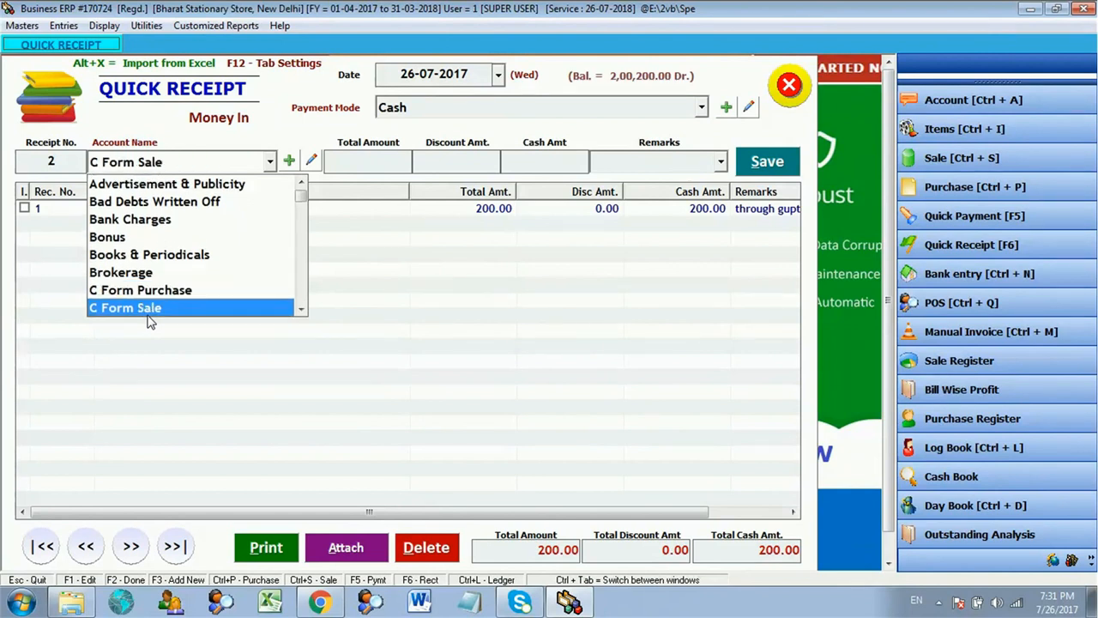
Create a new account named Surindera Agencies from the receipt's account field and assign it to the CUSTOMERS group.
key("F3")
type("S")
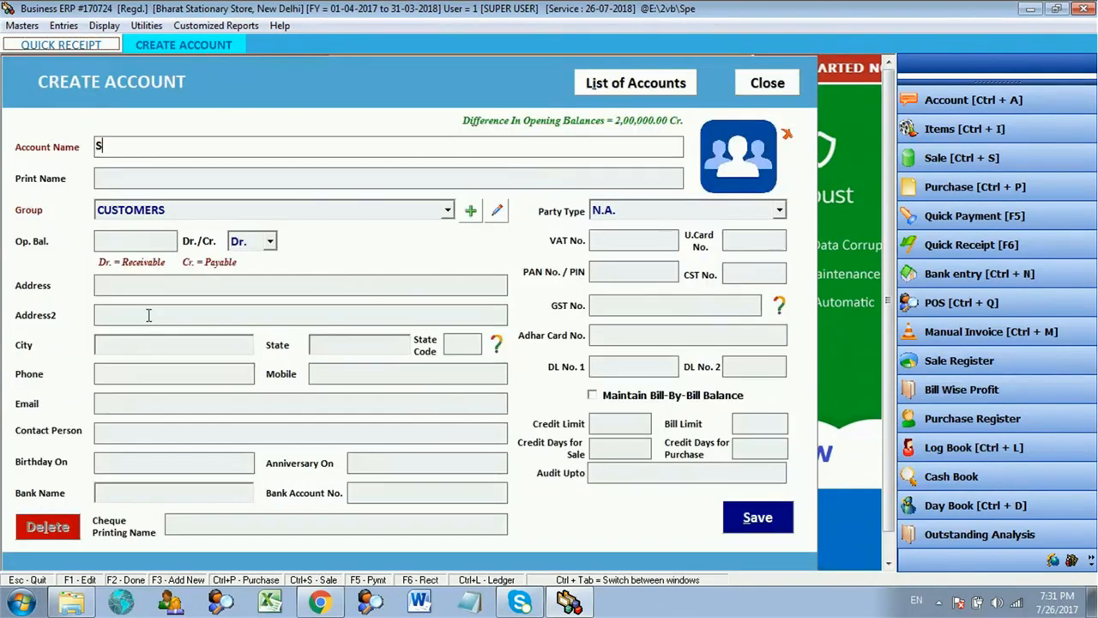
type("urindera agencies")
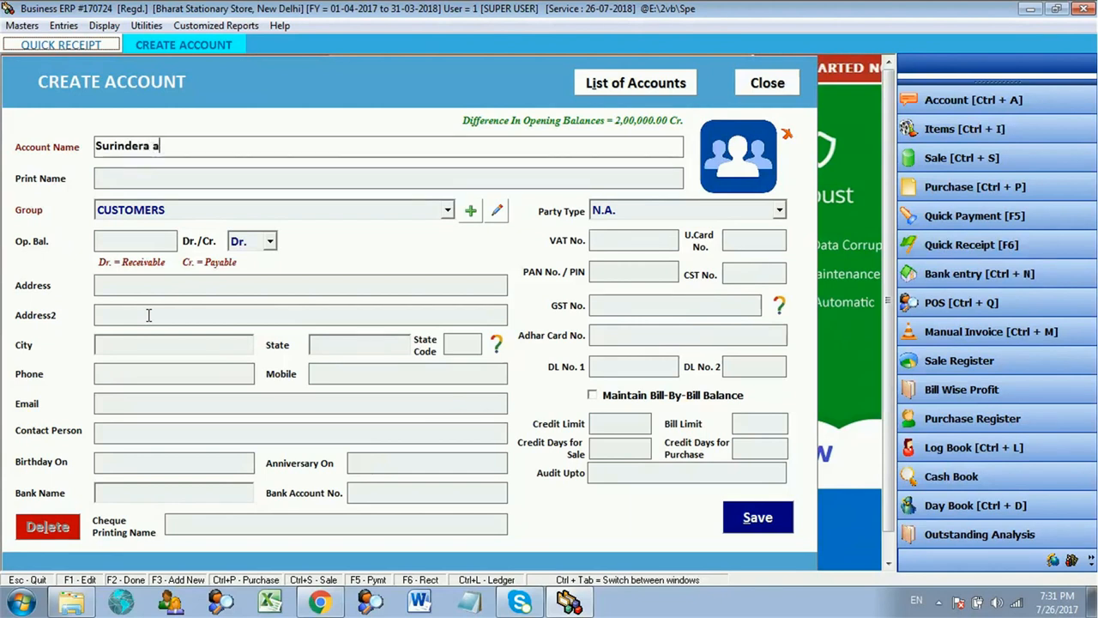
key("Return")
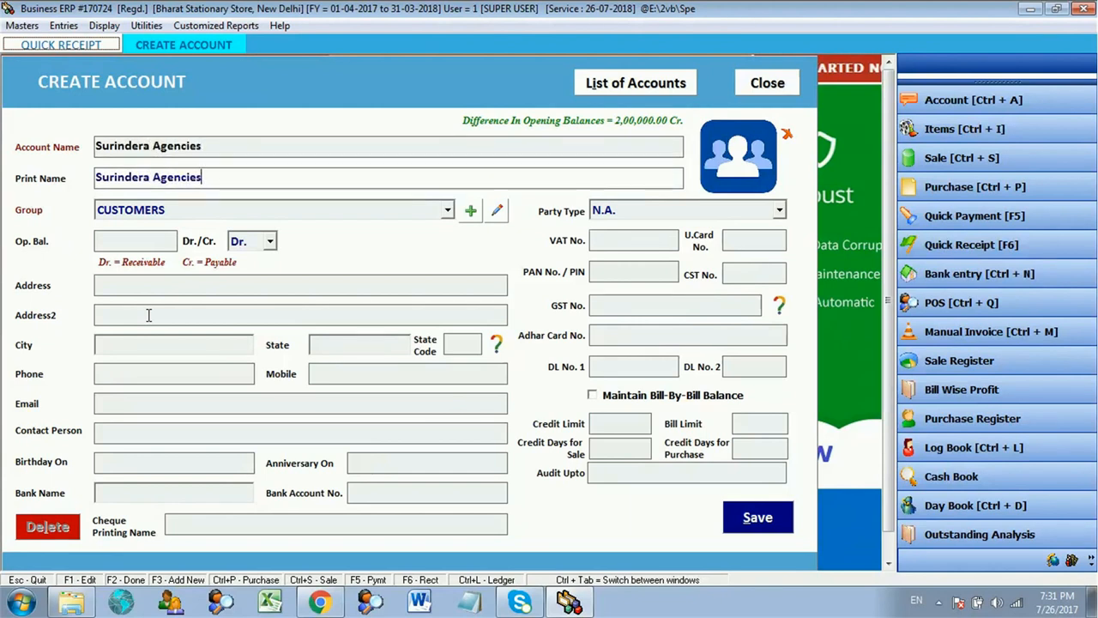
key("Return")
key("Up")
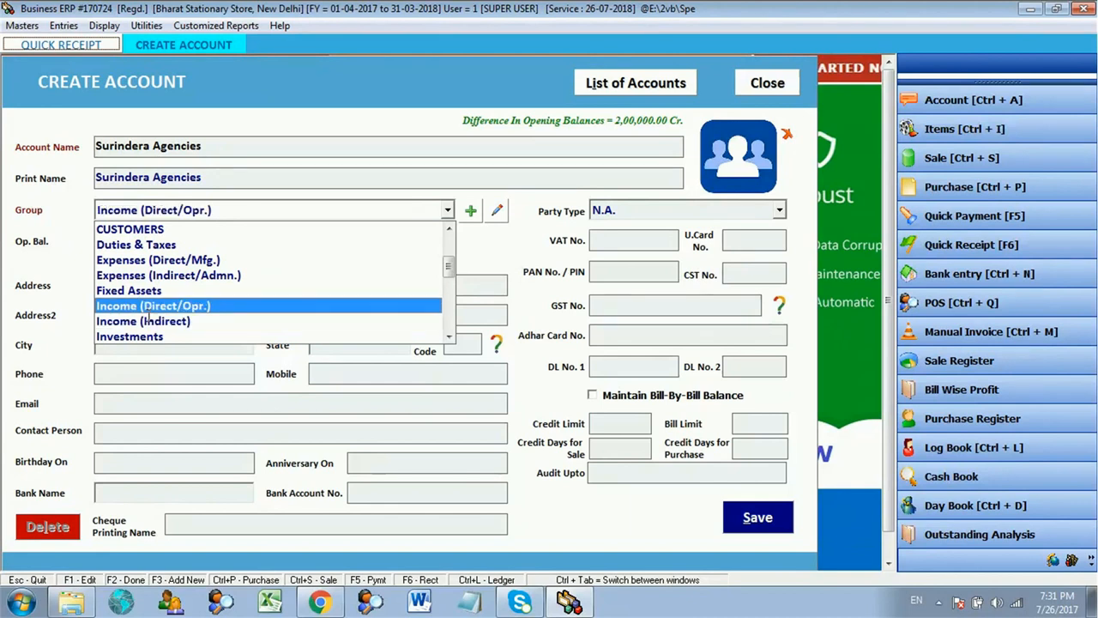
type("cus")
key("Return")
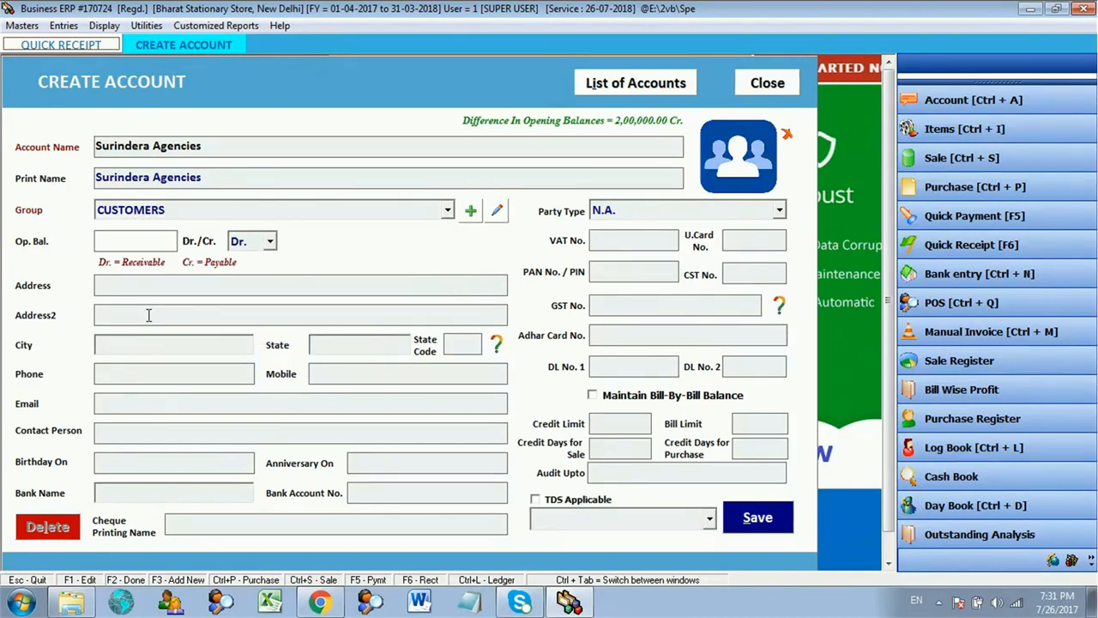
Leave the opening balance and all contact and tax details of Surindera Agencies blank and save the account.
key("Return")
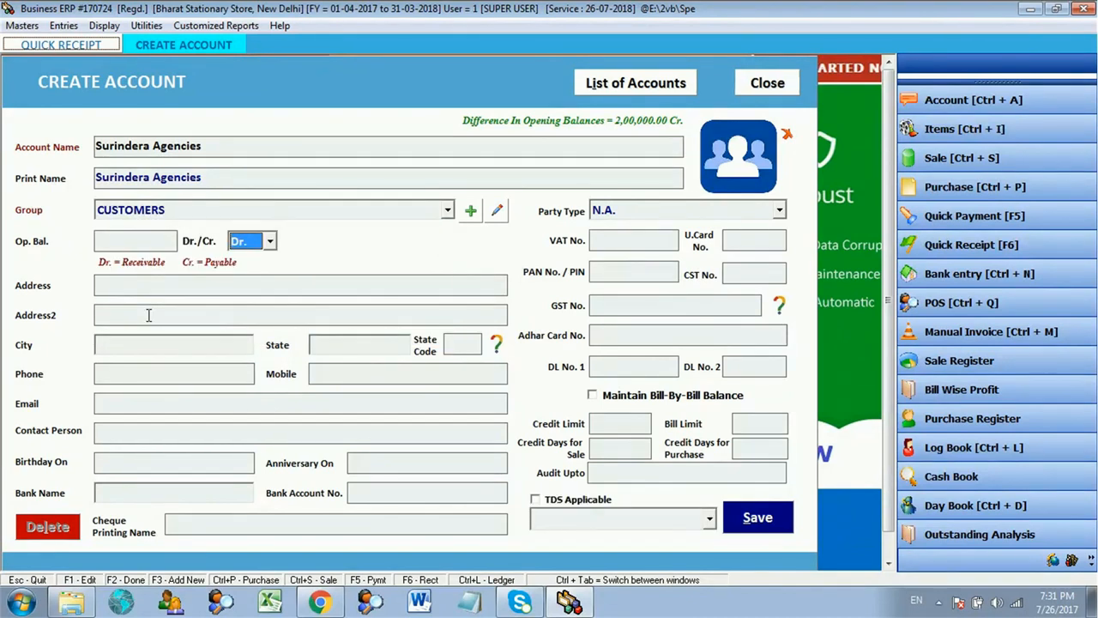
key("Return")
key("Return")
key("Return")
key("Return")
key("Return")
key("Return")
key("Return")
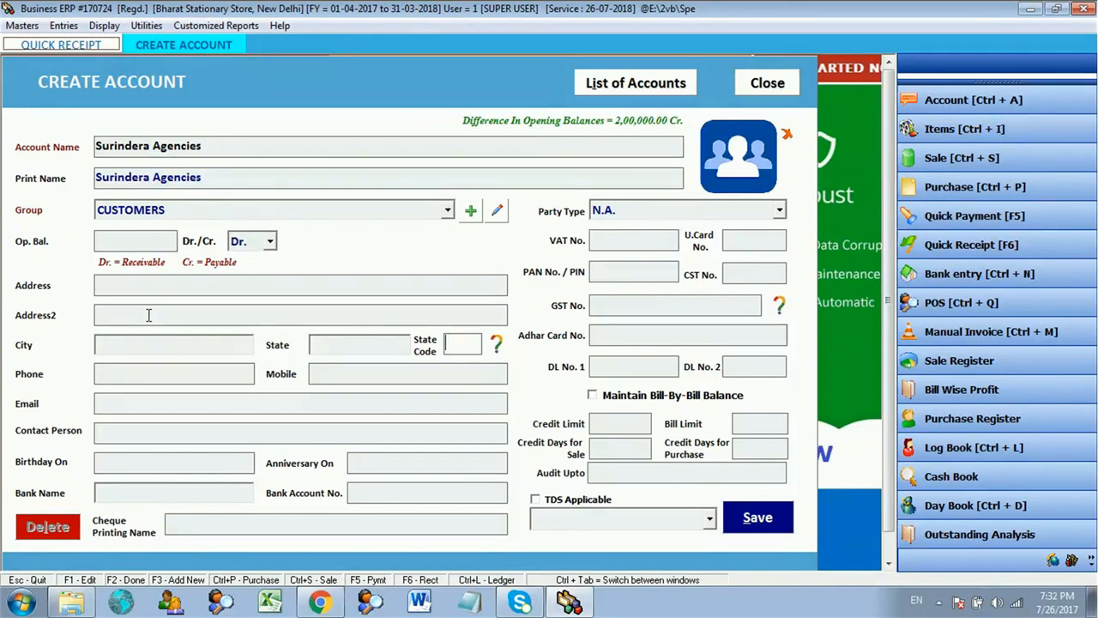
key("Return")
key("Return")
key("Return")
key("Return")
key("Return")
key("Return")
key("Return")
key("Return")
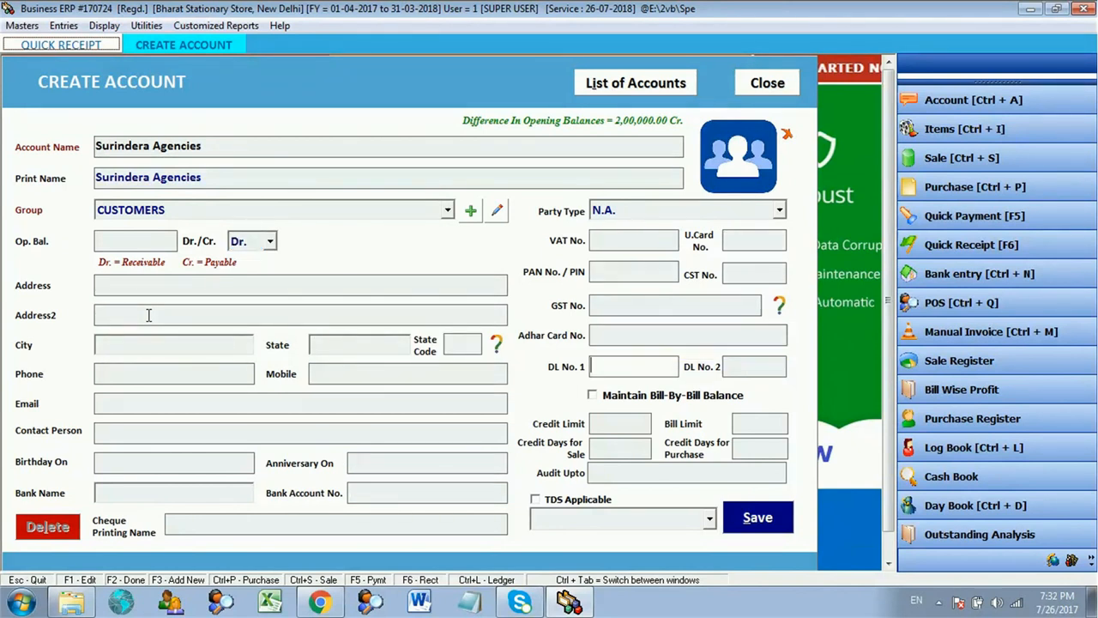
key("Return")
key("Return")
key("Return")
key("Return")
key("Return")
key("Return")
key("Return")
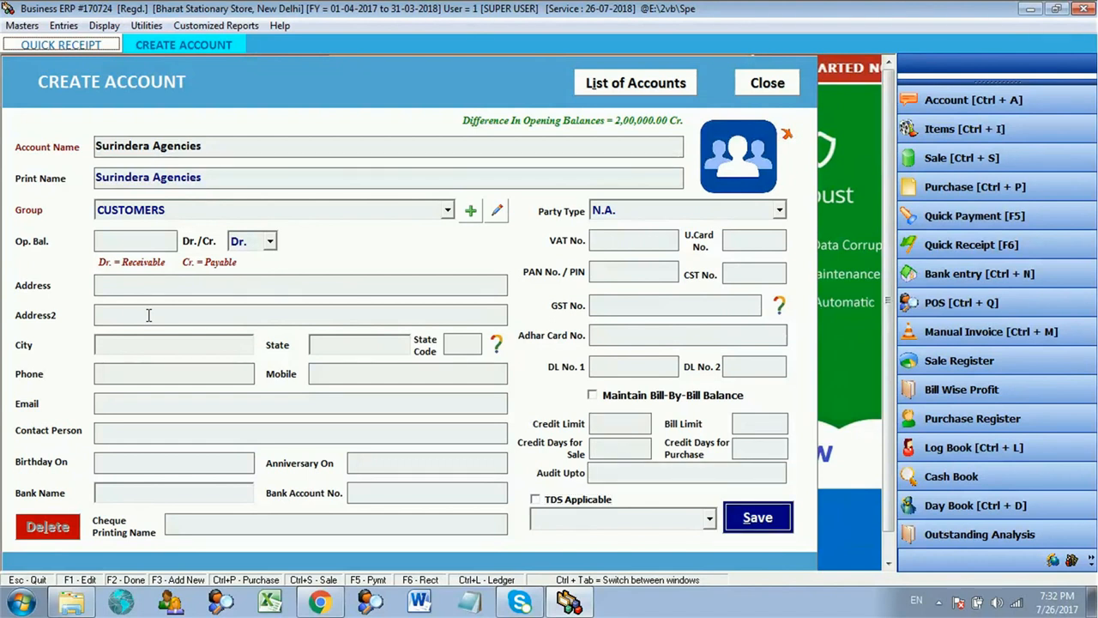
key("Return")
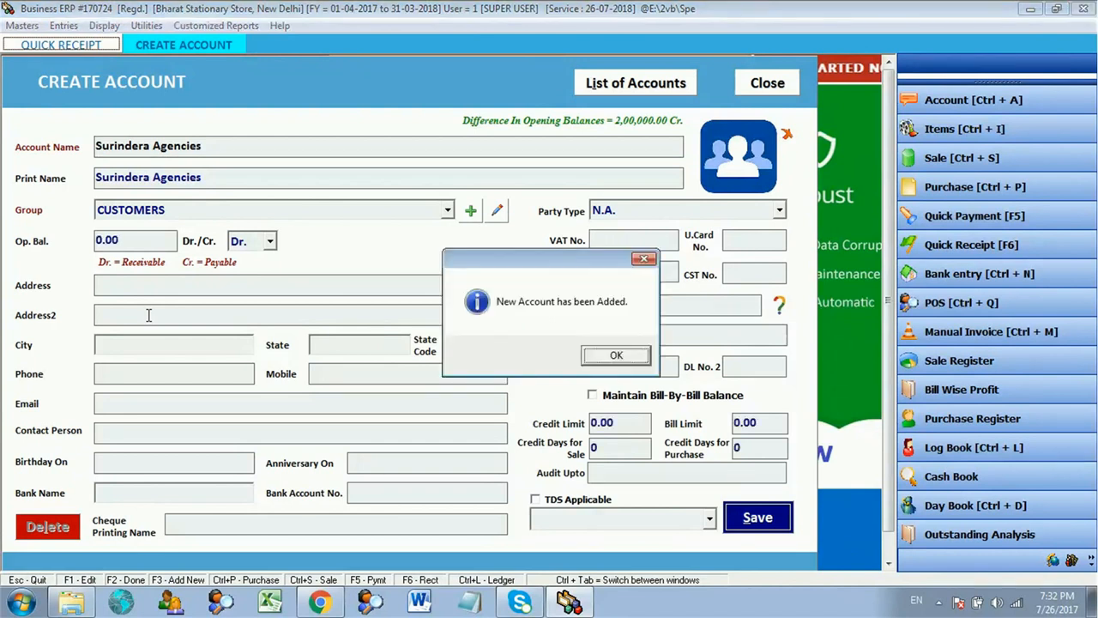
key("Return")
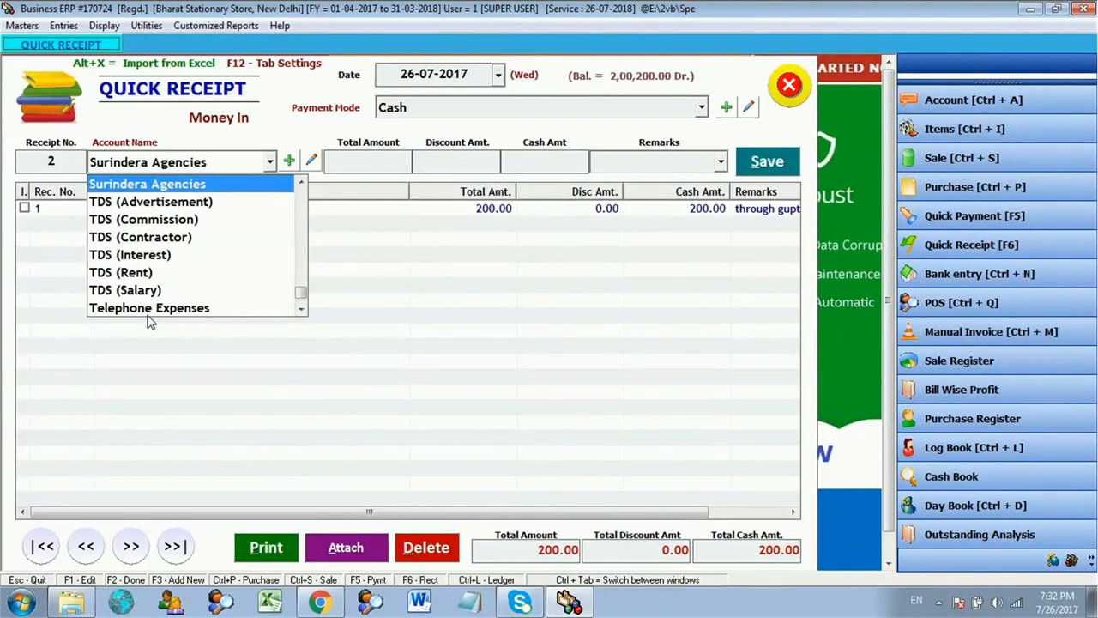
Record a total amount of 50000 from Surindera Agencies with the remark Advance, save the receipt and close Quick Receipt.
key("Return")
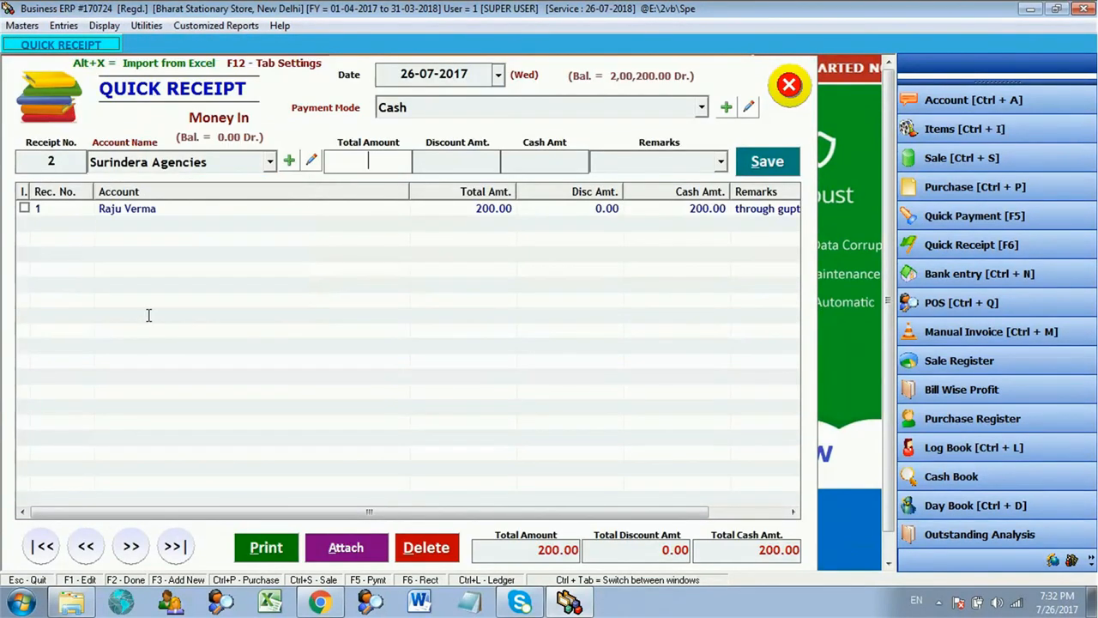
type("50000")
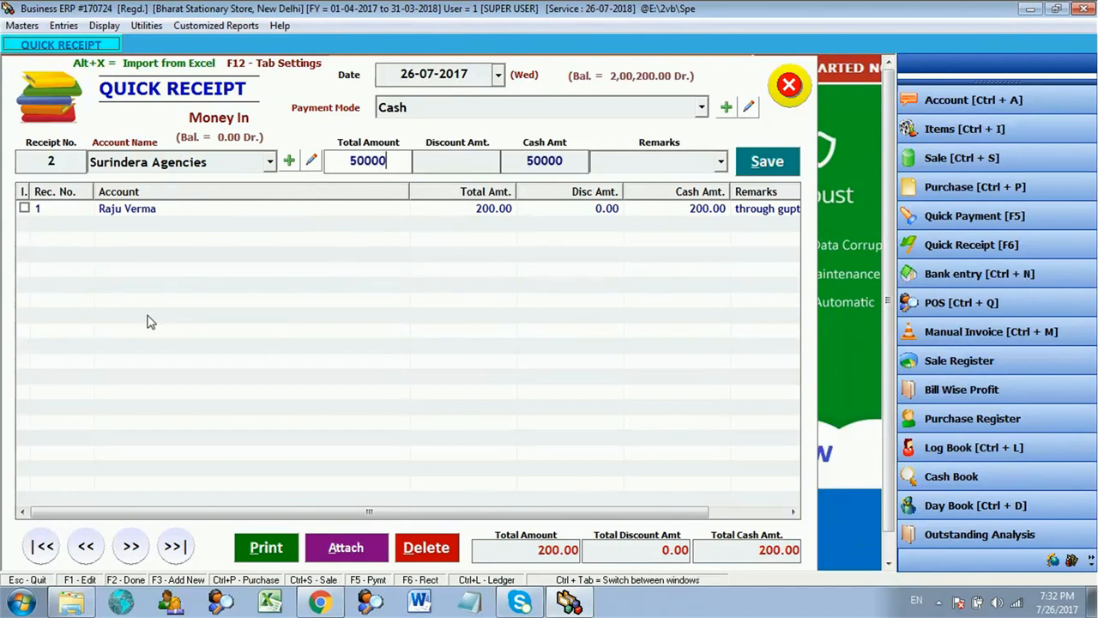
key("Return")
key("Return")
key("Return")
key("Return")
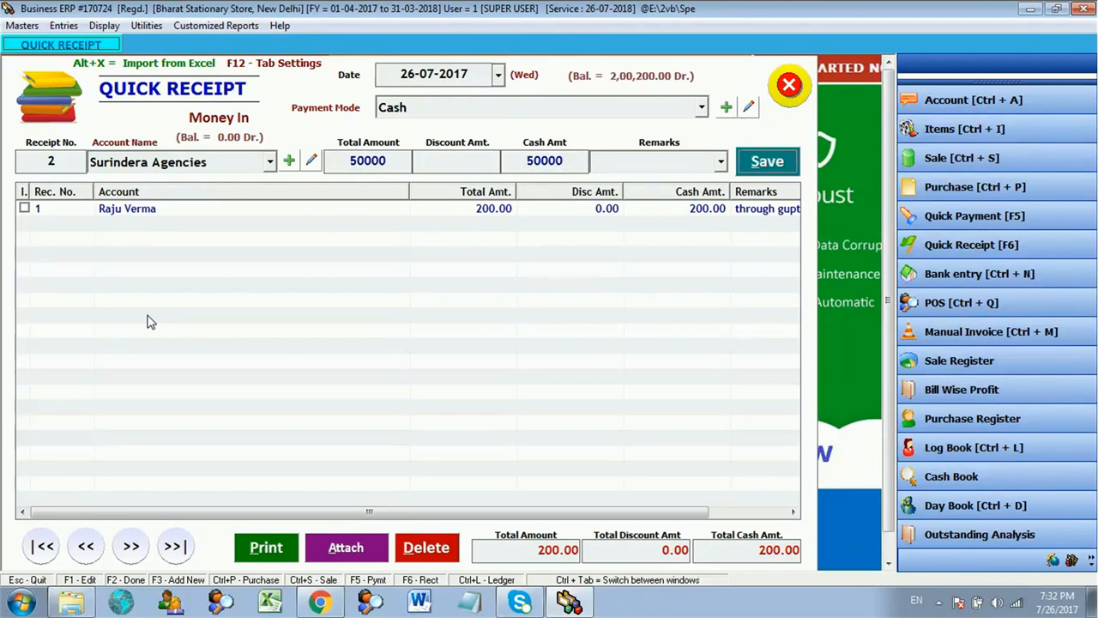
key("shift+Tab")
type("Advance")
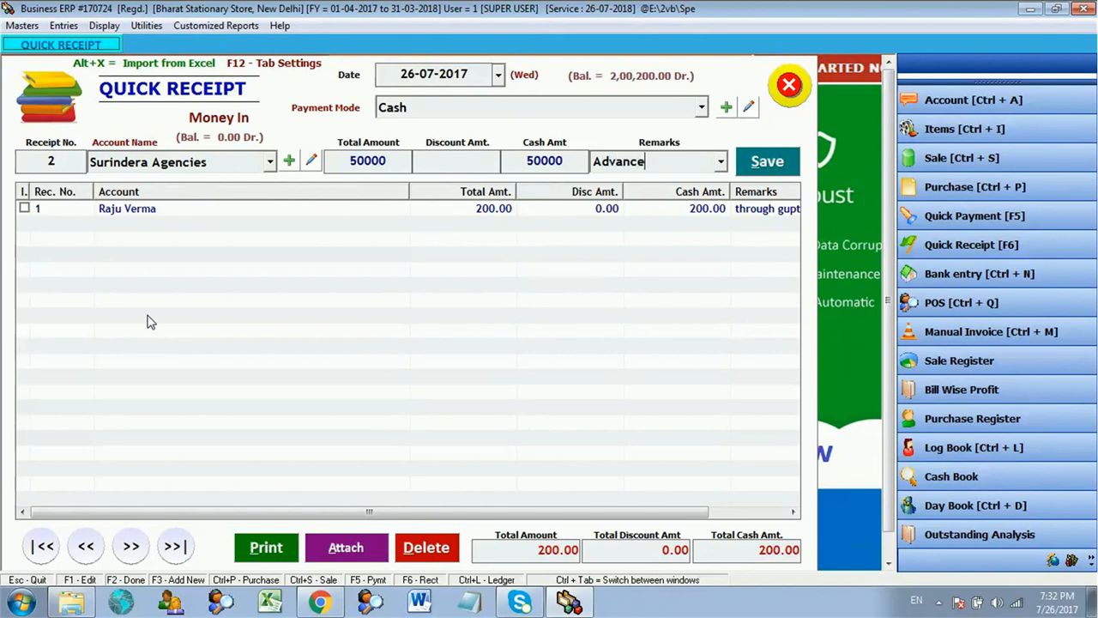
key("Return")
key("Return")
key("Return")
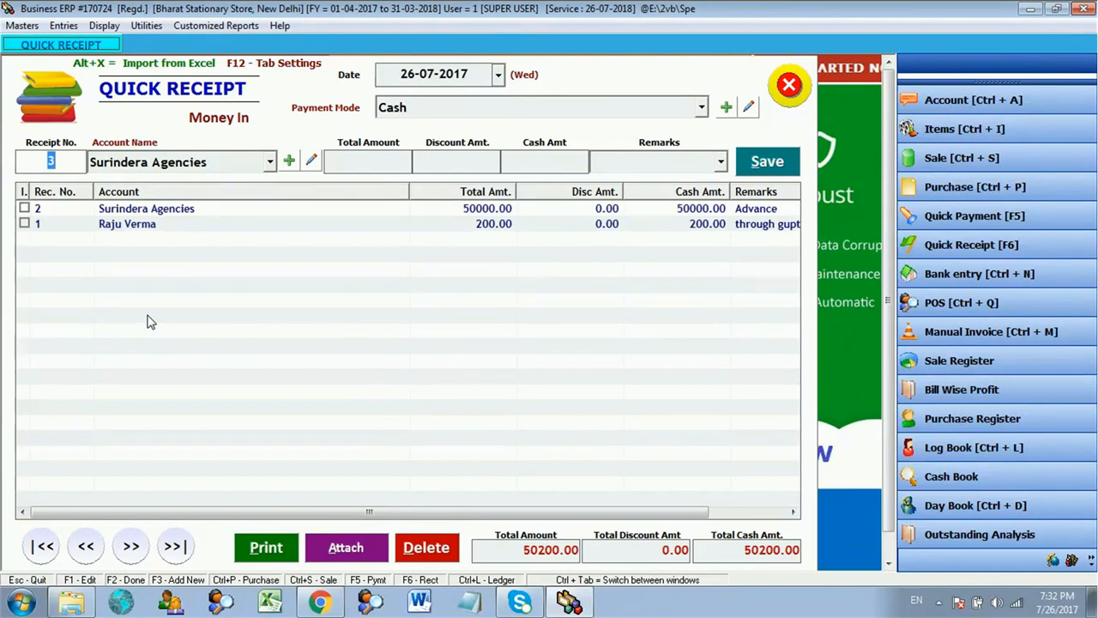
left_click(777, 85)
Start another quick receipt dated 26-07-2017 with Cash as payment mode and receipt number 3.
left_click(60, 26)
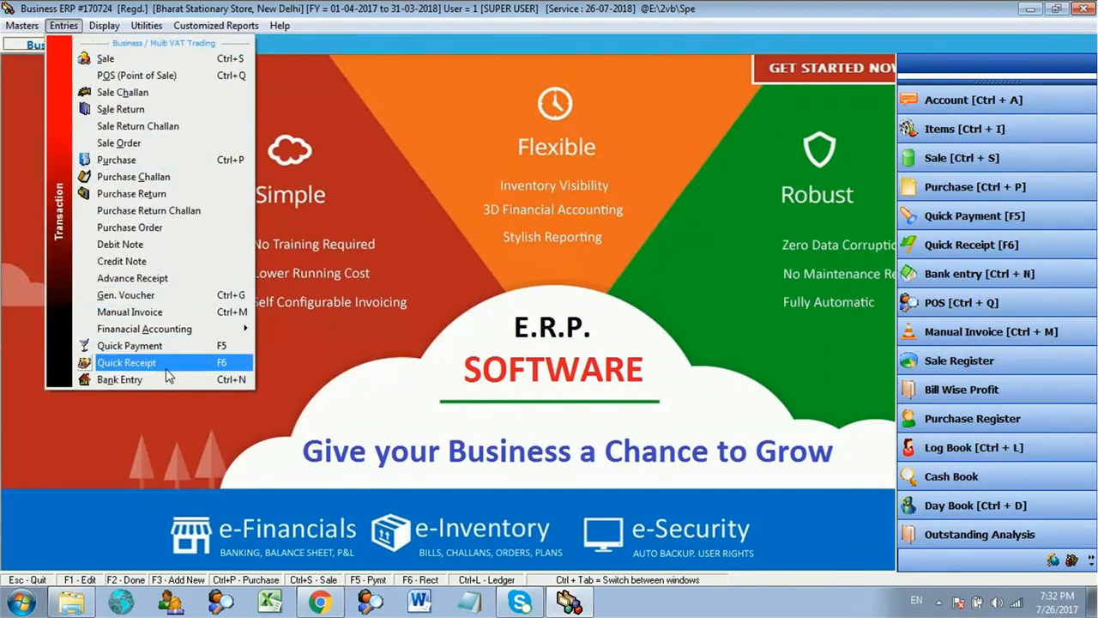
left_click(165, 368)
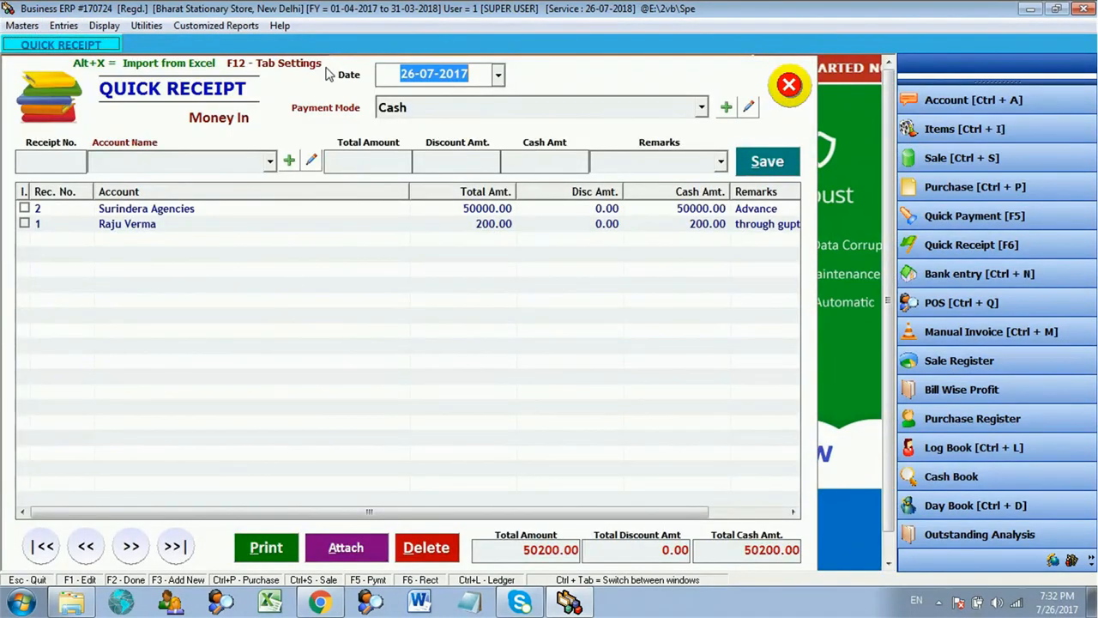
left_click(415, 107)
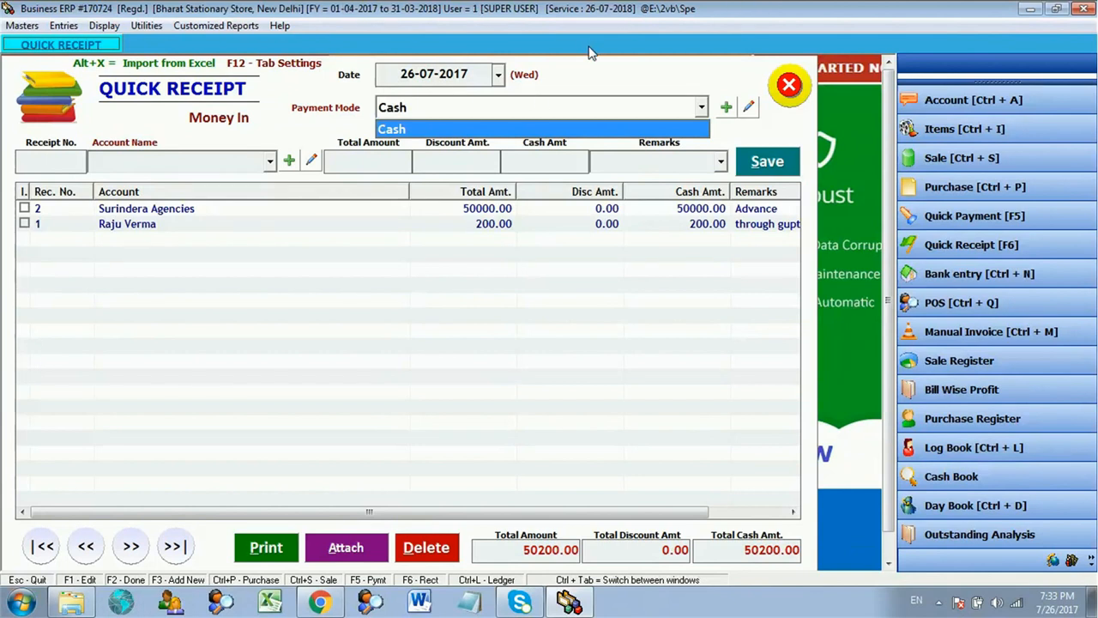
left_click(426, 158)
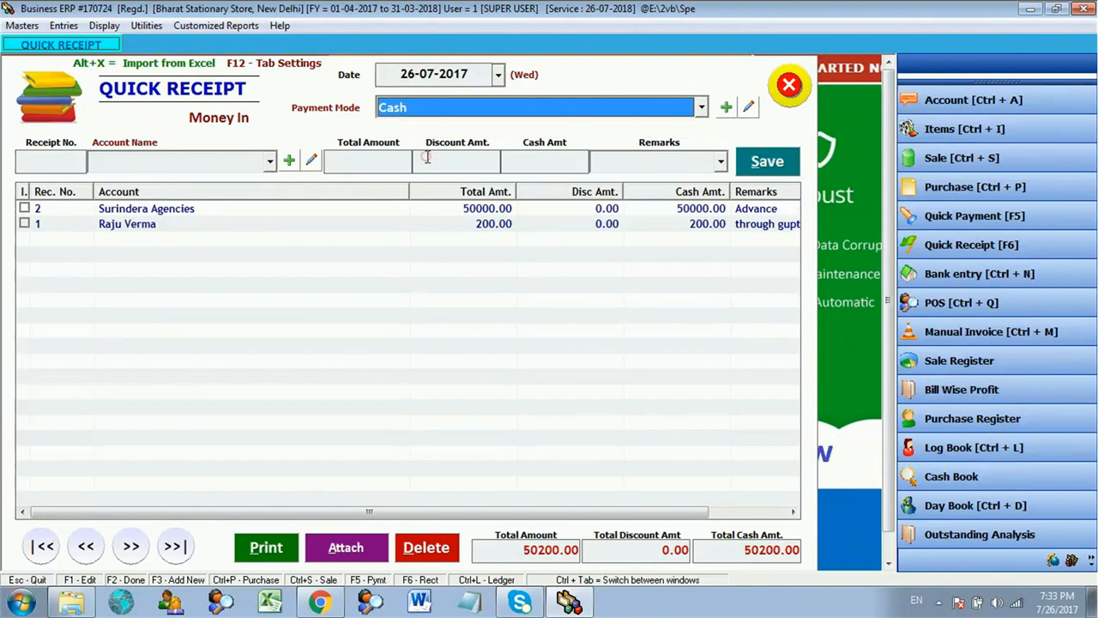
left_click(426, 157)
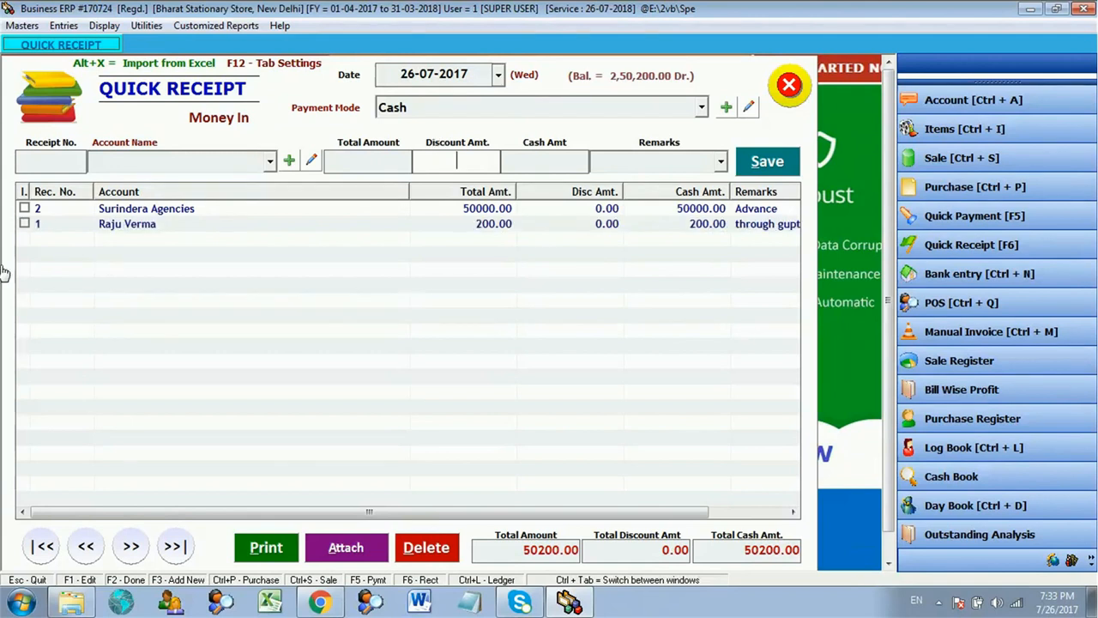
left_click(53, 161)
type("3")
left_click(175, 147)
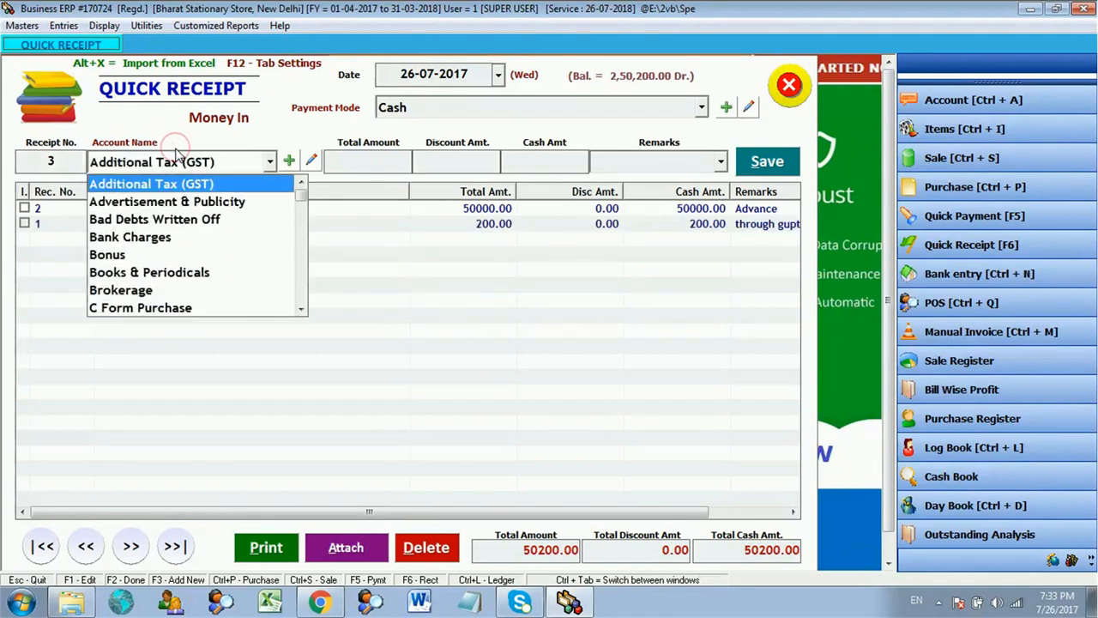
Create a new account named Super Agencies from the receipt's account field, keeping it in the CUSTOMERS group.
key("F3")
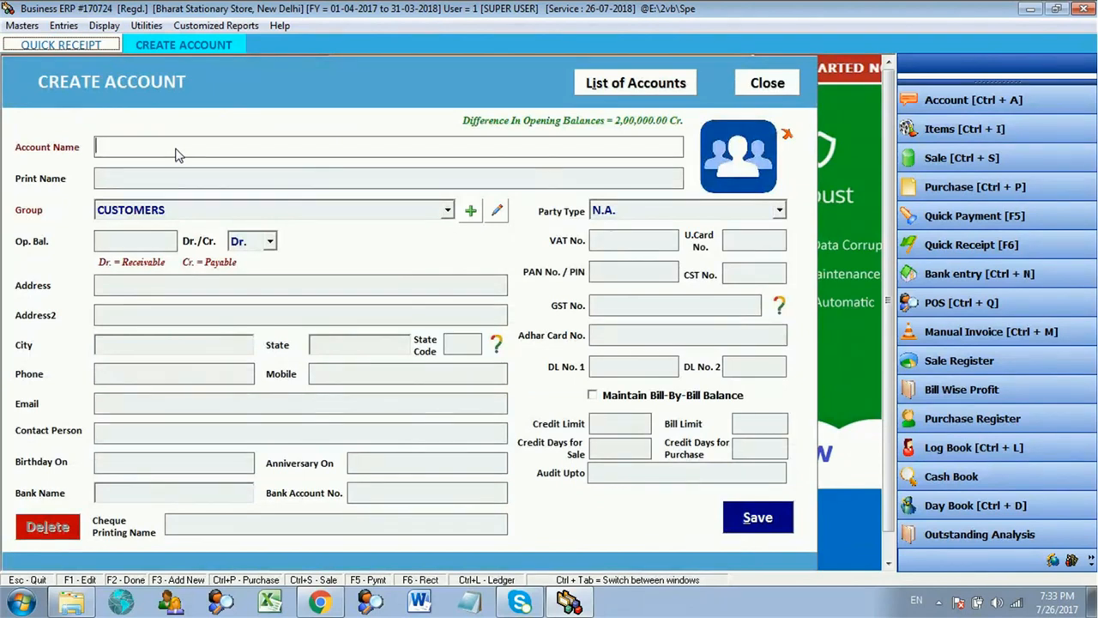
type("Super Agencies")
key("Return")
key("Return")
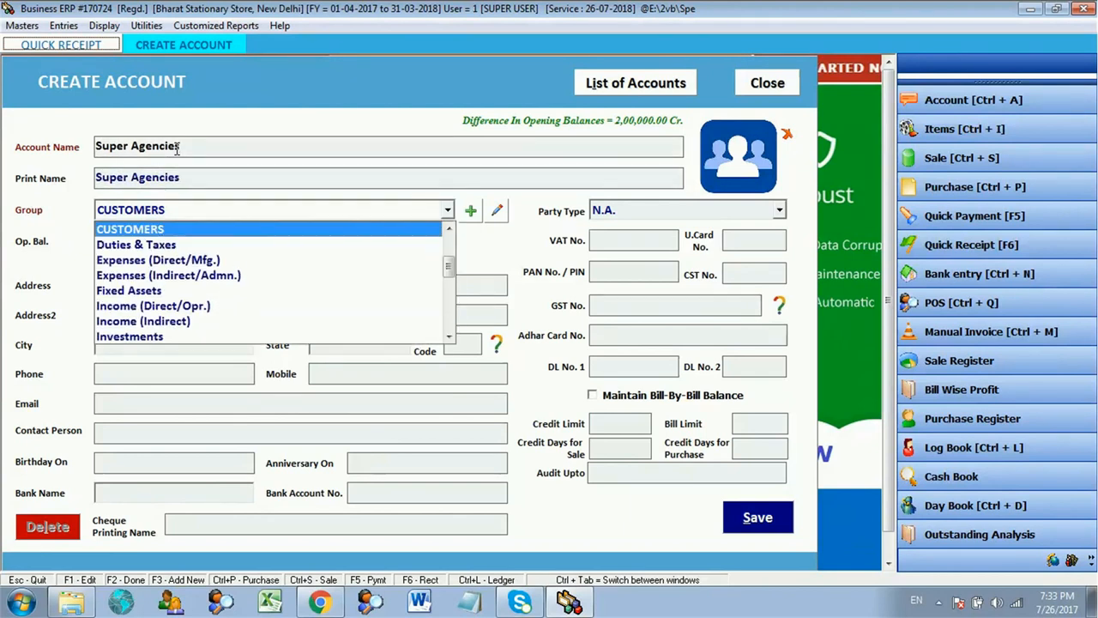
key("Return")
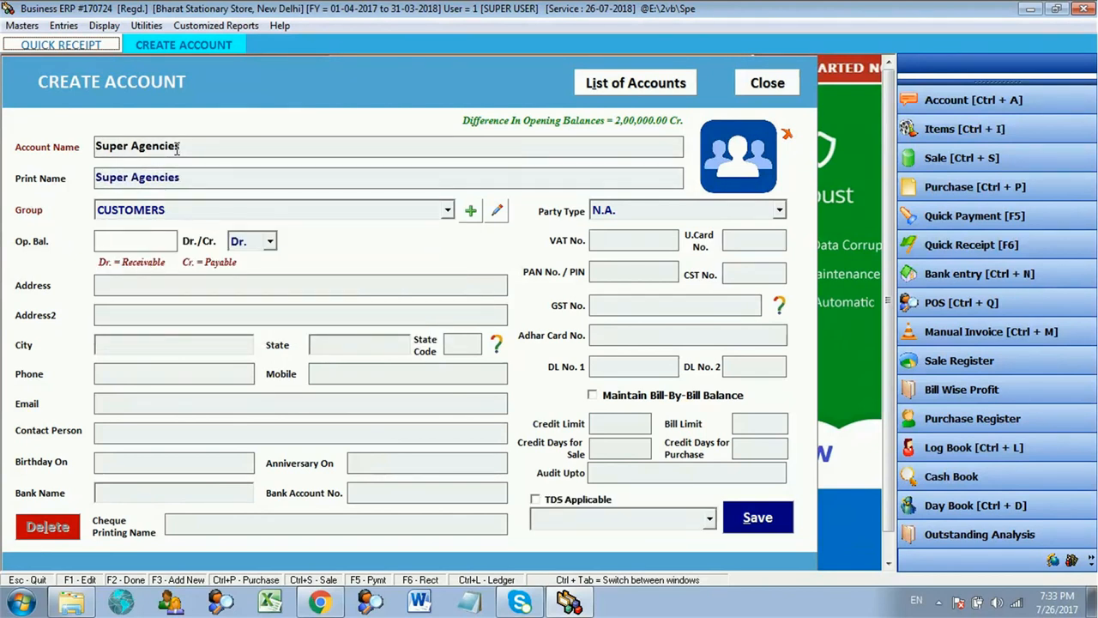
Give Super Agencies an opening balance of 20000 Dr., leave the other details blank and save the account.
type("20000")
key("Return")
key("Return")
key("Return")
key("Return")
key("Return")
key("Return")
key("Return")
key("Return")
key("Return")
key("Return")
key("Return")
key("Return")
key("Return")
key("Return")
key("Return")
key("Return")
key("Return")
key("Return")
key("Return")
key("Return")
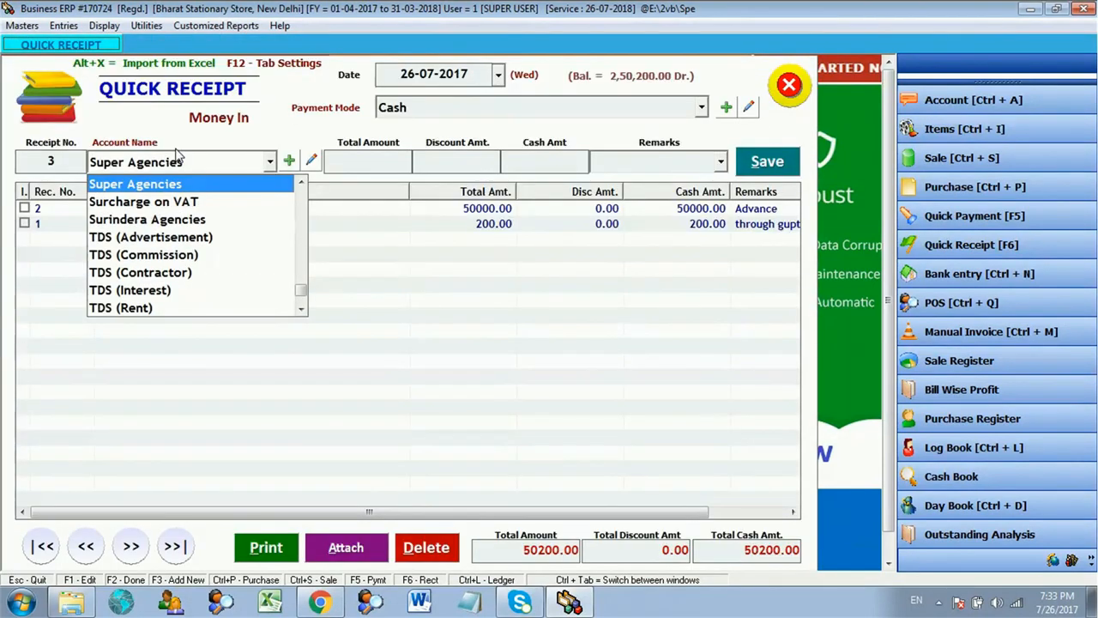
Record a receipt from Super Agencies with total amount 20000, discount 200 and cash amount 19800, leave the remarks blank and save it.
key("Return")
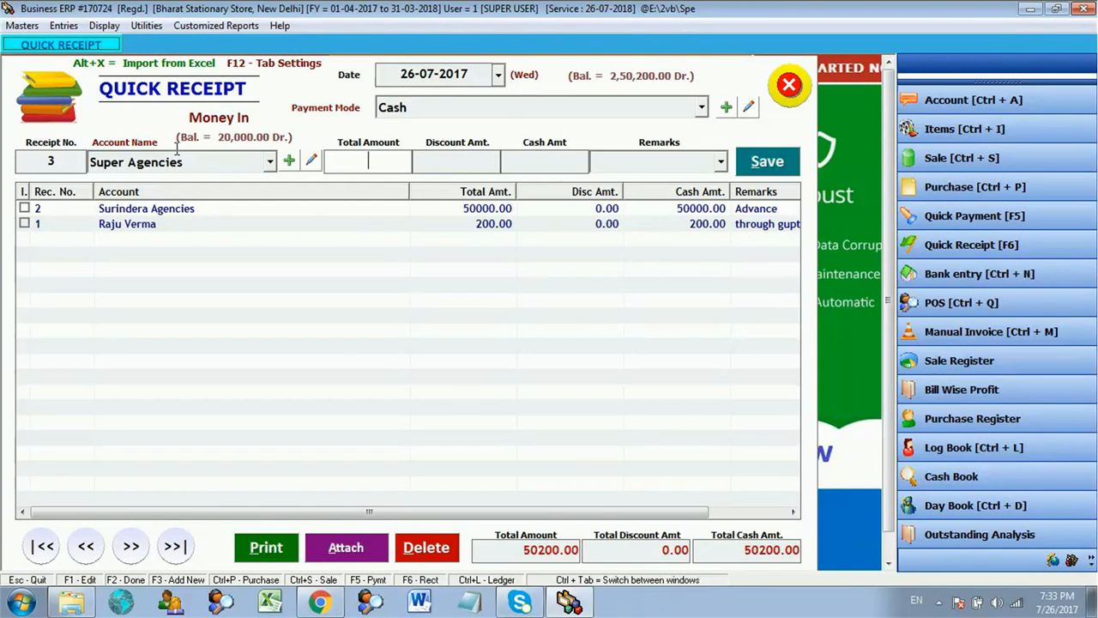
type("20000")
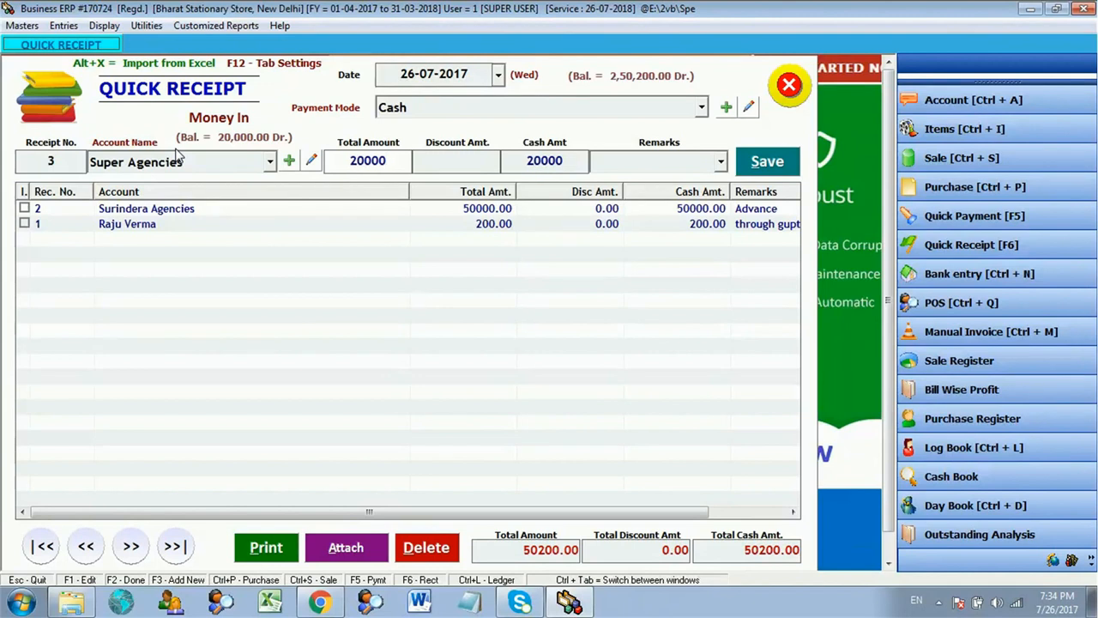
key("Return")
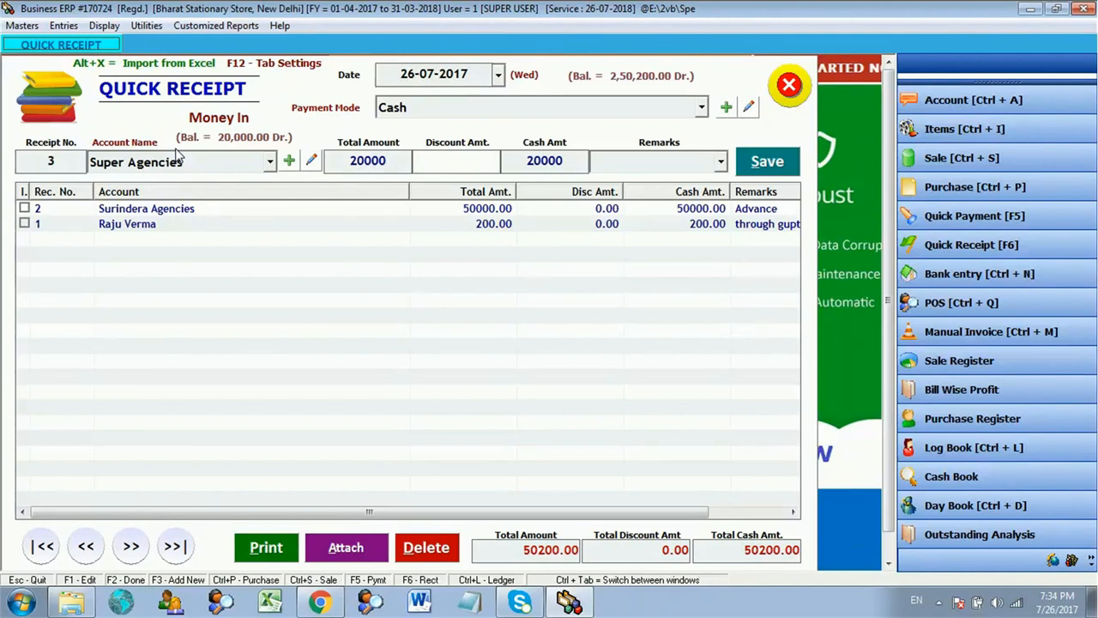
type("200")
key("Return")
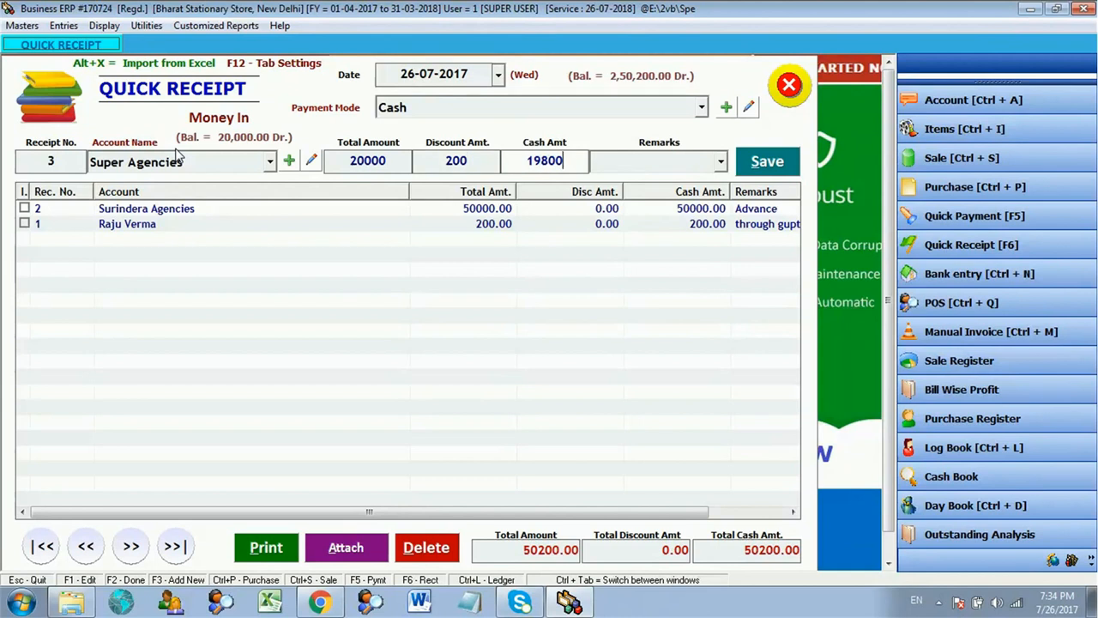
key("shift+Home")
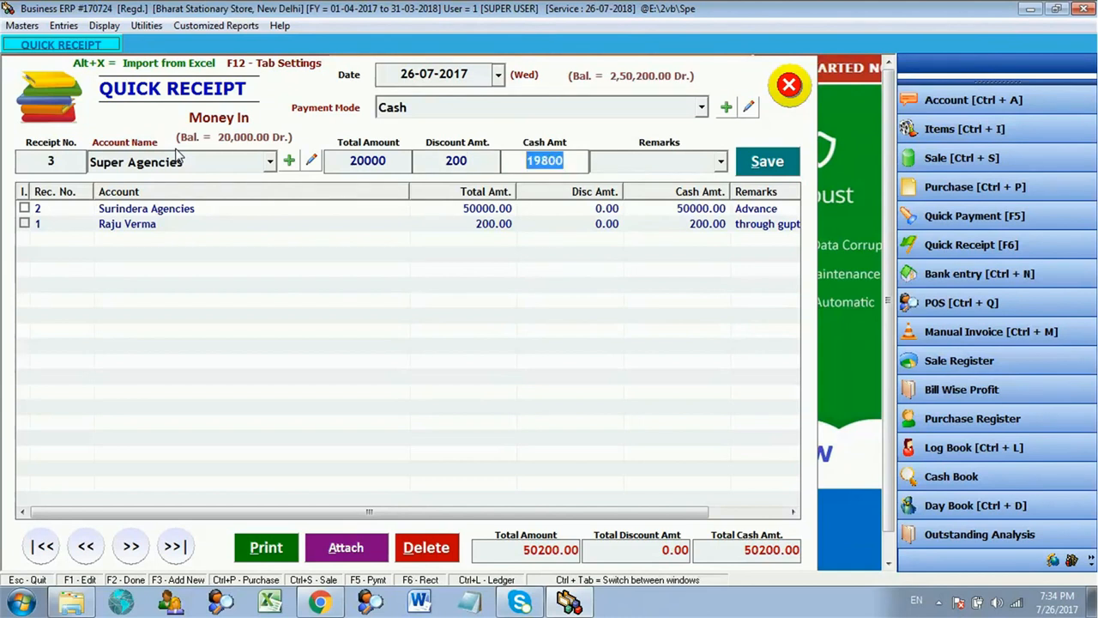
key("Return")
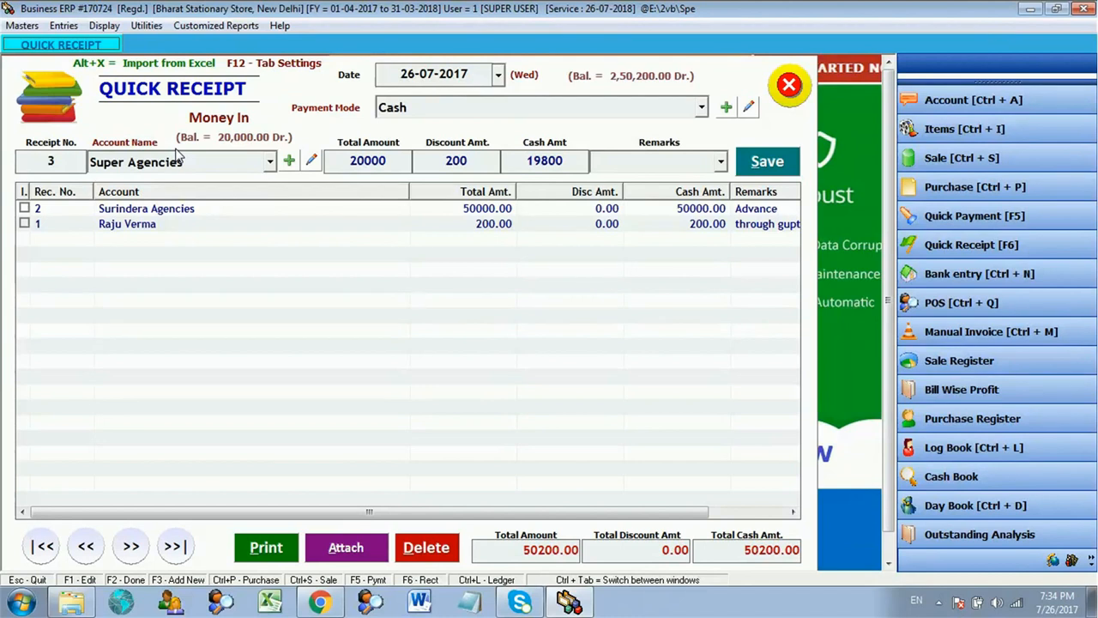
key("Return")
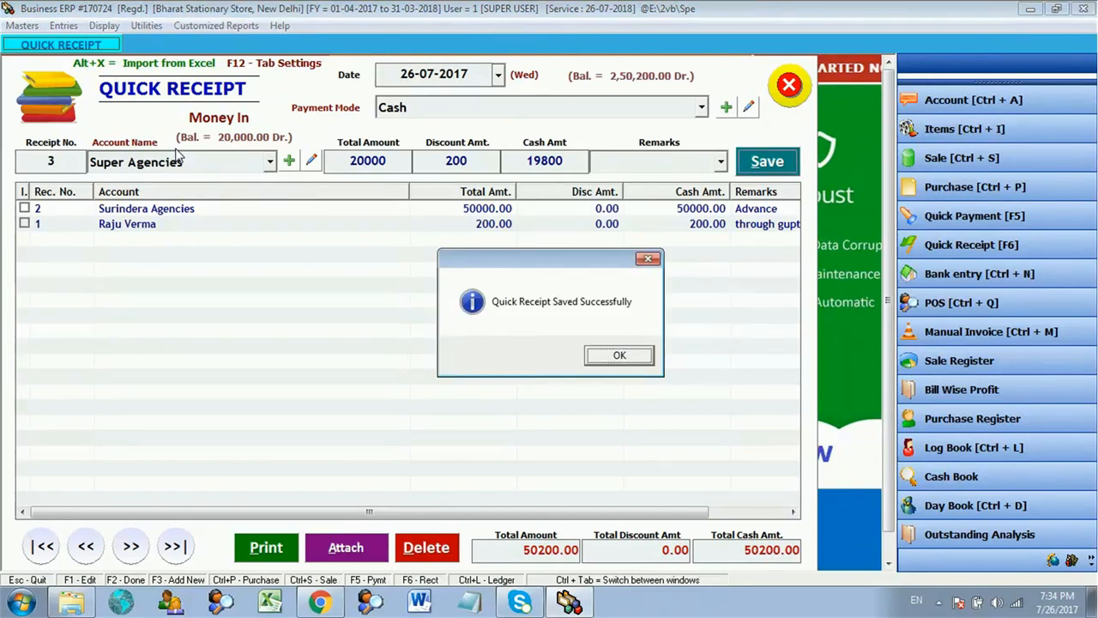
key("Return")
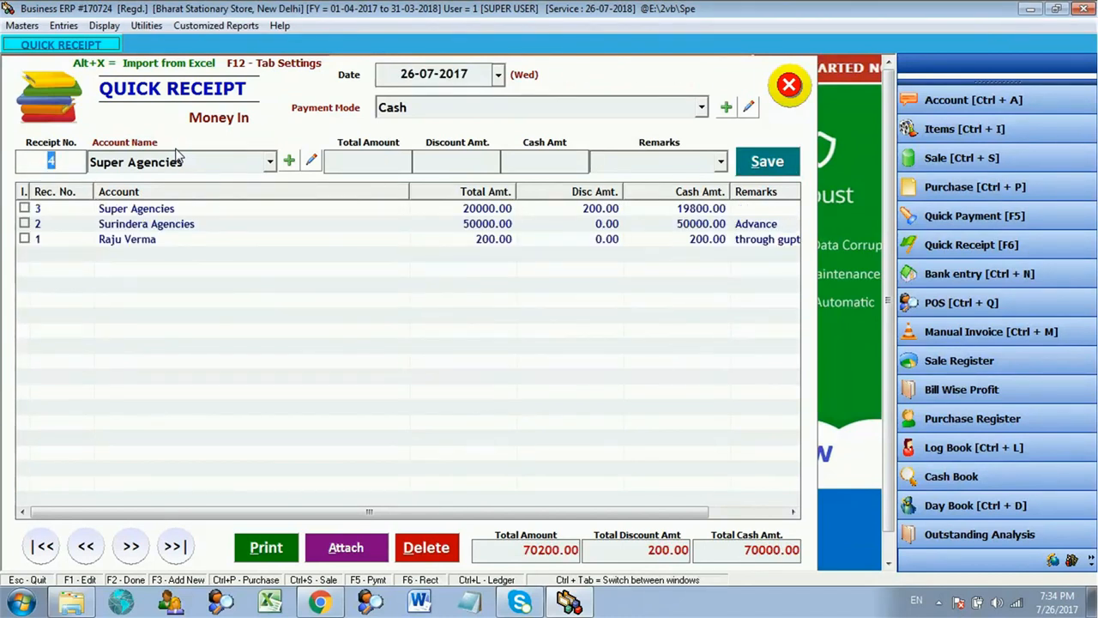
Close and reopen Quick Receipt to review the total, discount and cash sums of the saved receipts, and close it.
left_click(310, 212)
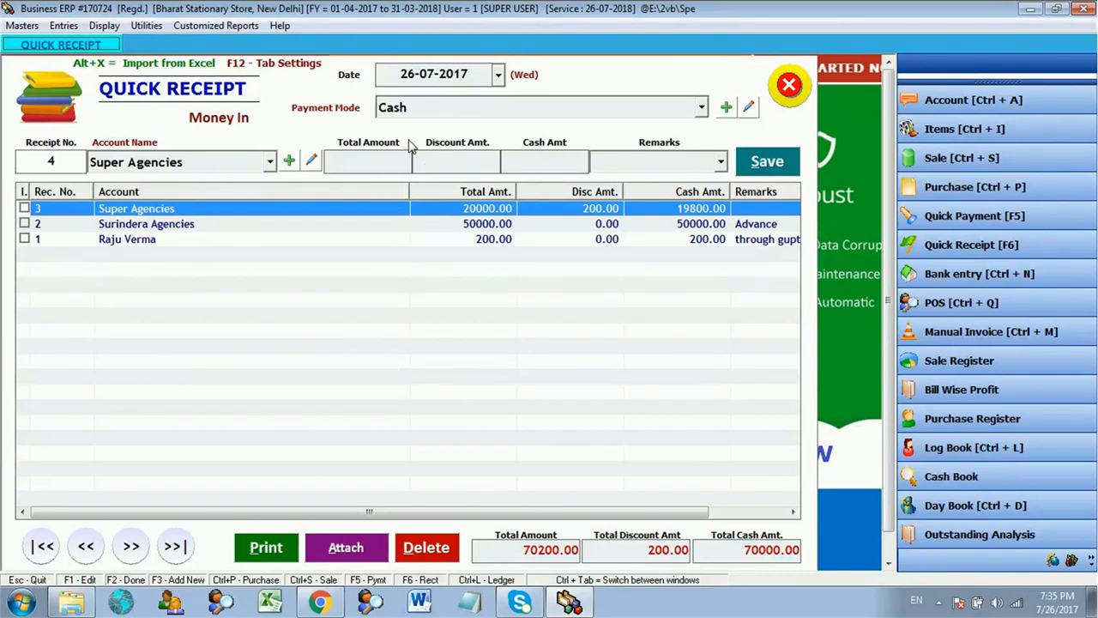
left_click(386, 210)
key("Escape")
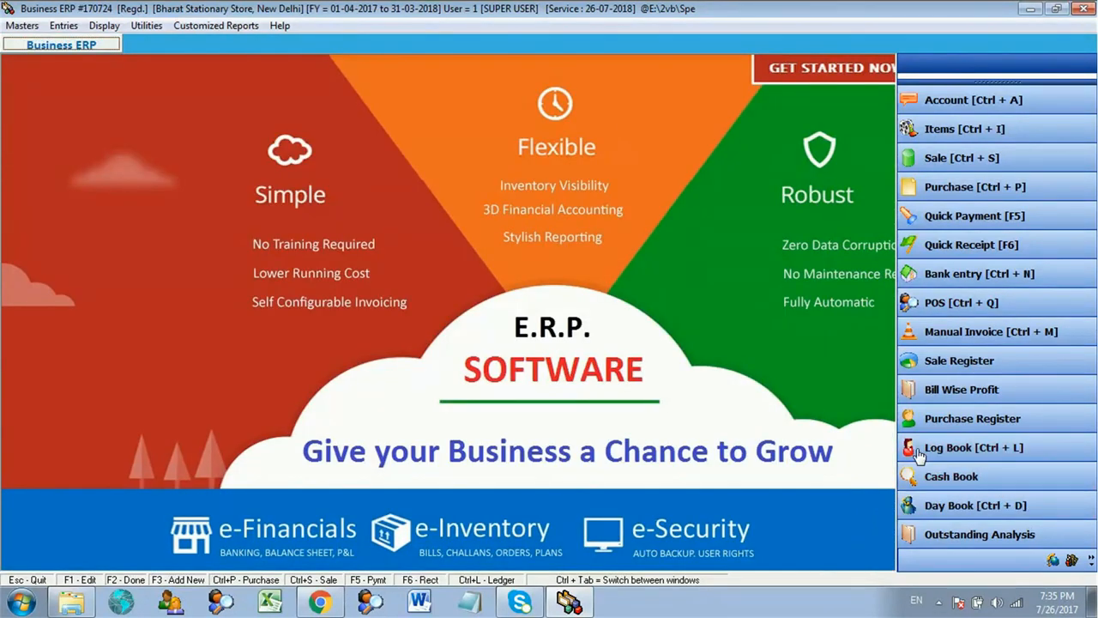
left_click(64, 25)
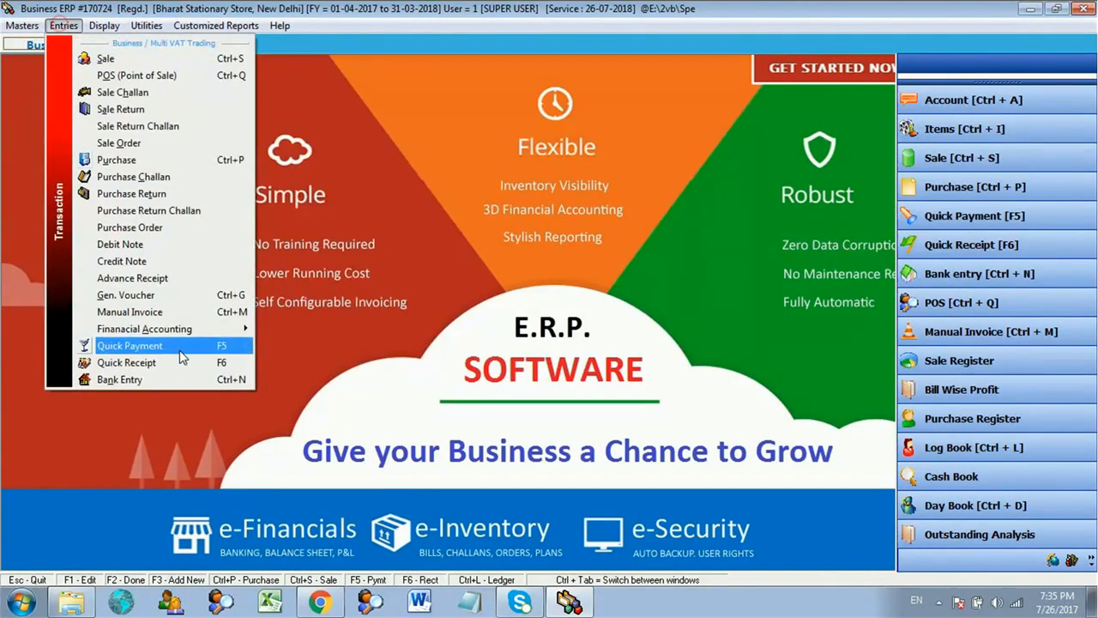
left_click(179, 356)
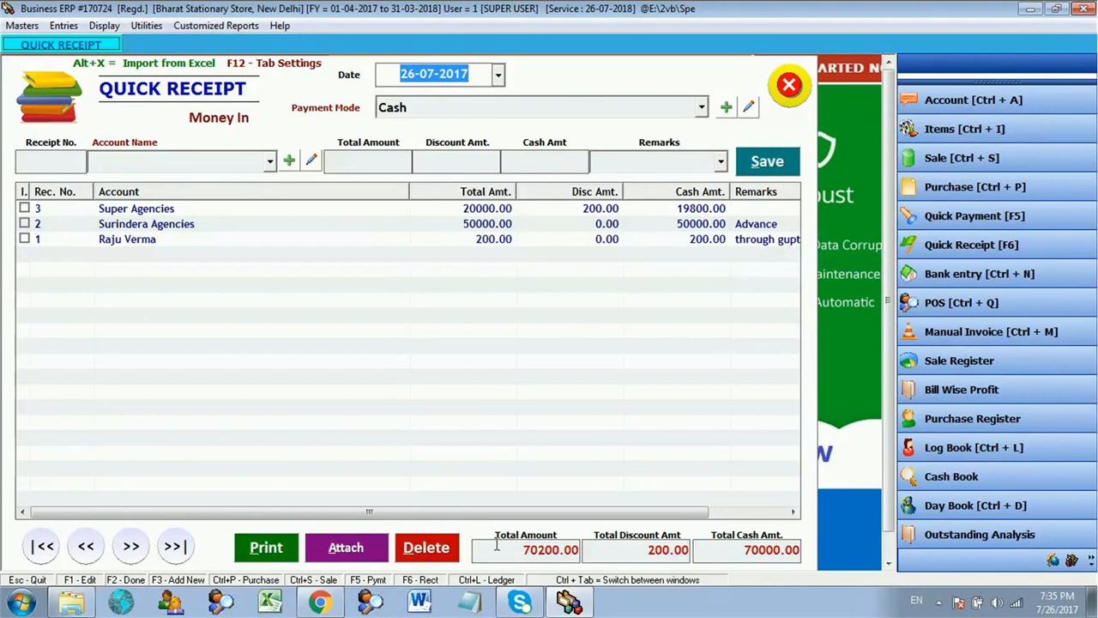
left_click(621, 549)
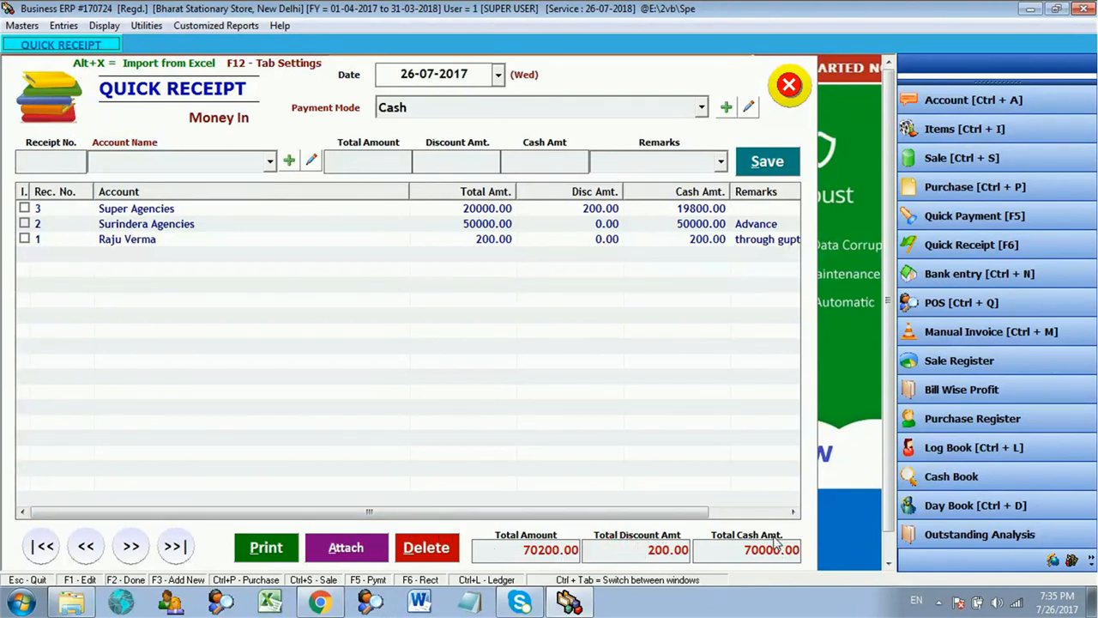
left_click(778, 79)
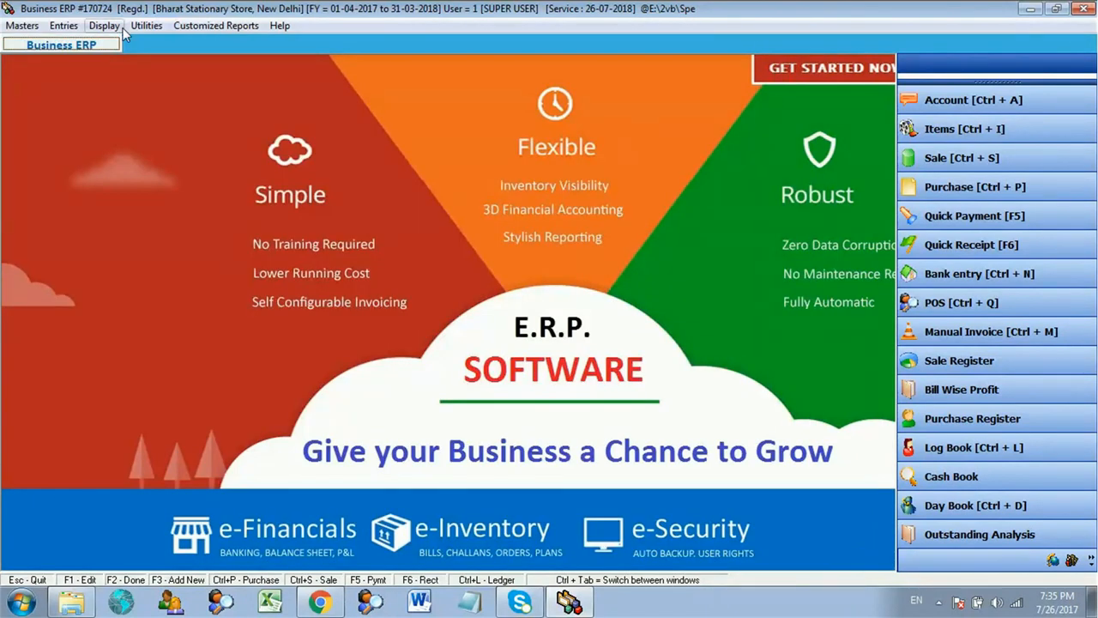
Display the cash book of the Cash account from 25-07-2017 to 26-07-2017.
left_click(120, 26)
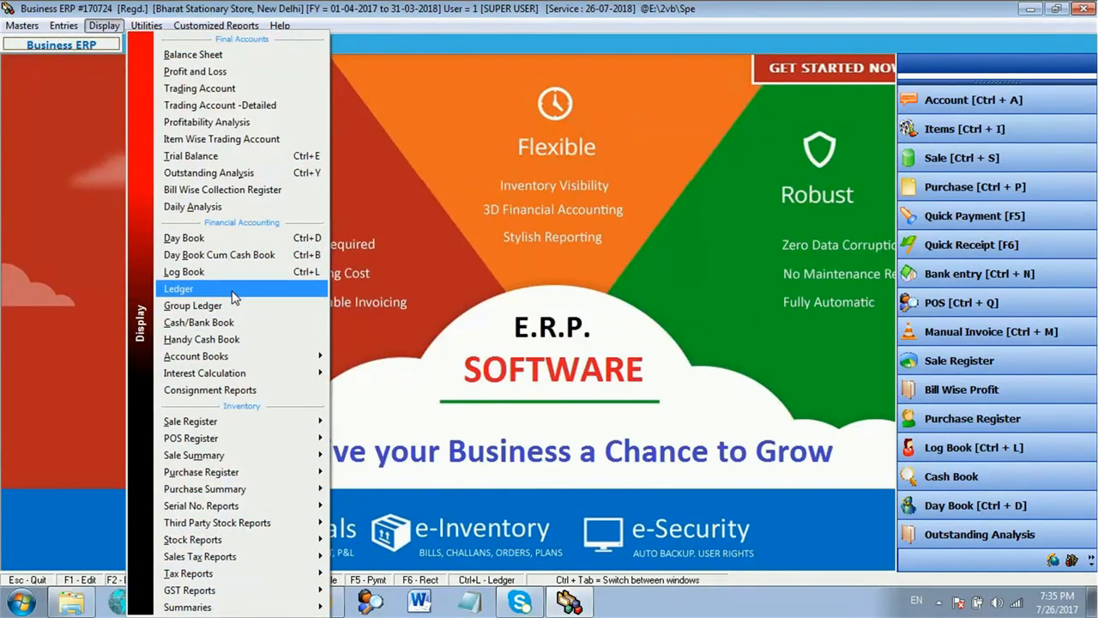
left_click(232, 324)
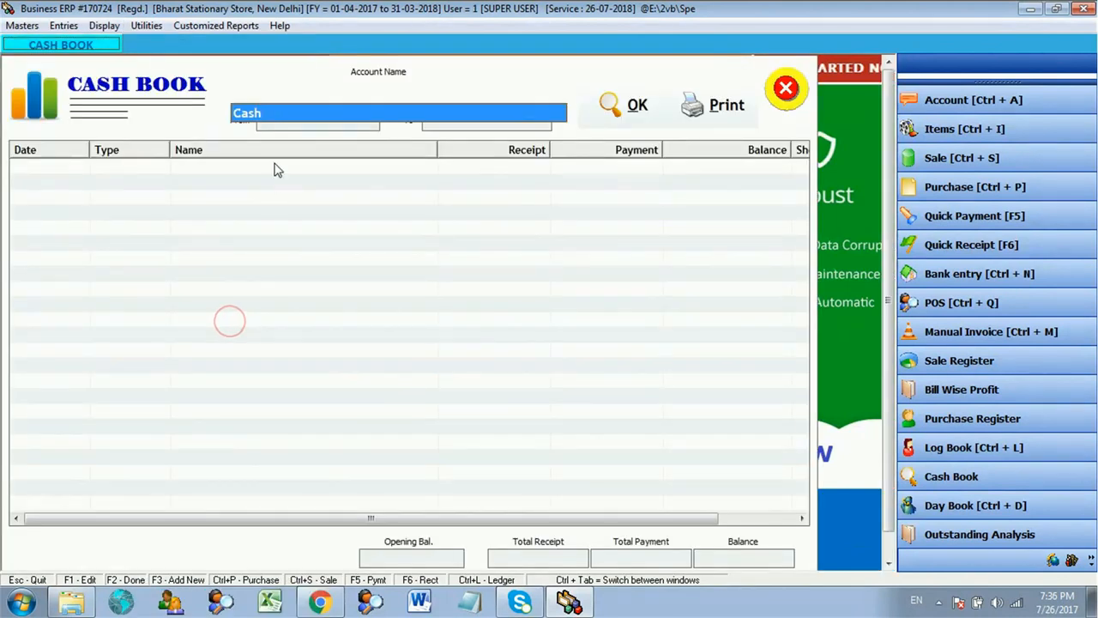
key("Return")
key("Return")
key("Return")
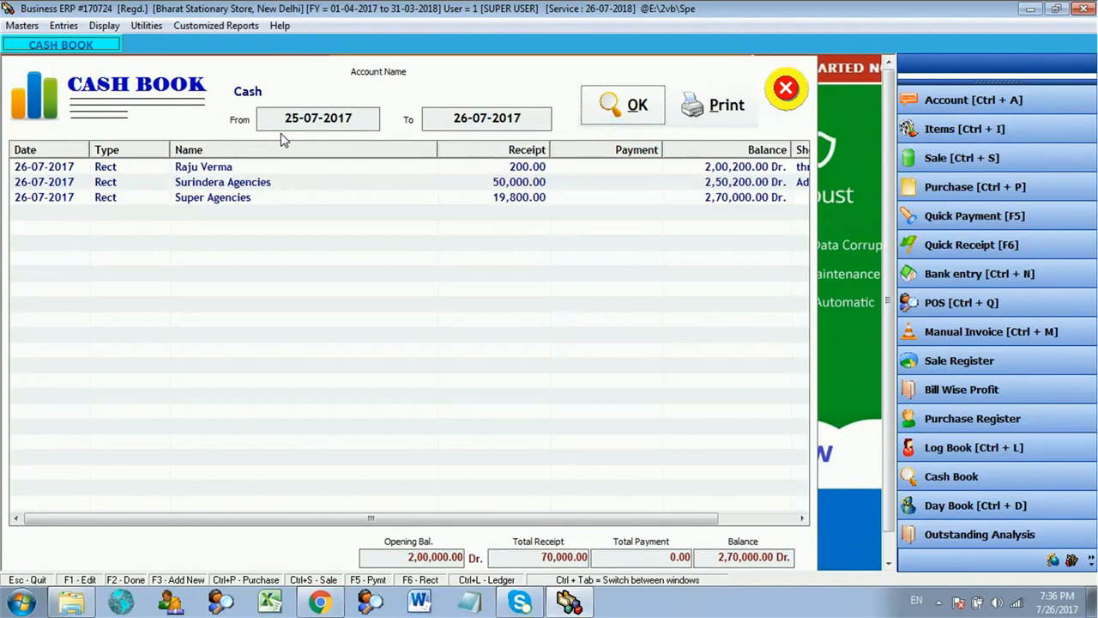
Open the Log Book and display the Discount account's ledger from 25-07-2017 to 26-07-2017.
left_click(106, 28)
left_click(176, 273)
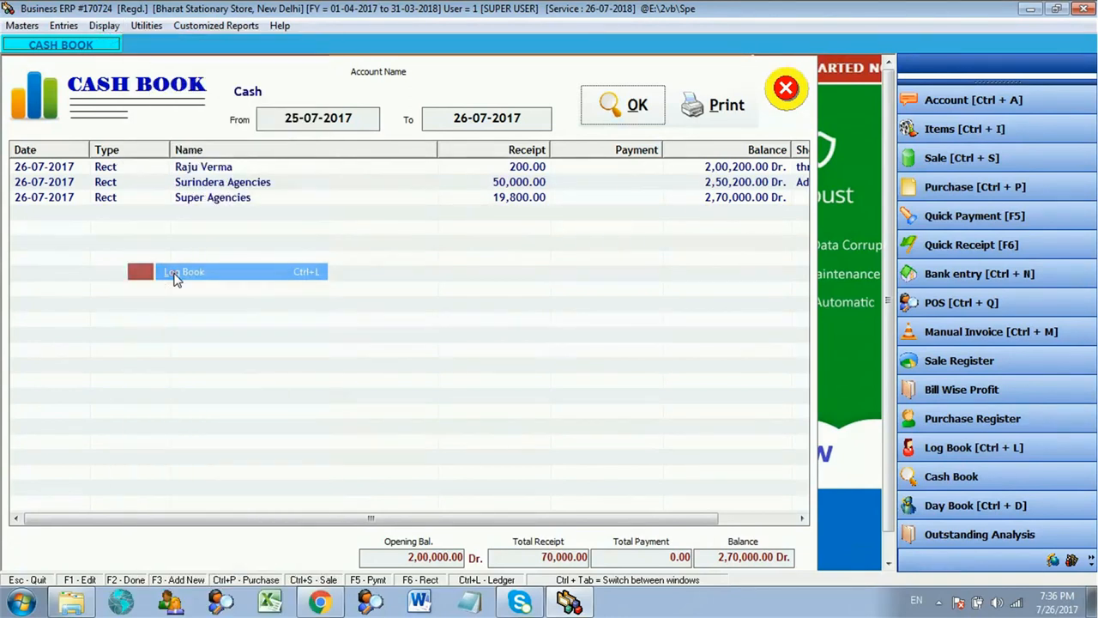
type("di")
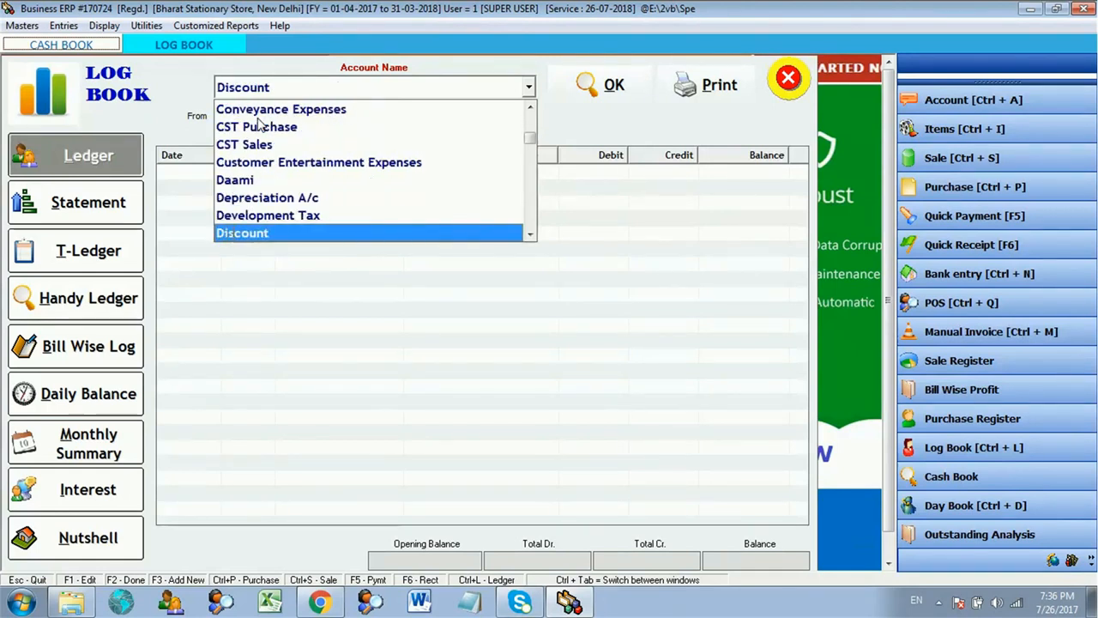
key("Return")
key("Return")
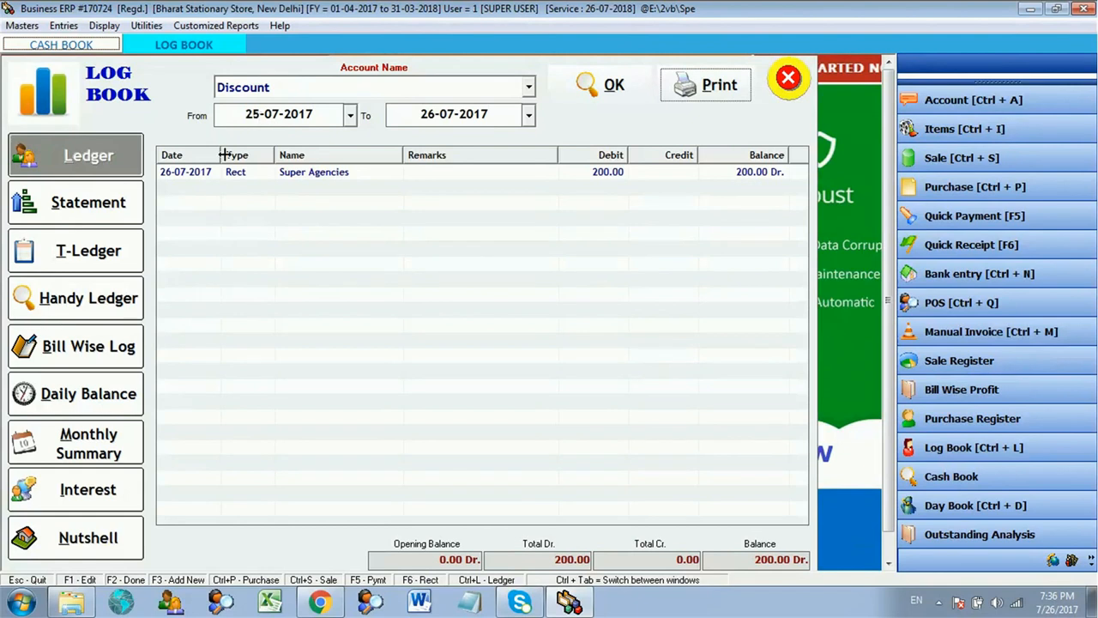
Switch the Log Book to the Super Agencies account and display its ledger for the same dates.
left_click(241, 88)
type("su")
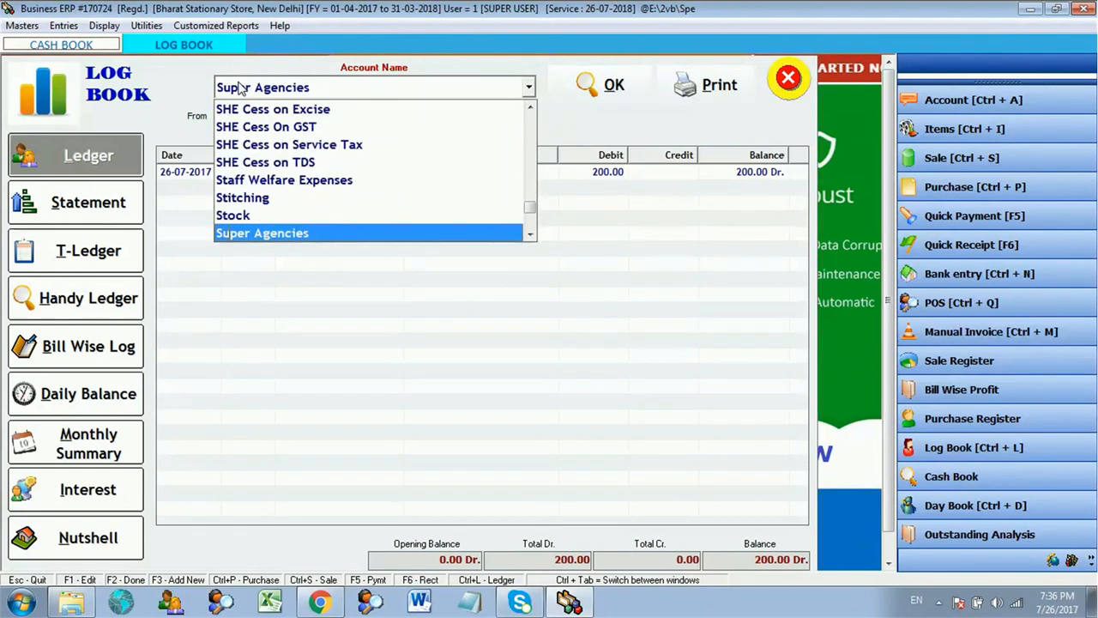
key("Return")
key("Return")
key("Return")
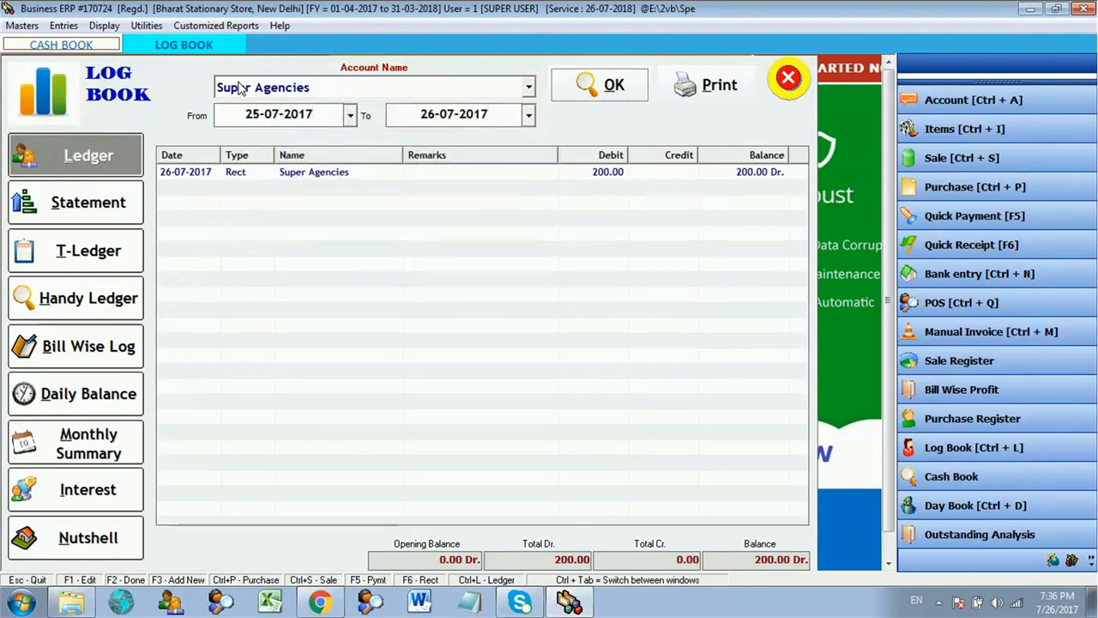
key("Return")
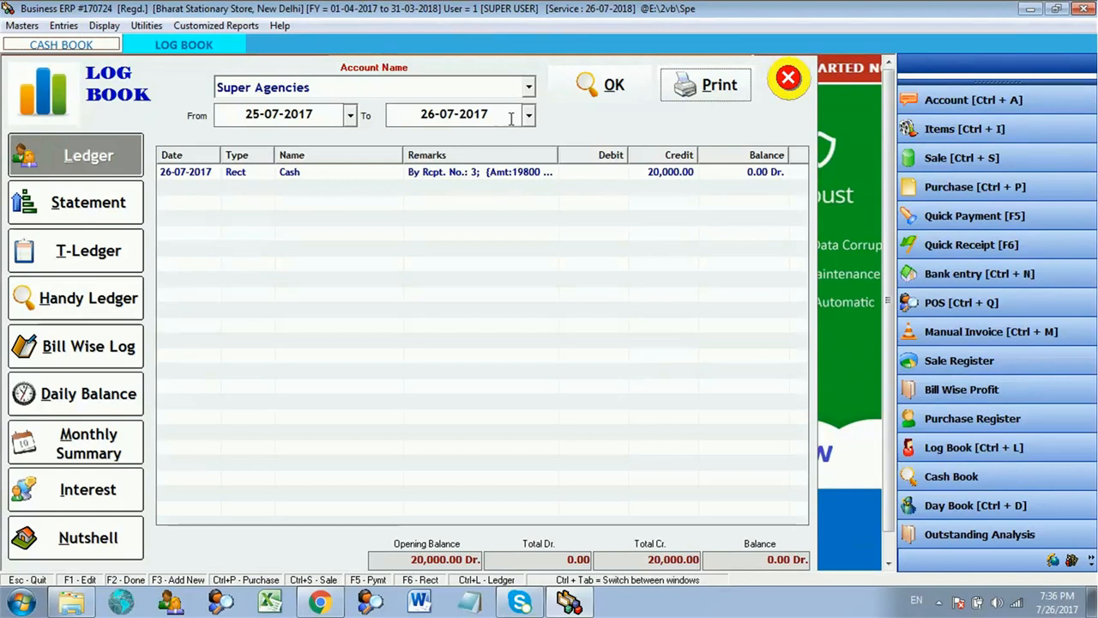
Widen the Remarks column to read the Super Agencies entry in full, and close the Log Book and the Cash Book.
left_click_drag(557, 155, 676, 152)
left_click(600, 171)
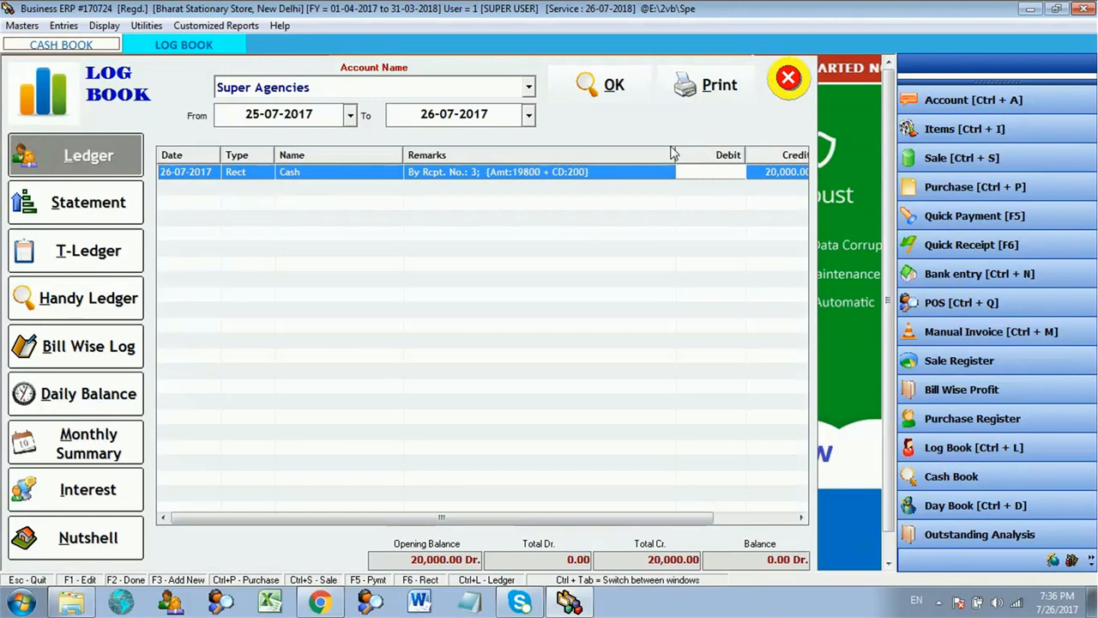
left_click_drag(673, 153, 625, 160)
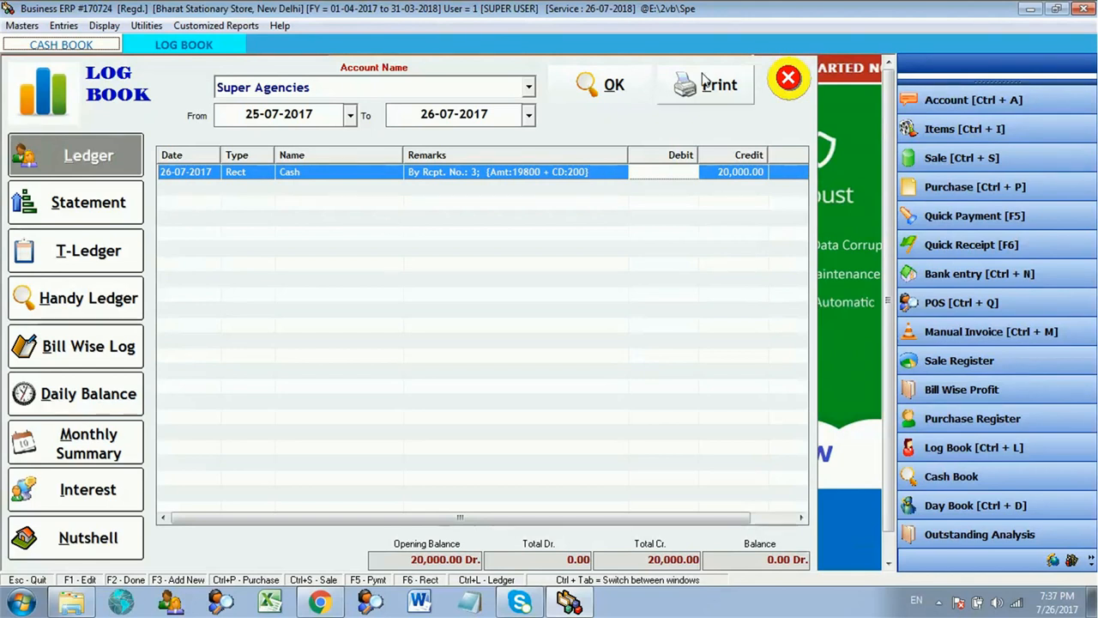
left_click(786, 79)
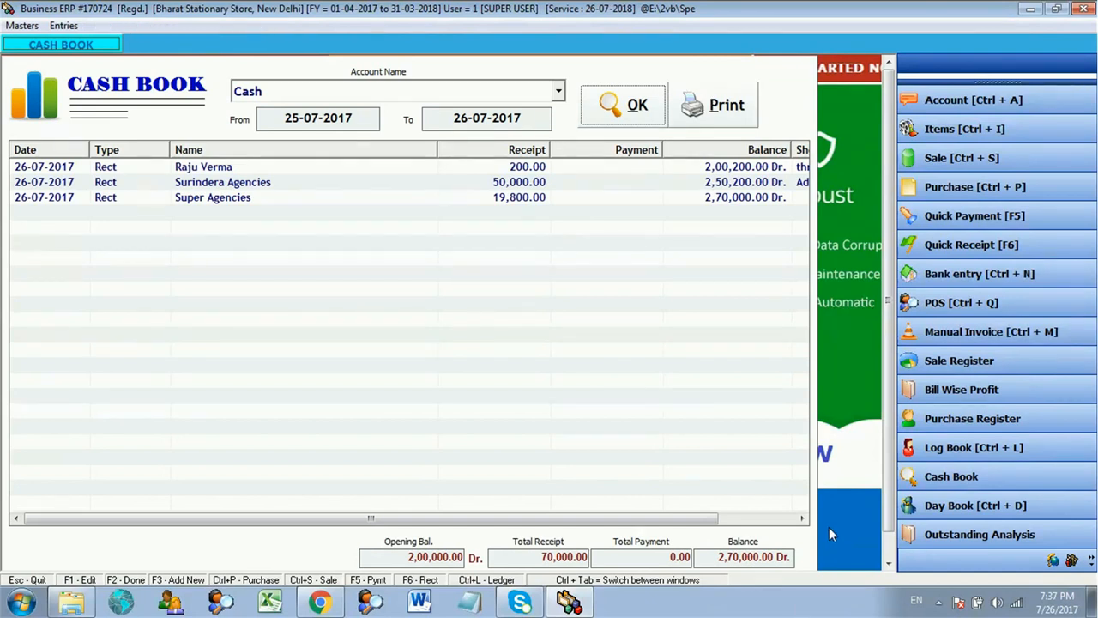
key("Escape")
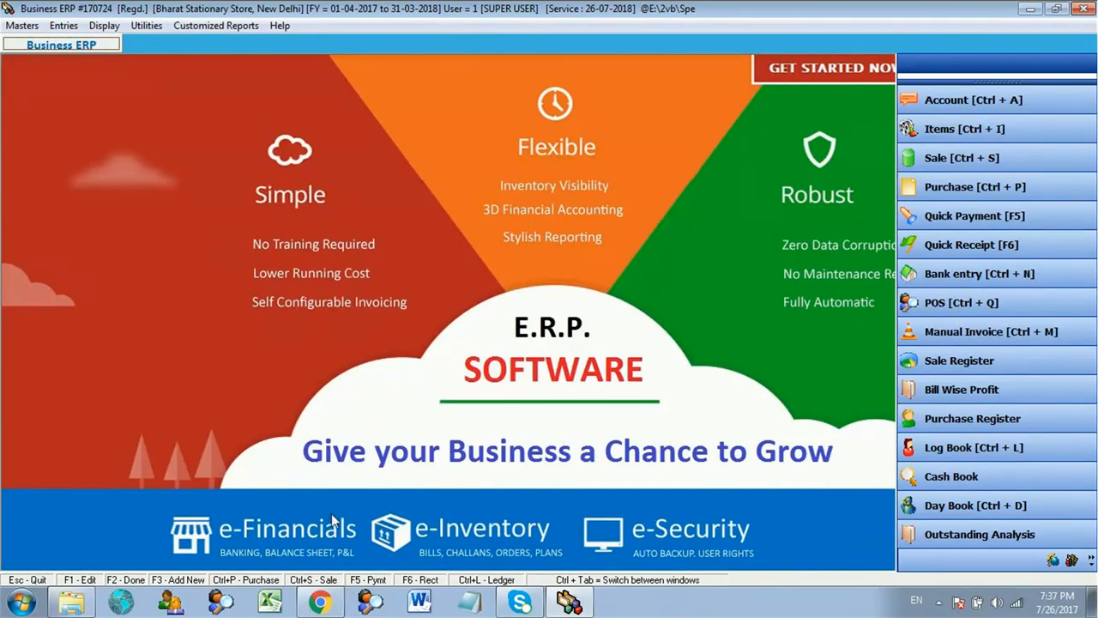
Start a quick payment dated 26-07-2017 with Cash as payment mode and receipt number 1.
left_click(63, 25)
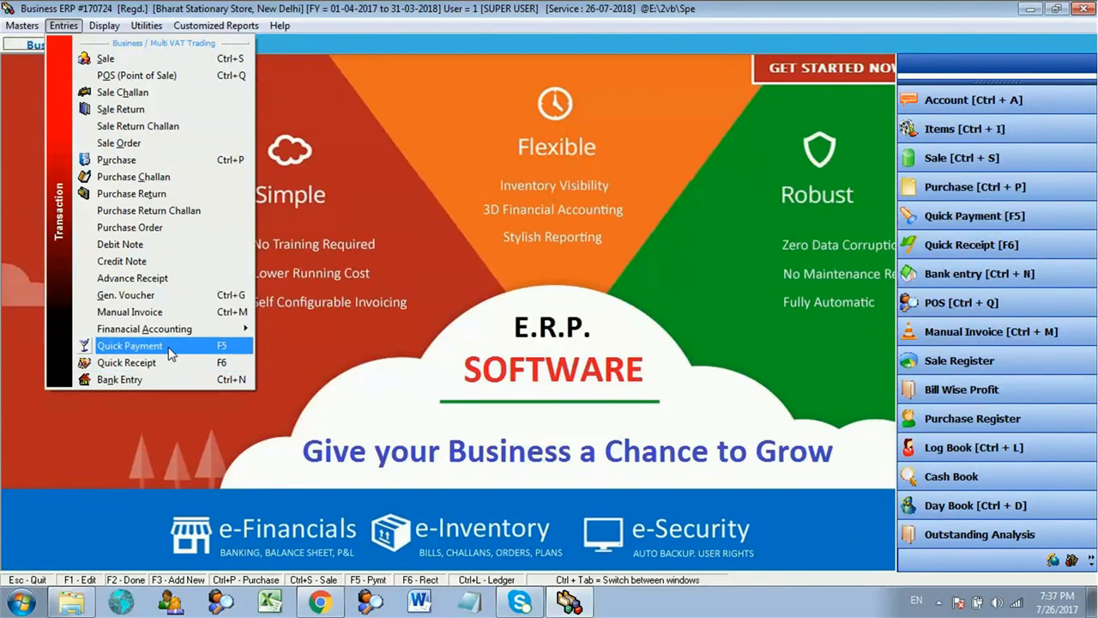
left_click(170, 348)
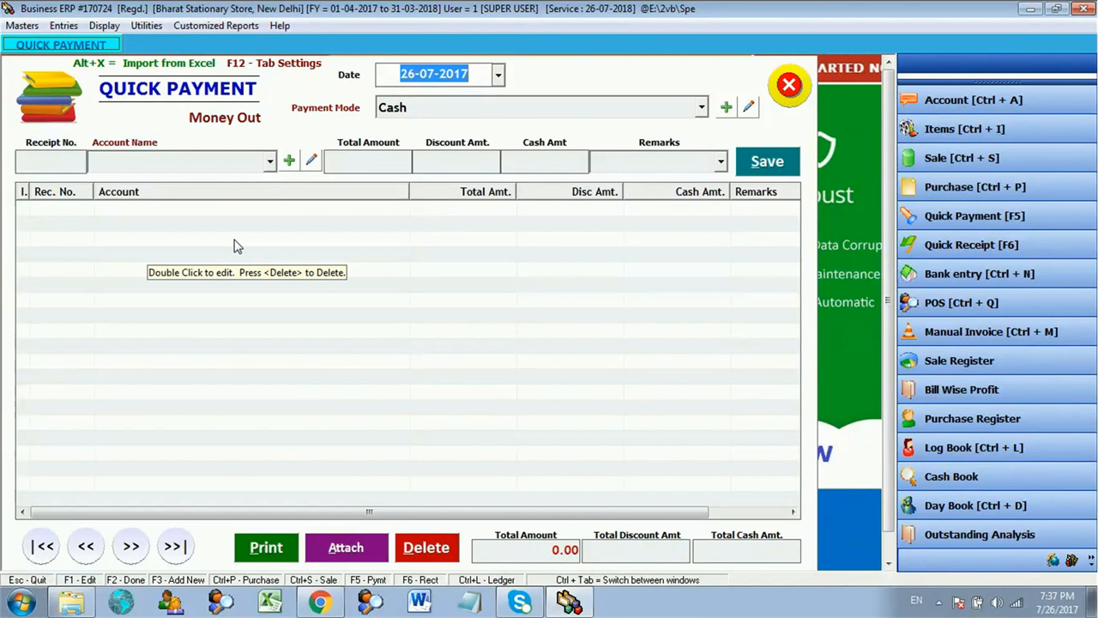
key("Return")
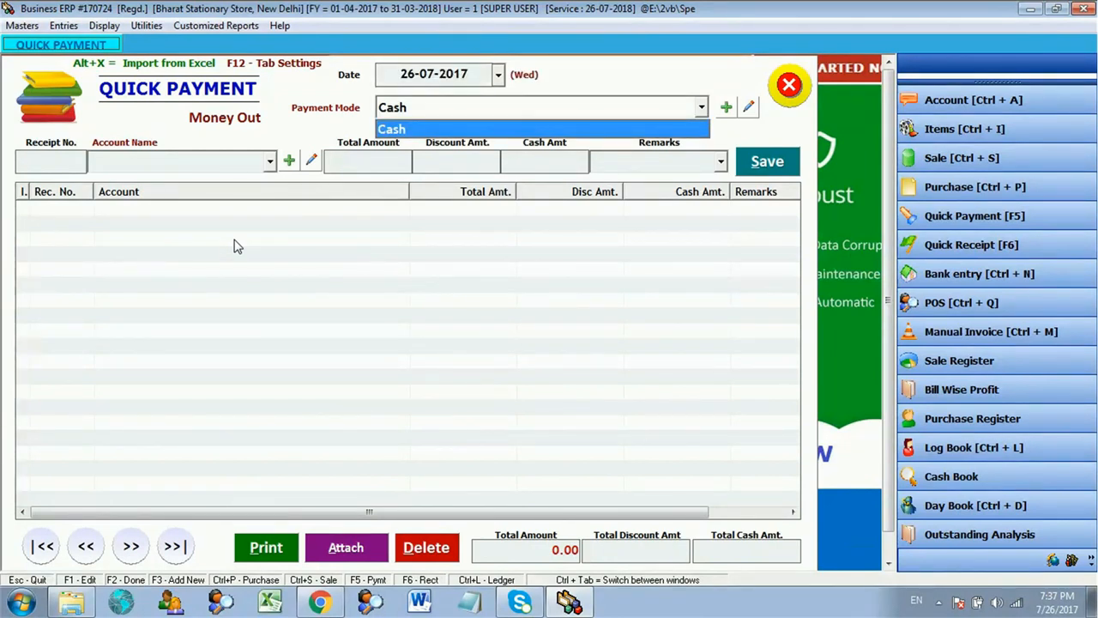
key("Return")
key("Return")
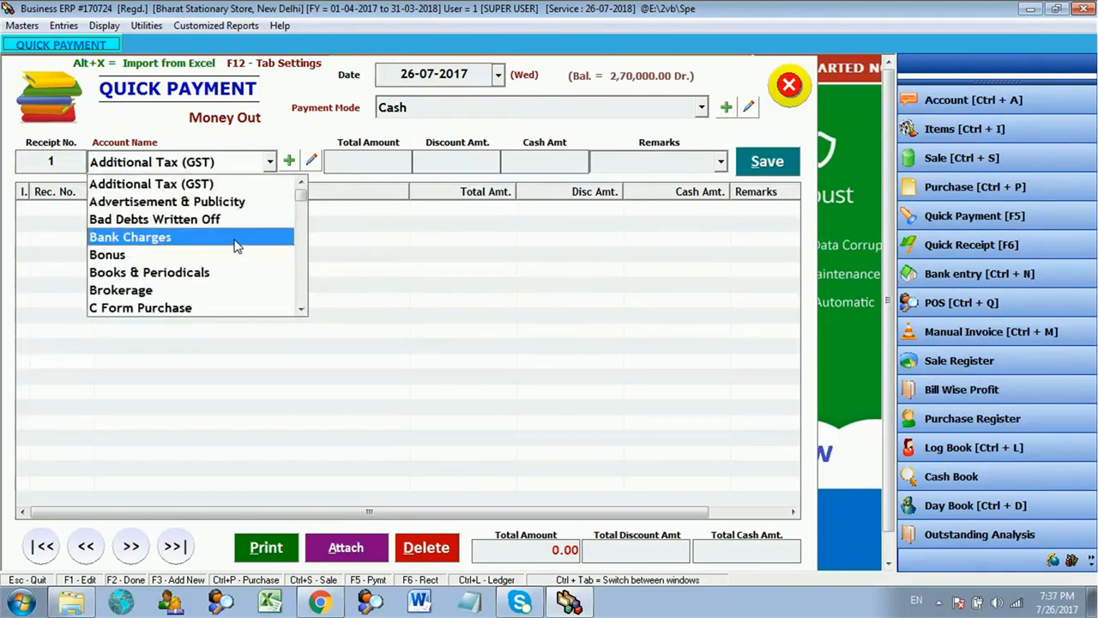
key("Up")
key("Up")
key("Up")
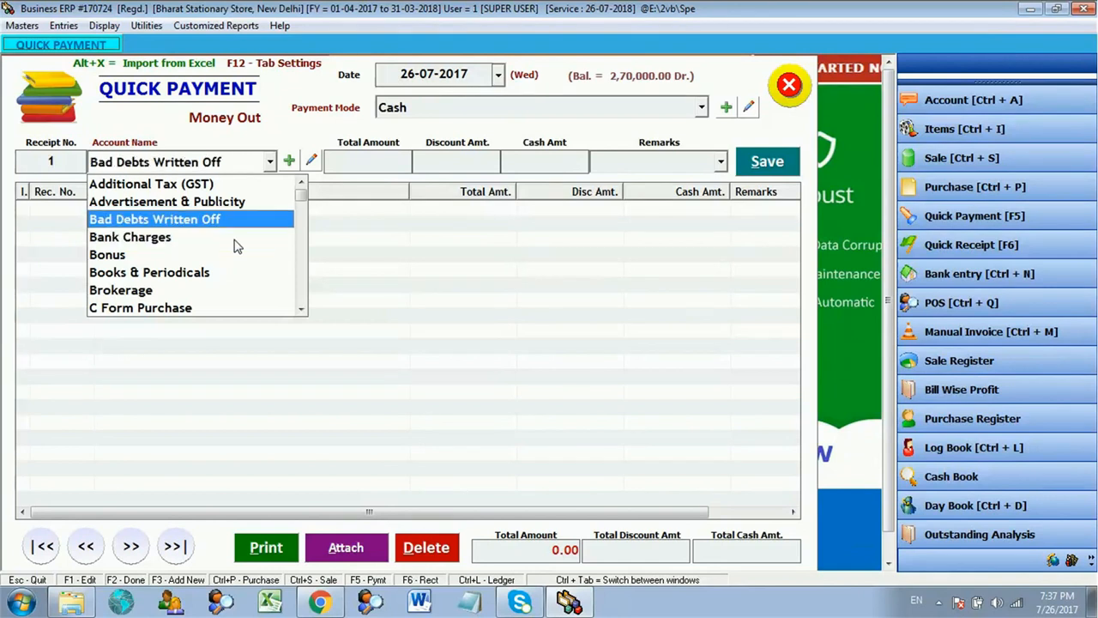
key("Down")
key("Down")
key("Down")
key("Down")
key("Down")
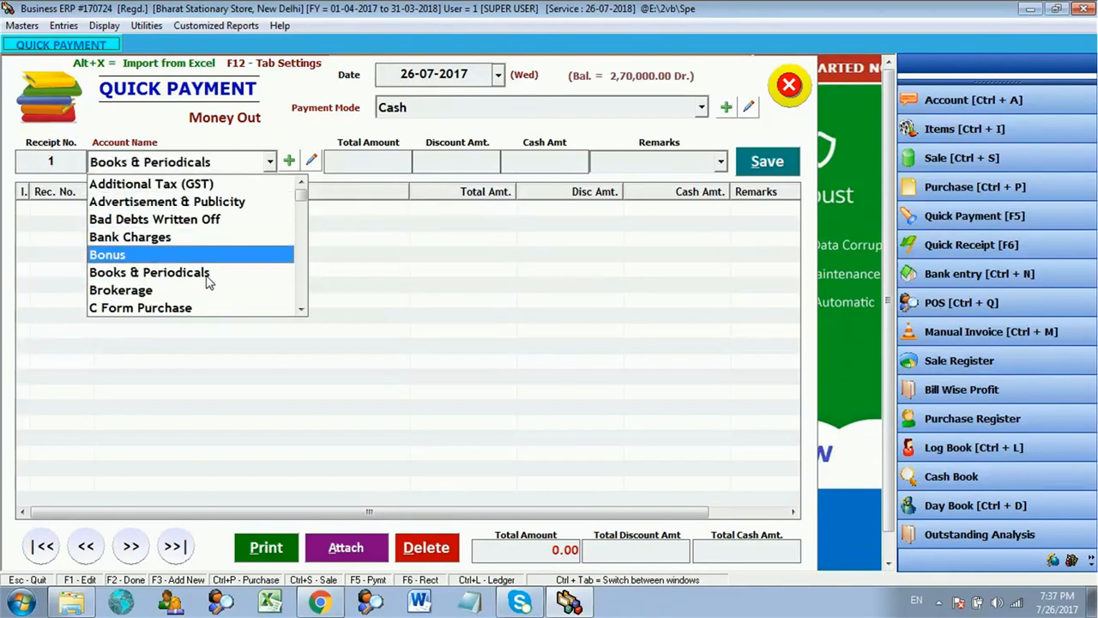
left_click(207, 238)
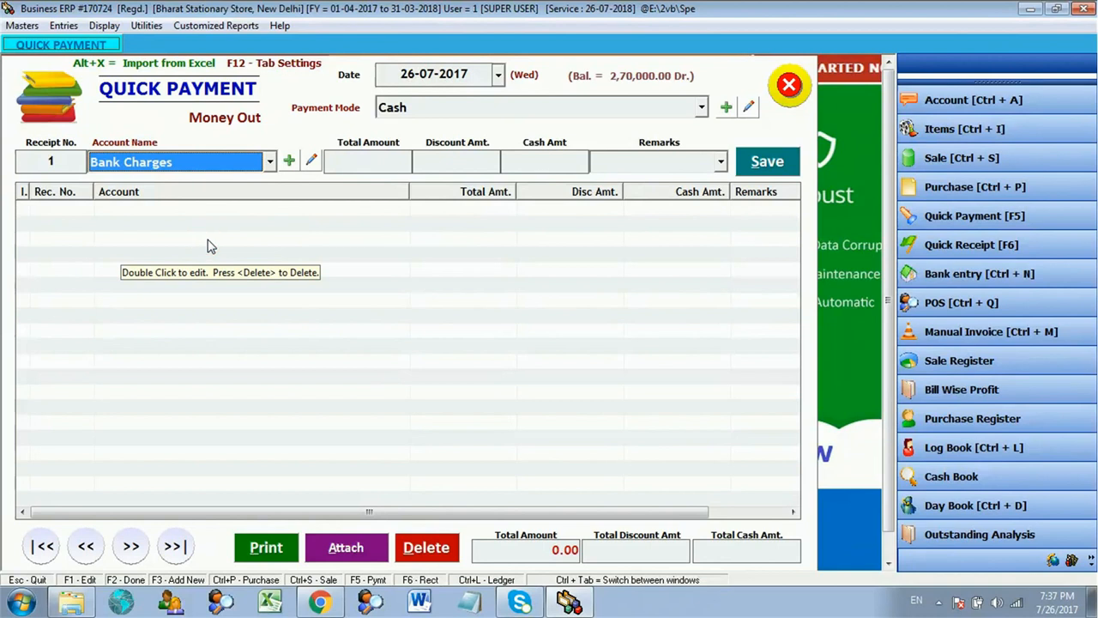
key("Return")
Choose Interest Payable A/c as the account for payment receipt 1.
key("shift+Tab")
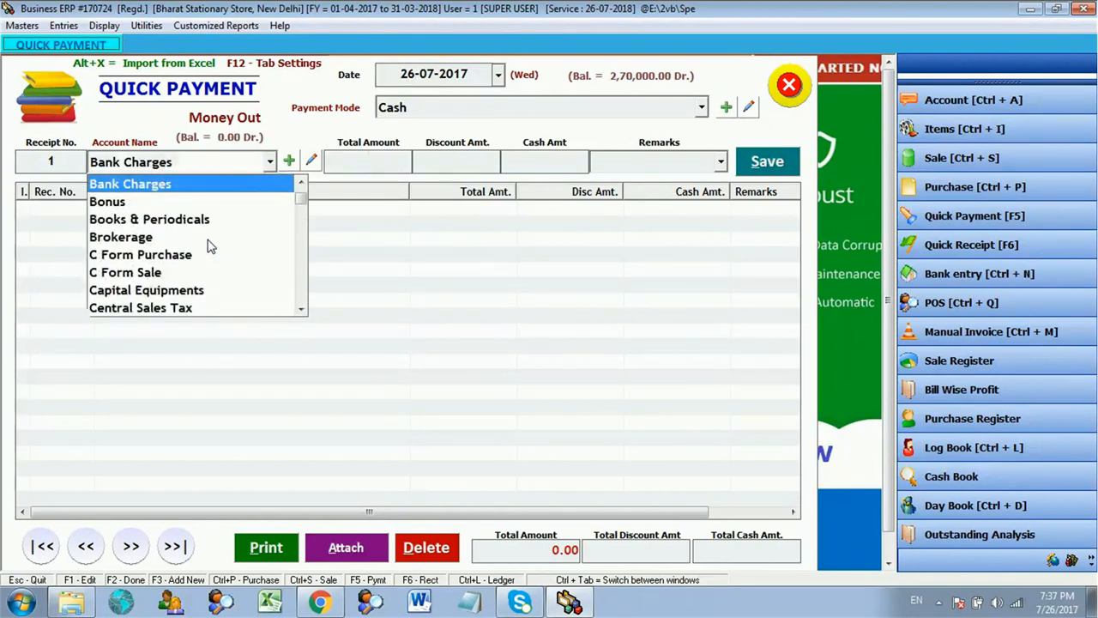
type("in")
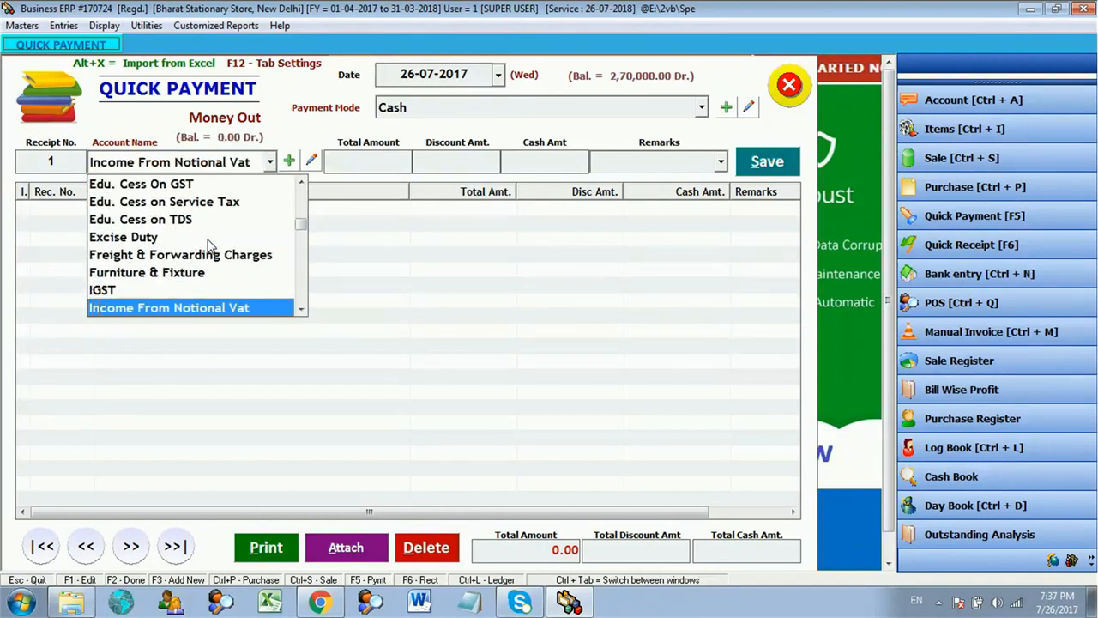
key("Down")
key("Down")
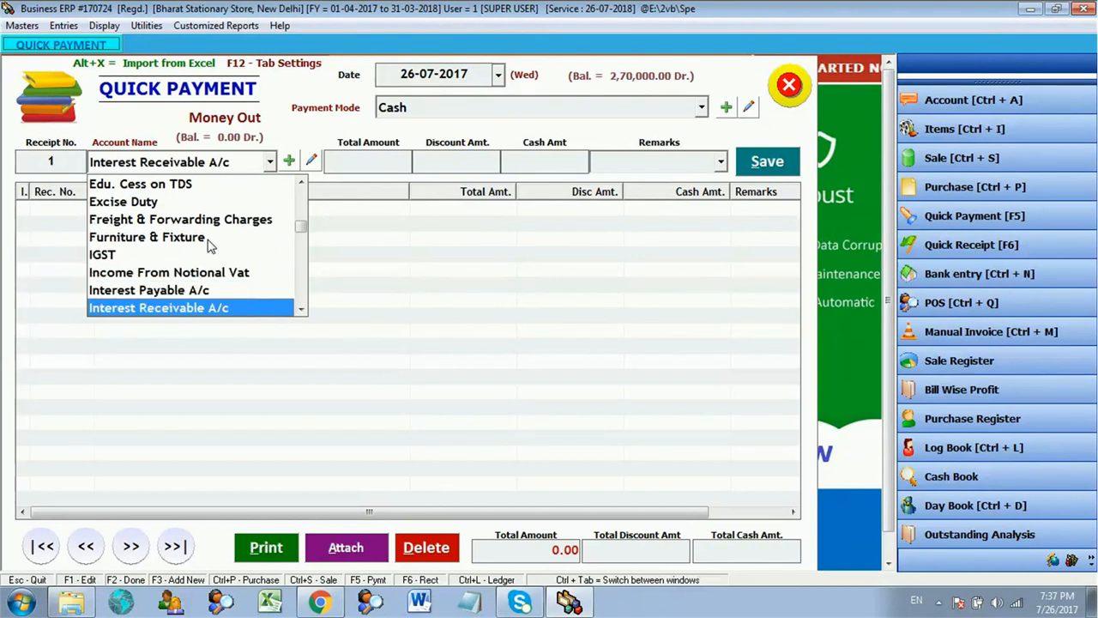
key("Up")
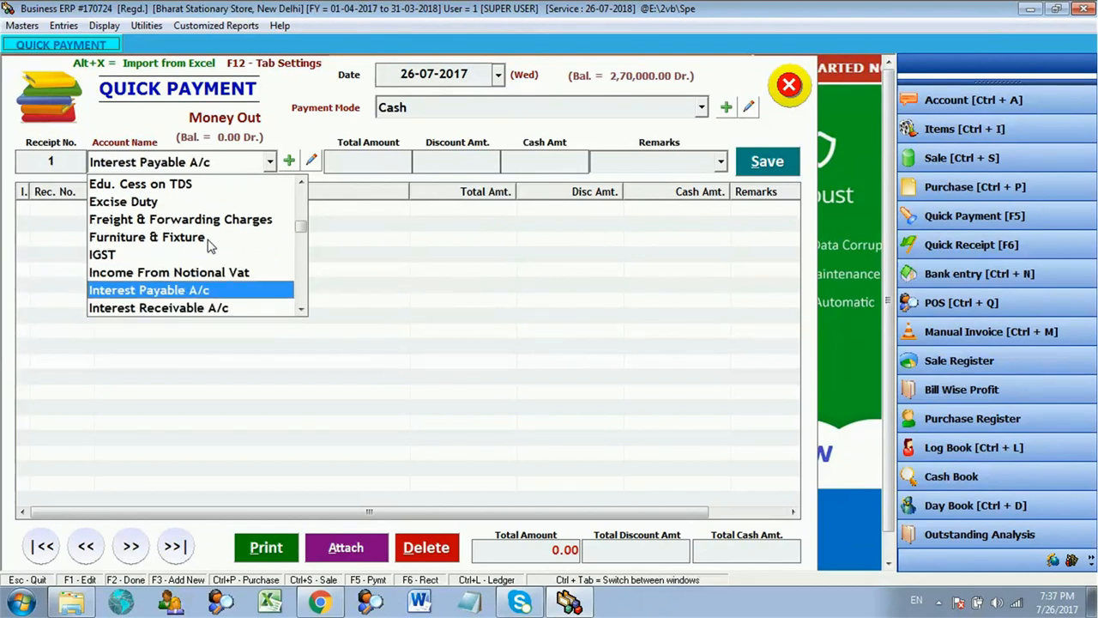
key("Return")
Enter a total amount of 1000 with the remark "to agent" for the Interest Payable A/c payment and save it.
type("1000")
key("Return")
key("Return")
key("Return")
key("Return")
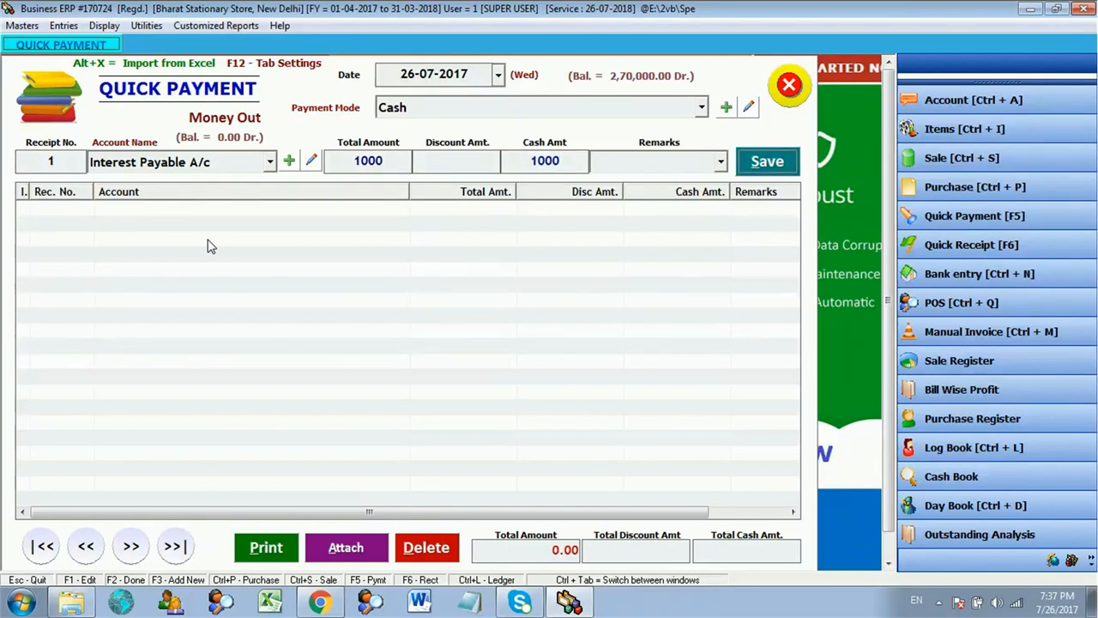
key("shift+Tab")
type("to agent")
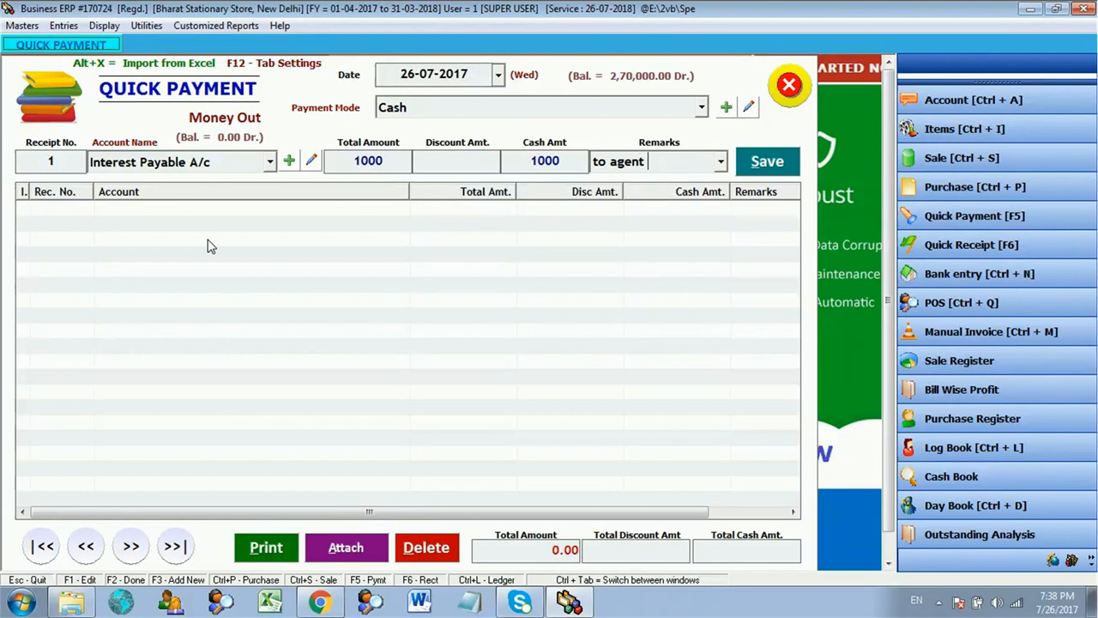
key("Tab")
key("Return")
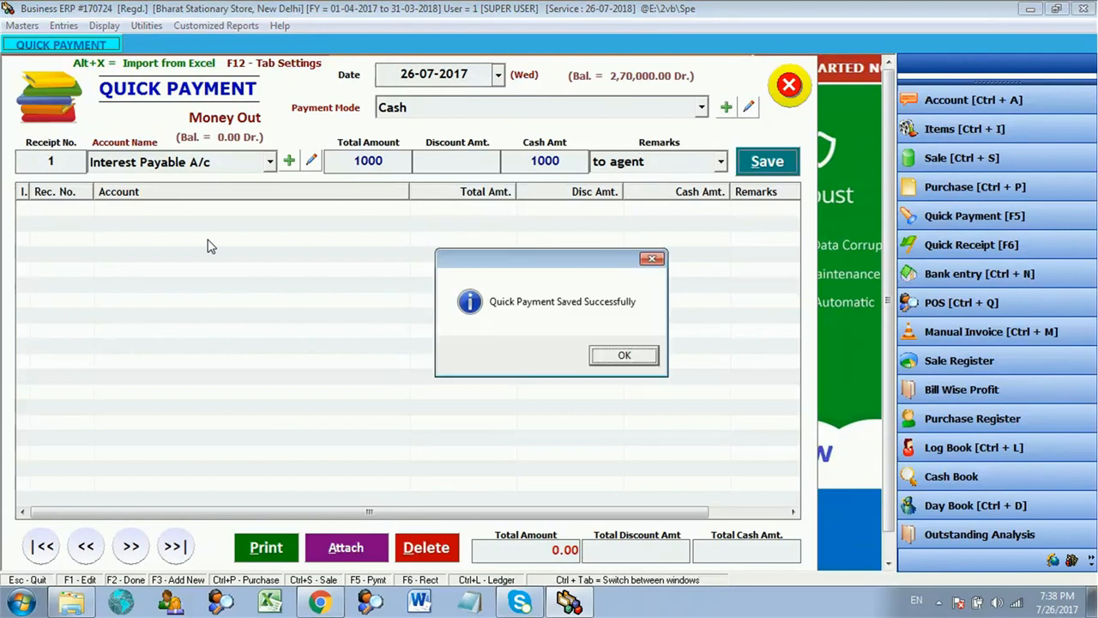
key("Return")
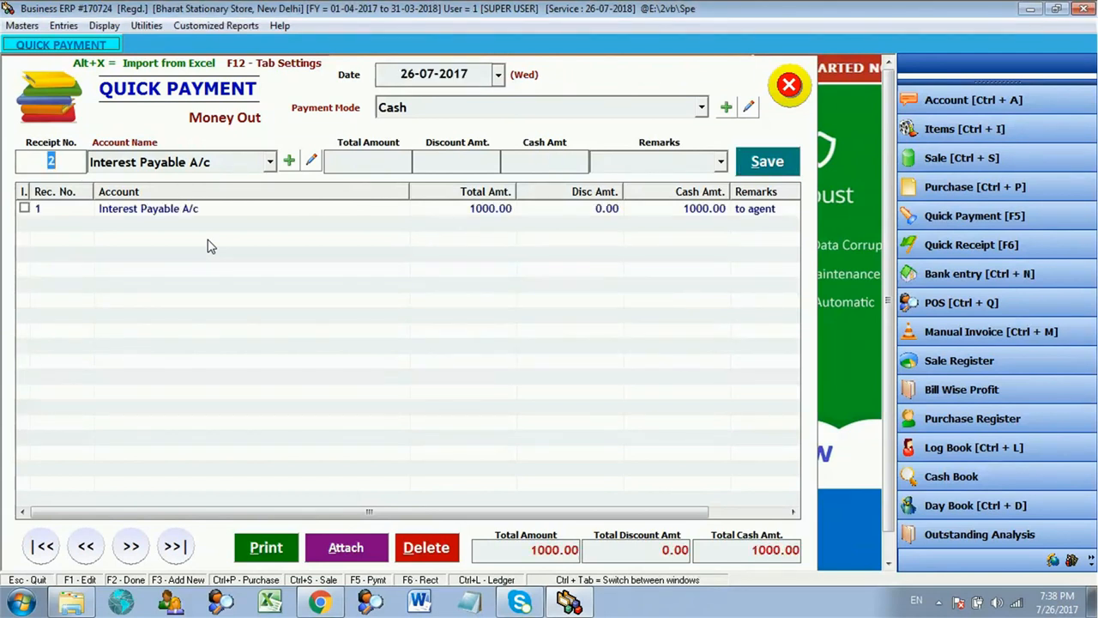
Record payment receipt 2 for Telephone Expenses with amount 500 and the remark "bsnl bill", and save it.
key("Return")
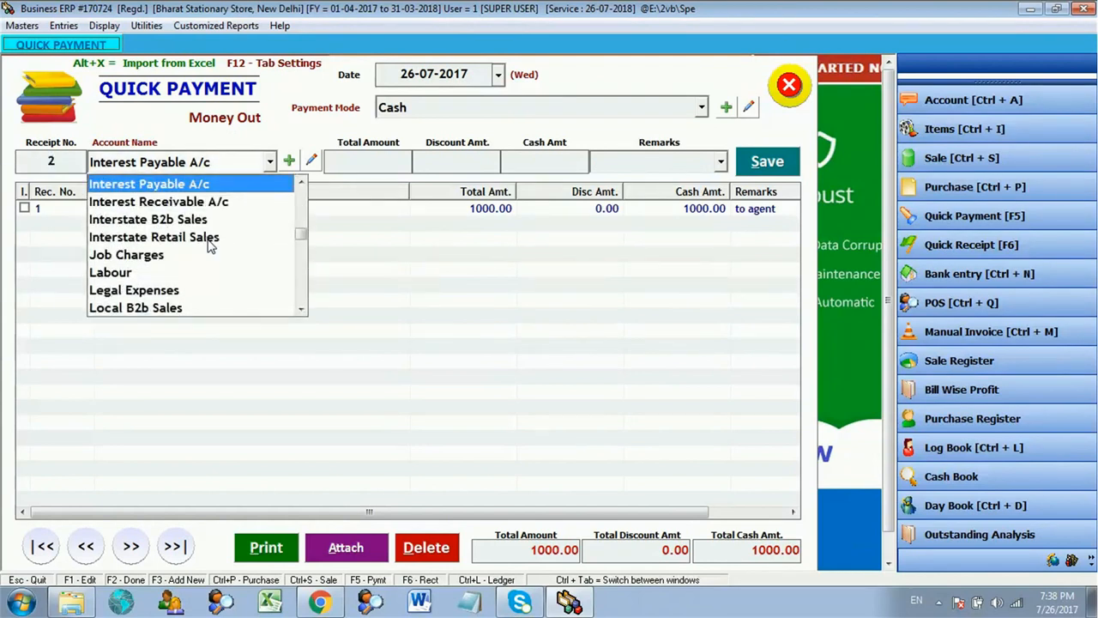
type("te")
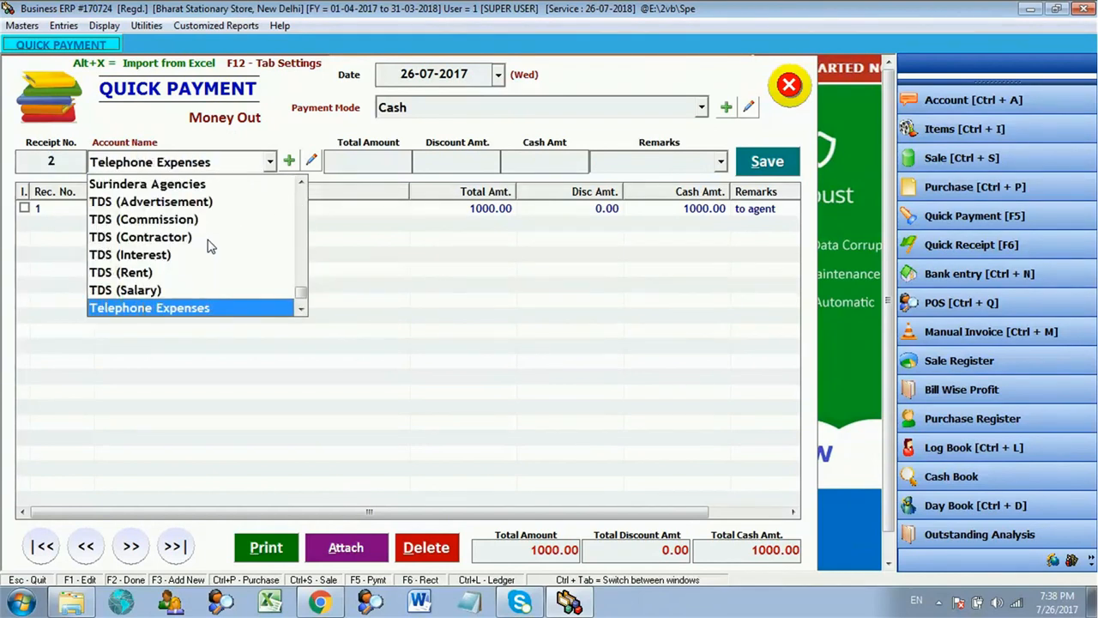
key("Return")
type("500")
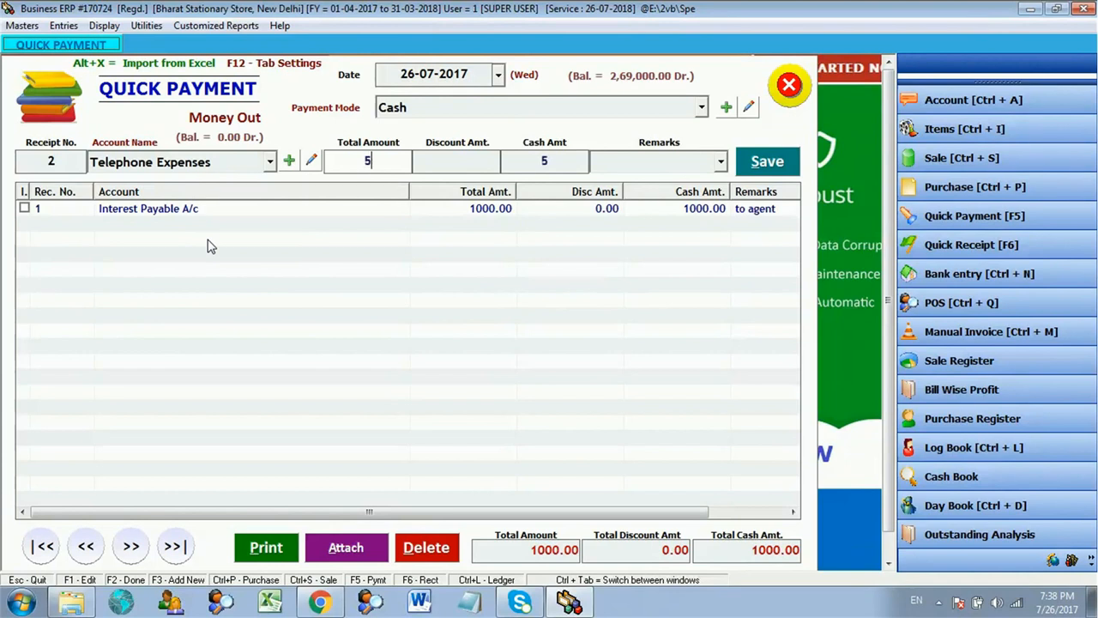
key("Return")
key("Return")
key("Return")
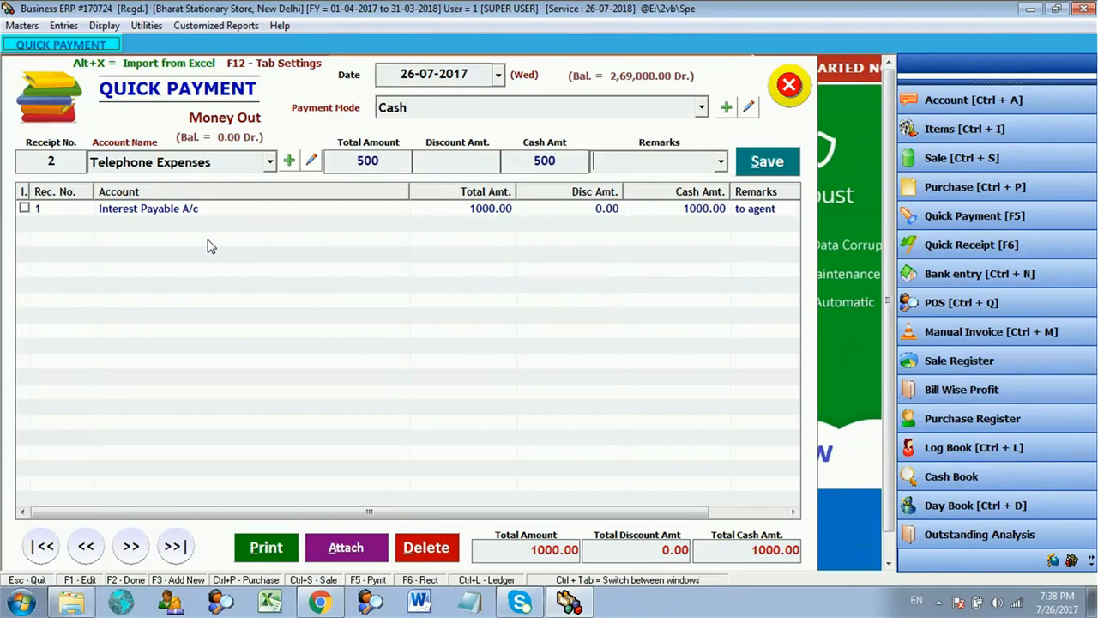
type("bsnl bill")
key("Return")
key("Return")
key("Return")
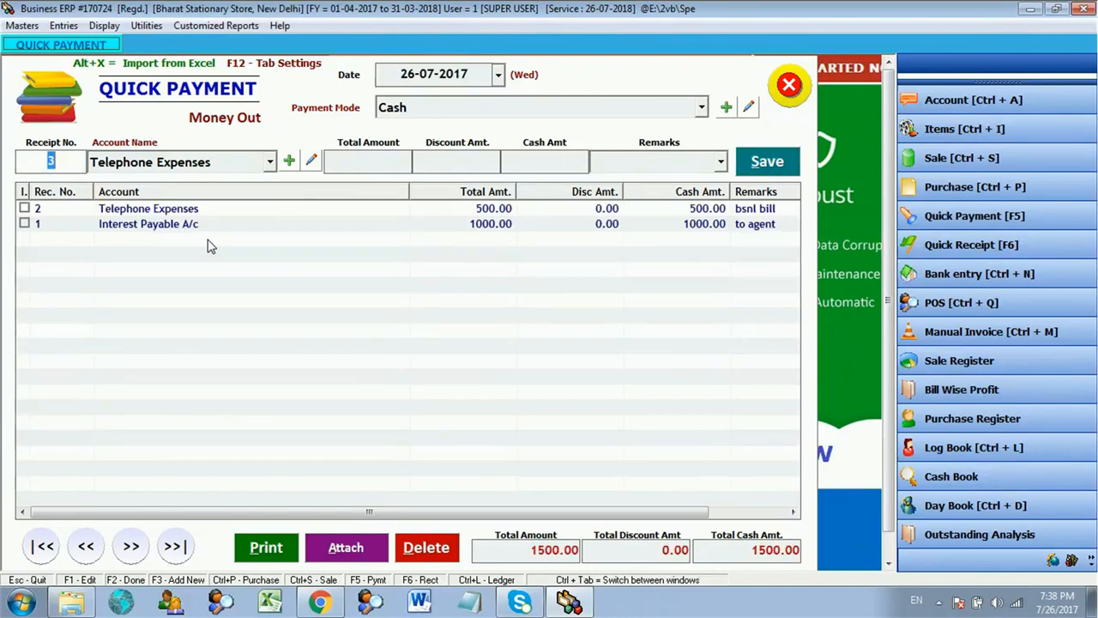
Record payment receipt 3 for Office Rent with amount 2500 and no remark, and save it.
key("Return")
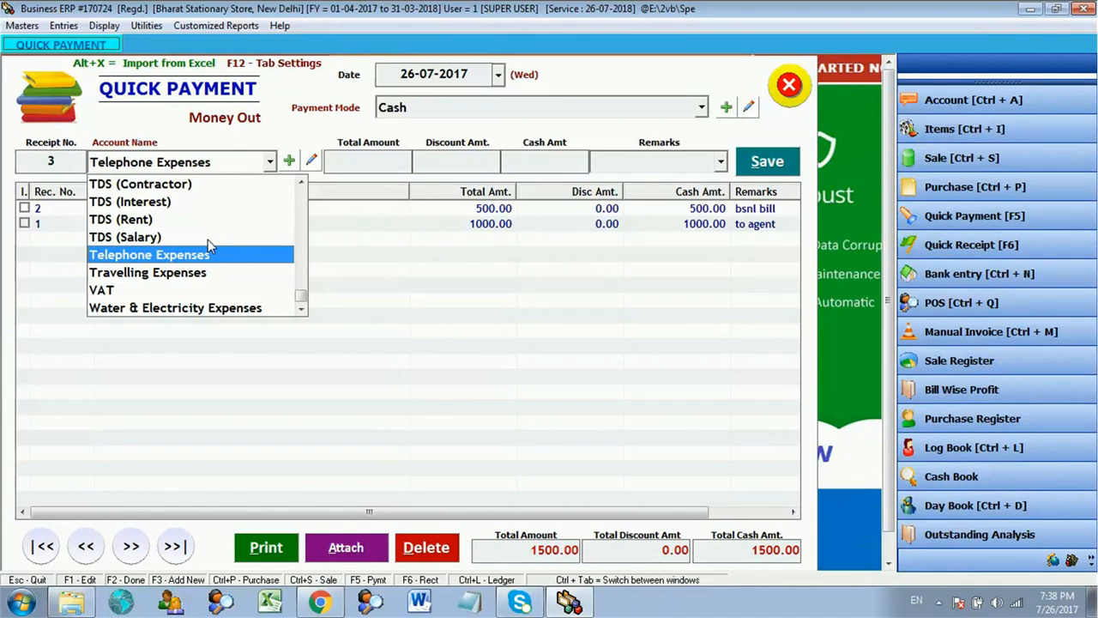
type("o")
key("Down")
key("Down")
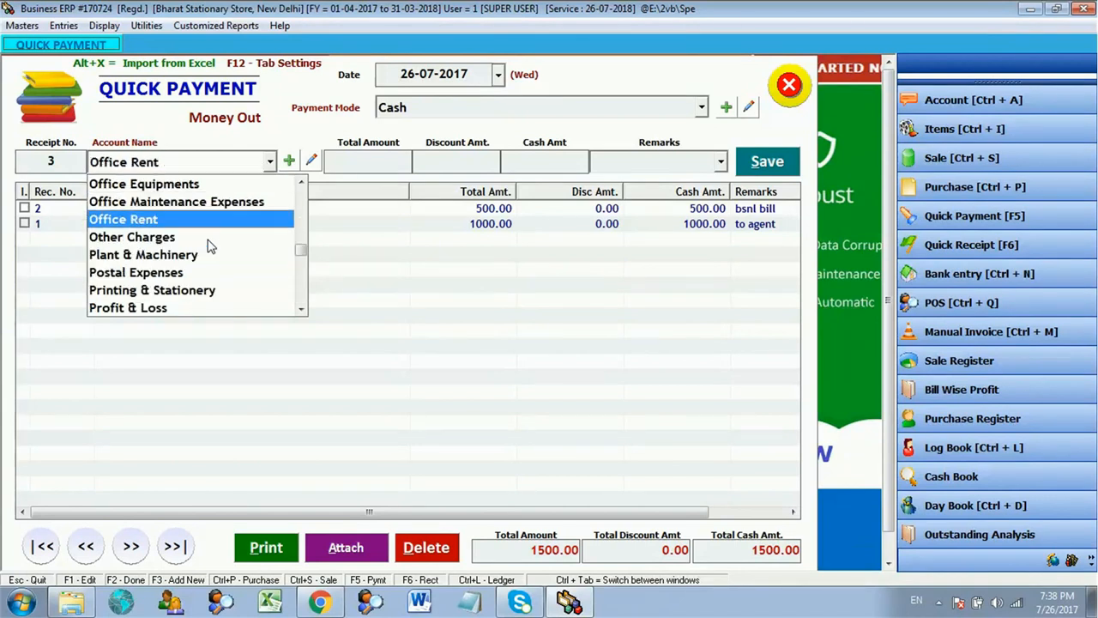
key("Return")
type("2500")
key("Return")
key("Return")
key("Return")
key("Return")
key("Return")
key("Return")
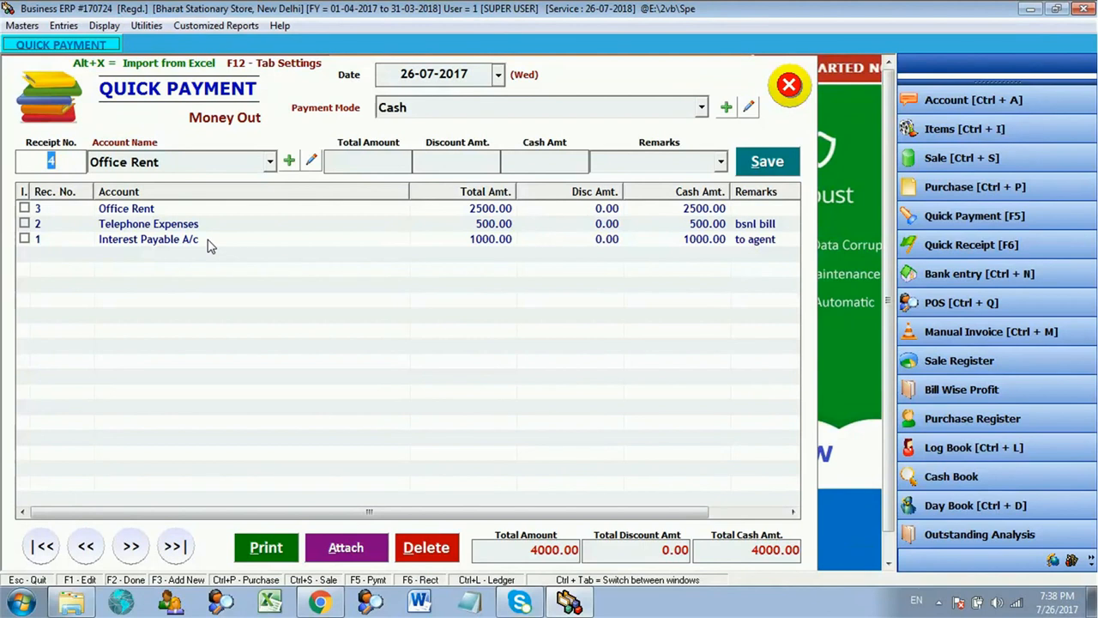
Record payment receipt 4 for Furniture & Fixture with amount 6000 and no remark, and save it.
key("Return")
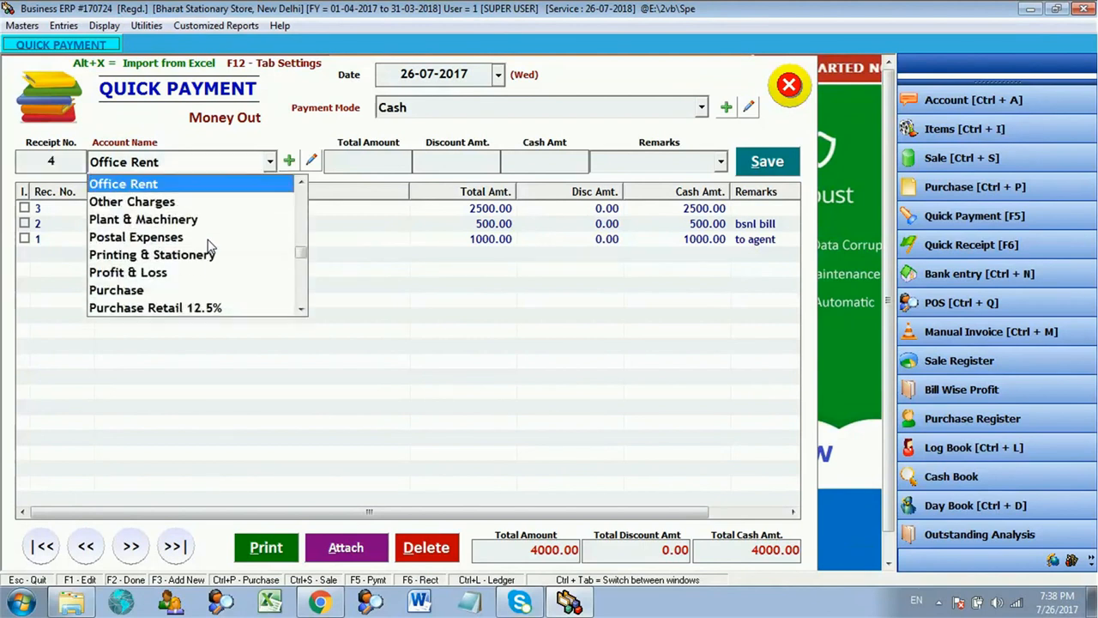
type("fu")
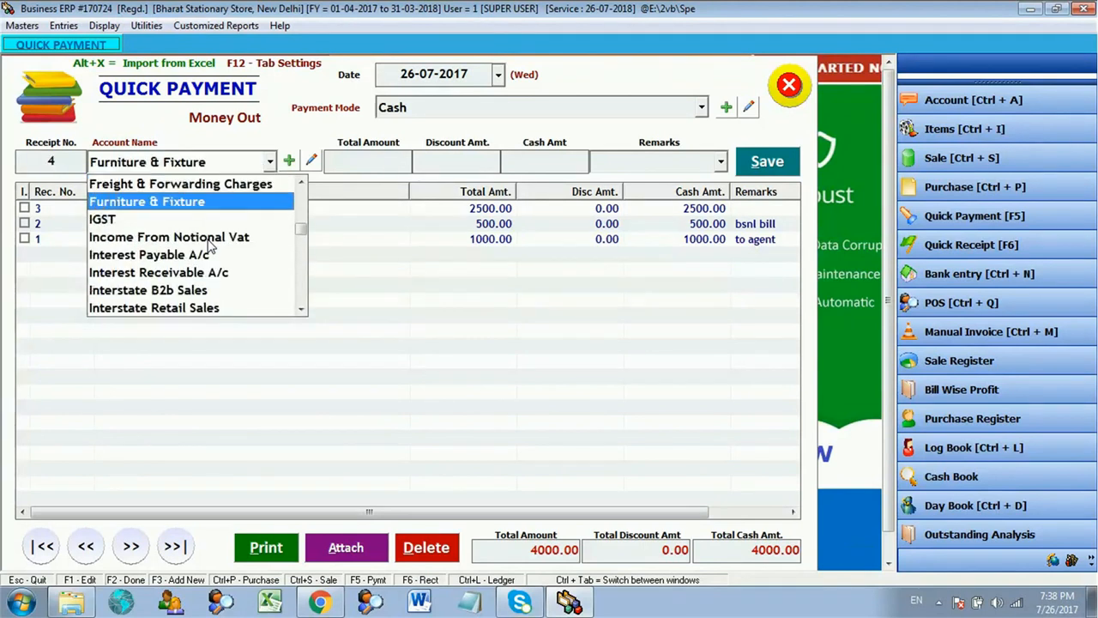
key("Return")
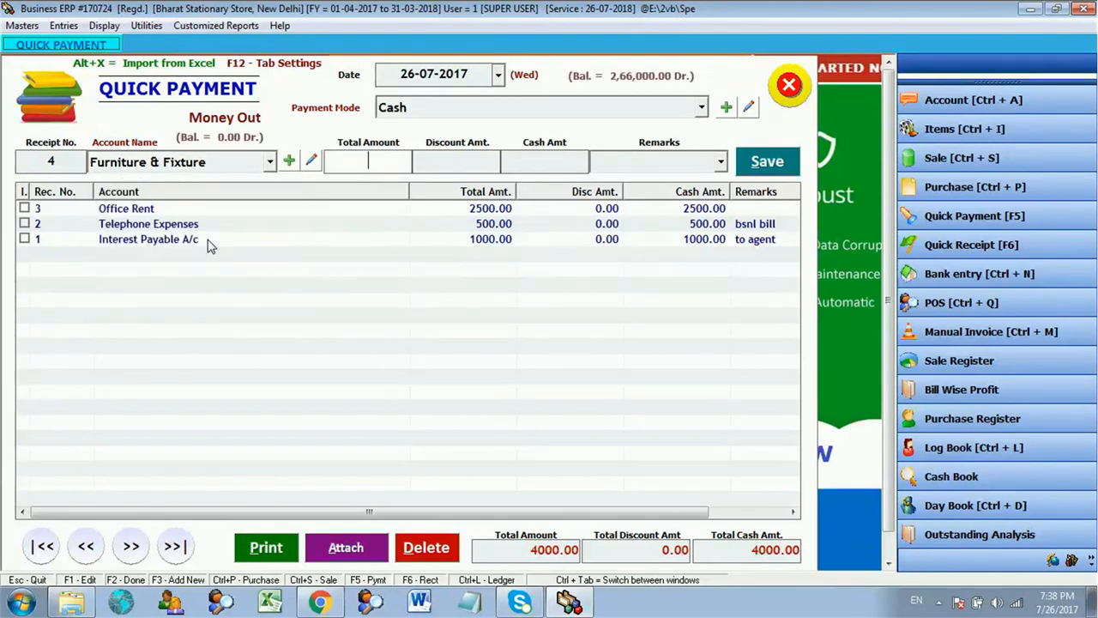
type("6000")
key("Return")
key("Return")
key("Return")
key("Return")
key("Return")
key("Return")
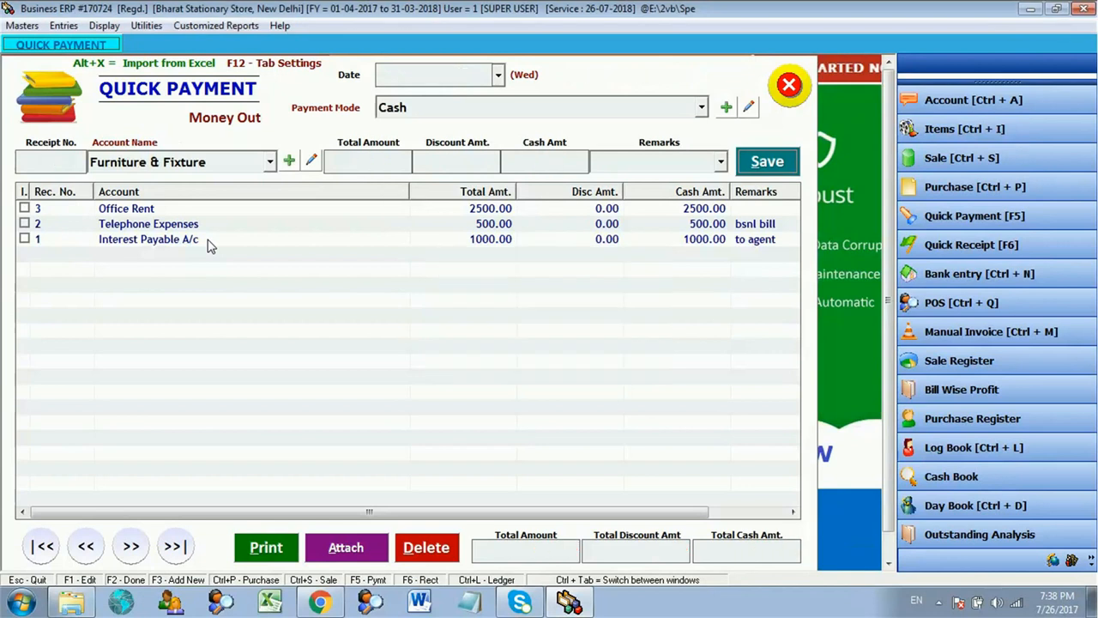
From payment receipt 5, start a new account named Harindera Agencies and assign it to the SUPPLIERS group.
key("r")
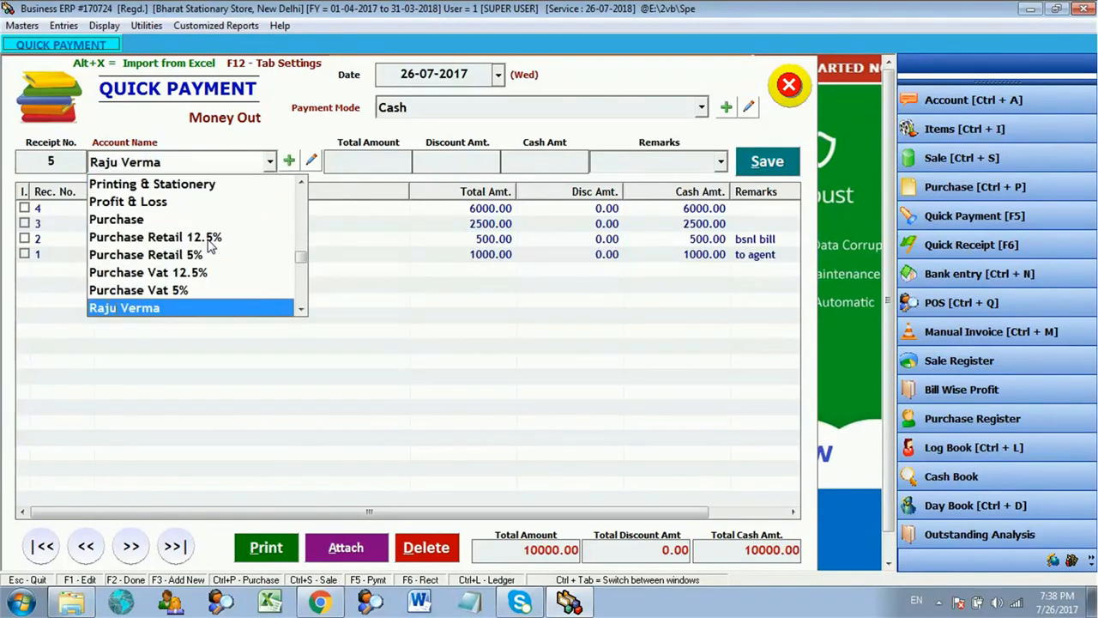
key("F3")
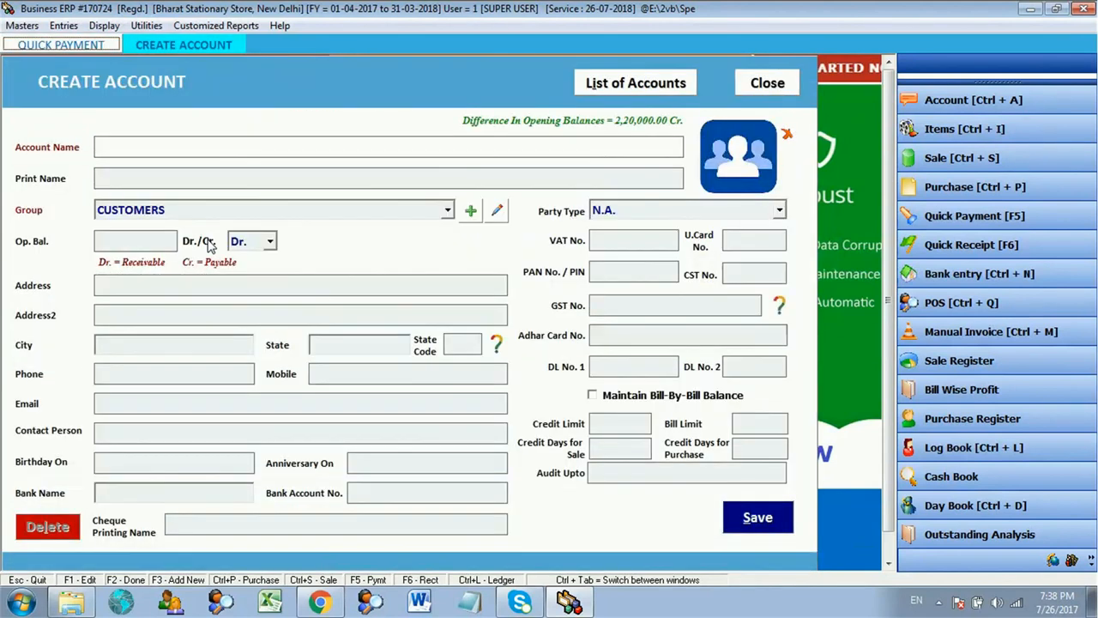
type("harindera agencies")
key("Return")
key("Return")
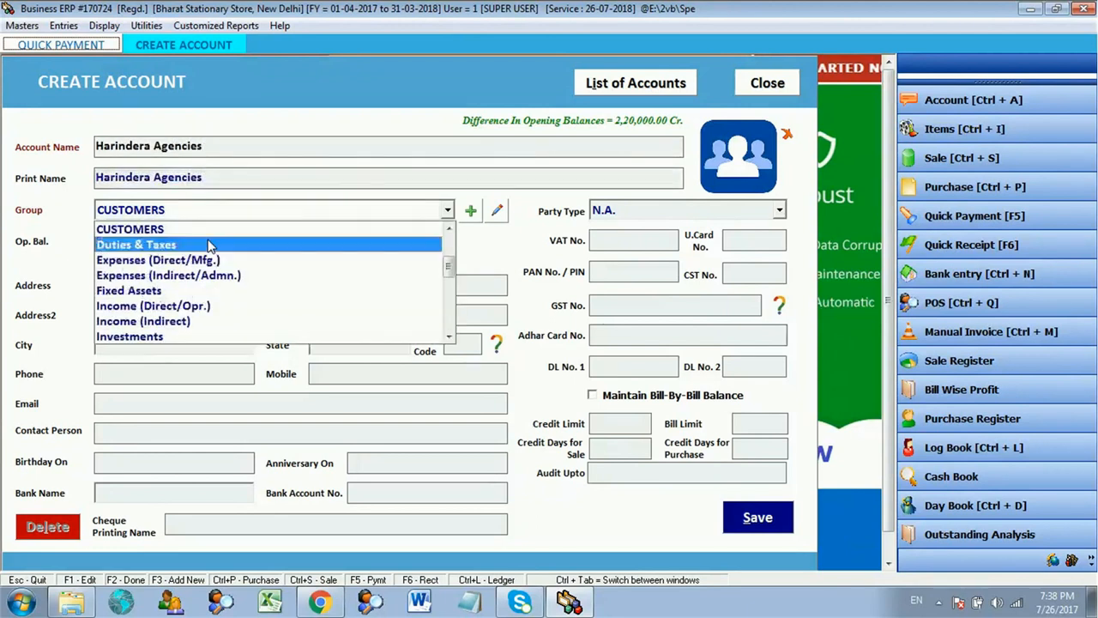
type("sup")
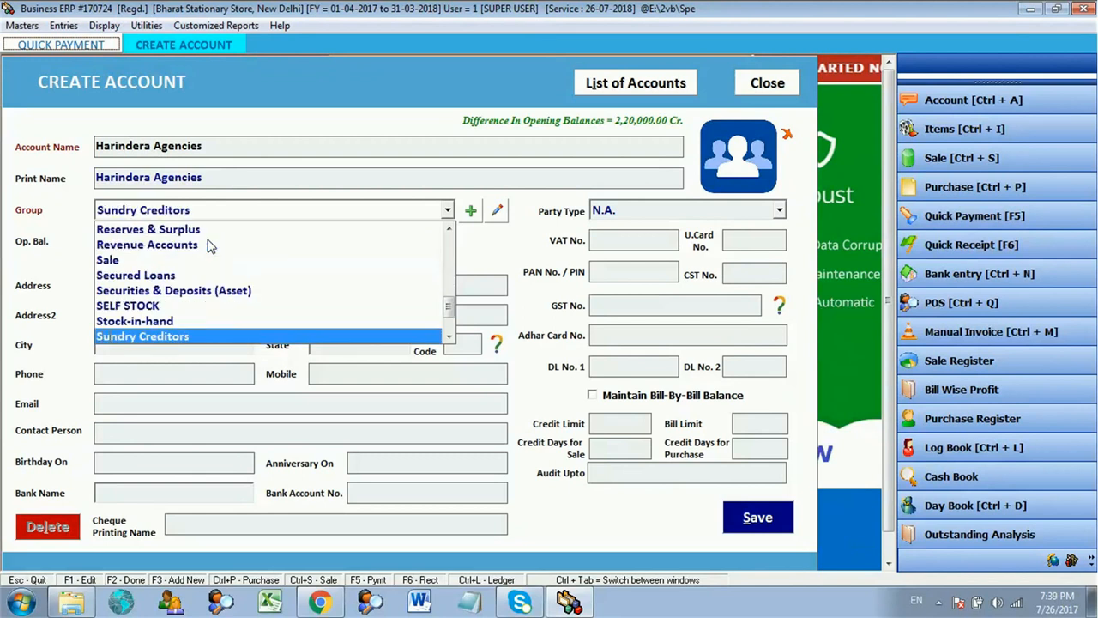
key("Return")
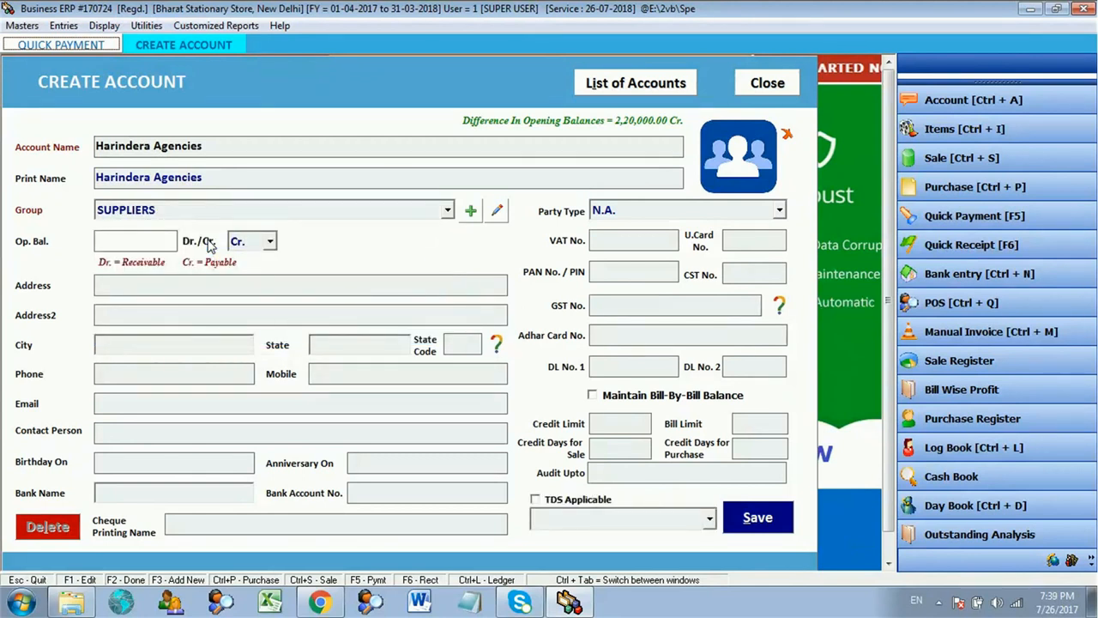
Give the new supplier account an opening balance of 15000 Cr., save it, and use it as the account for payment receipt 5.
type("15000")
key("Return")
key("Return")
key("Return")
key("Return")
key("Return")
key("Return")
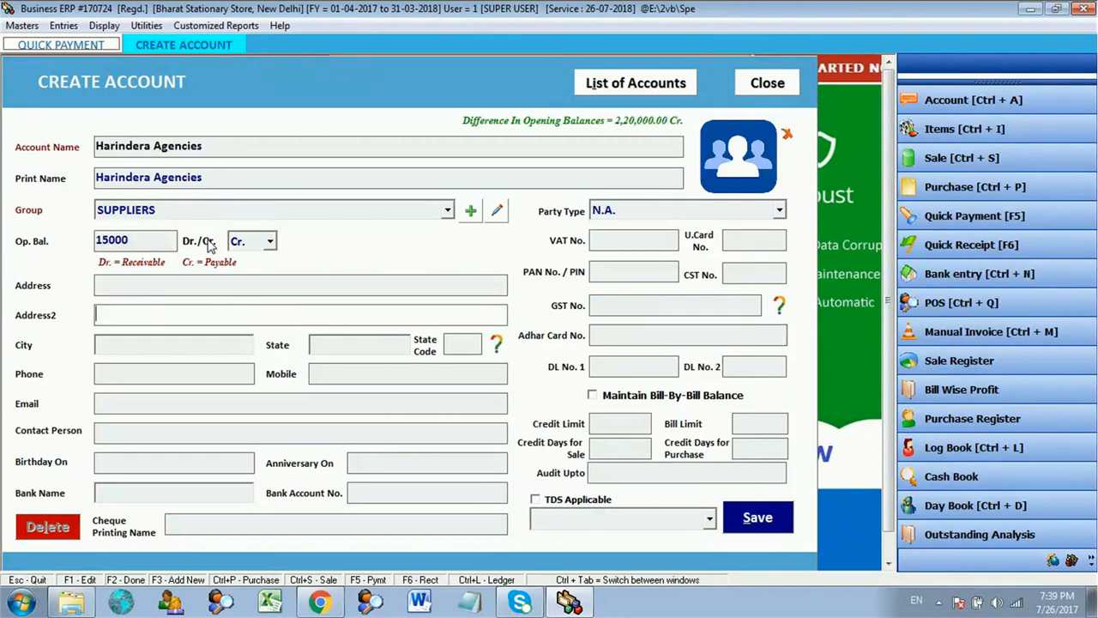
key("Return")
key("Return")
key("Return")
key("Return")
key("Return")
key("Return")
key("Return")
key("Return")
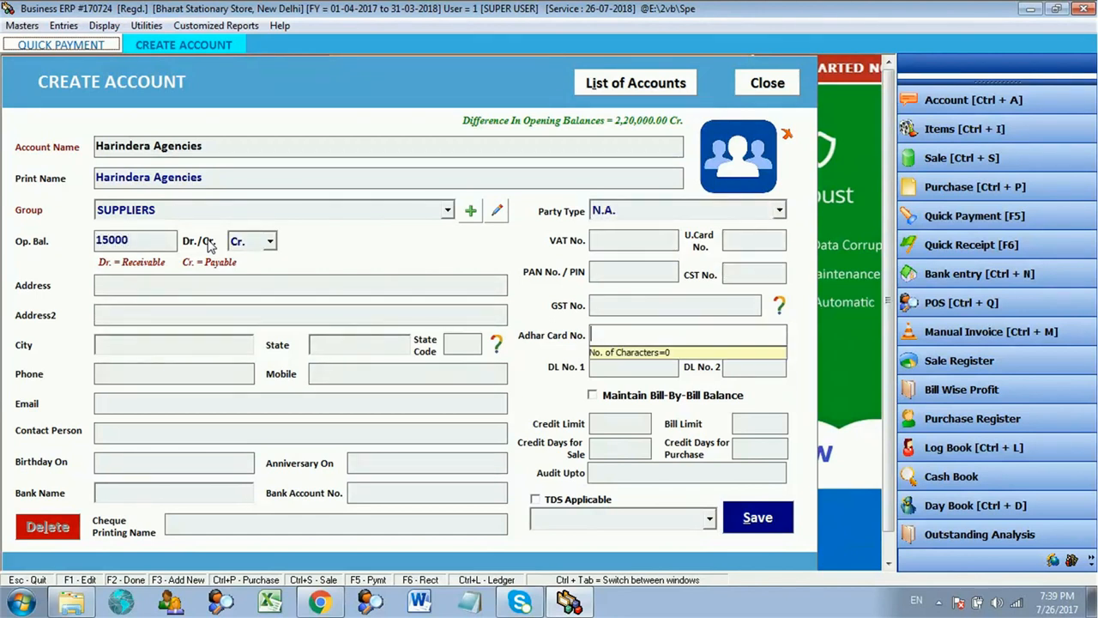
key("Return")
key("Return")
key("Return")
key("Return")
key("Return")
key("Return")
key("Return")
key("Return")
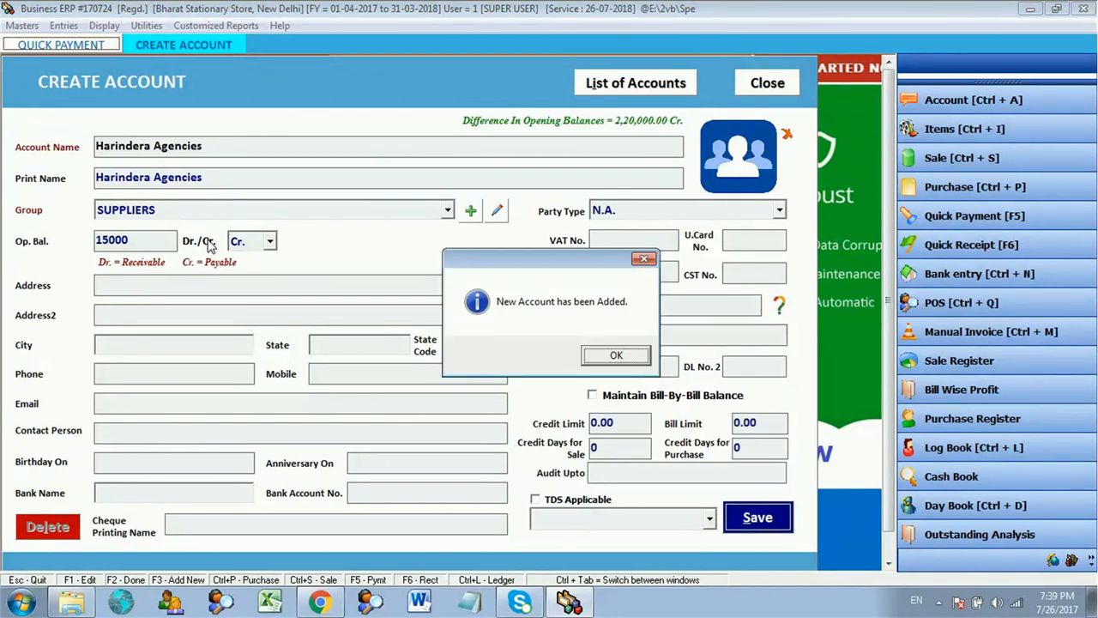
key("Return")
key("Return")
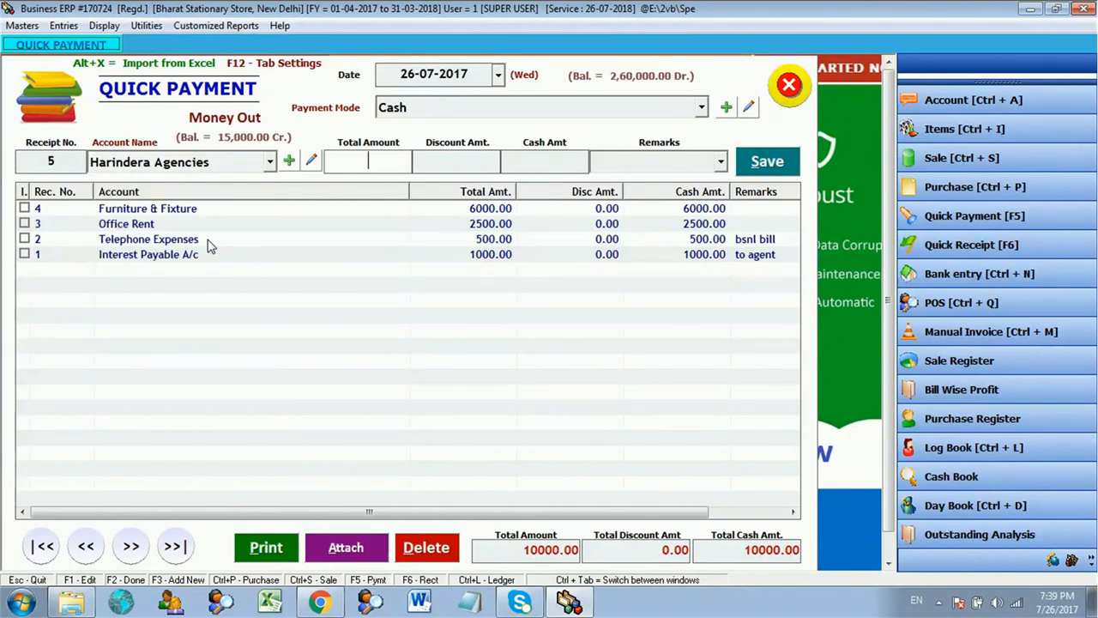
Record payment receipt 5 for Harindera Agencies with total amount 5000, discount 200 and no remark, and save it.
type("4800")
key("BackSpace")
key("BackSpace")
key("BackSpace")
key("BackSpace")
type("5000")
key("Tab")
type("200")
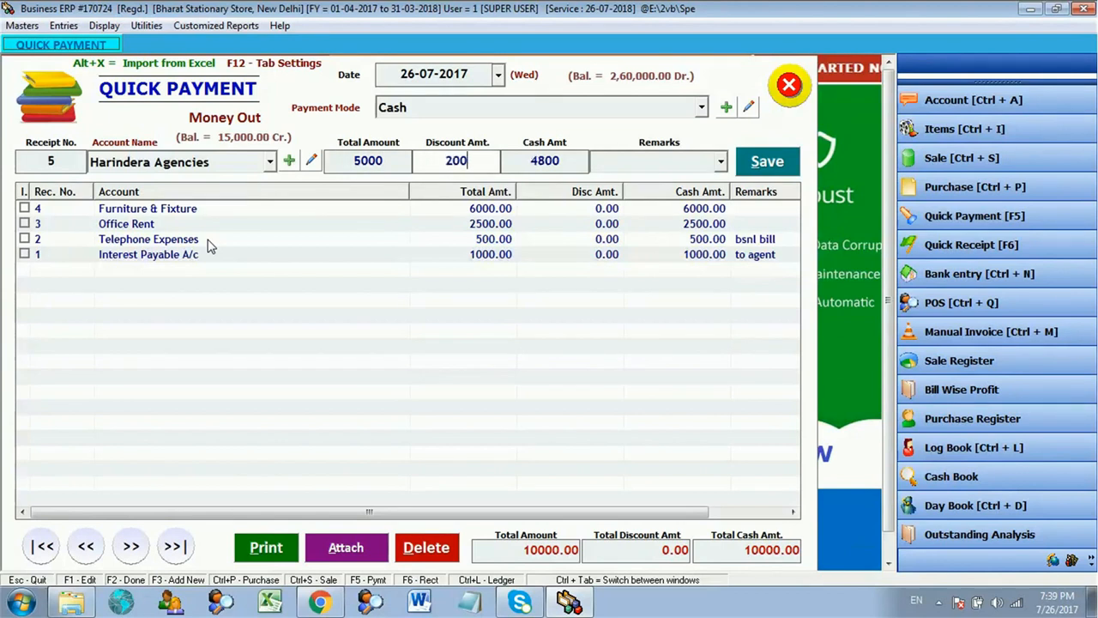
key("Tab")
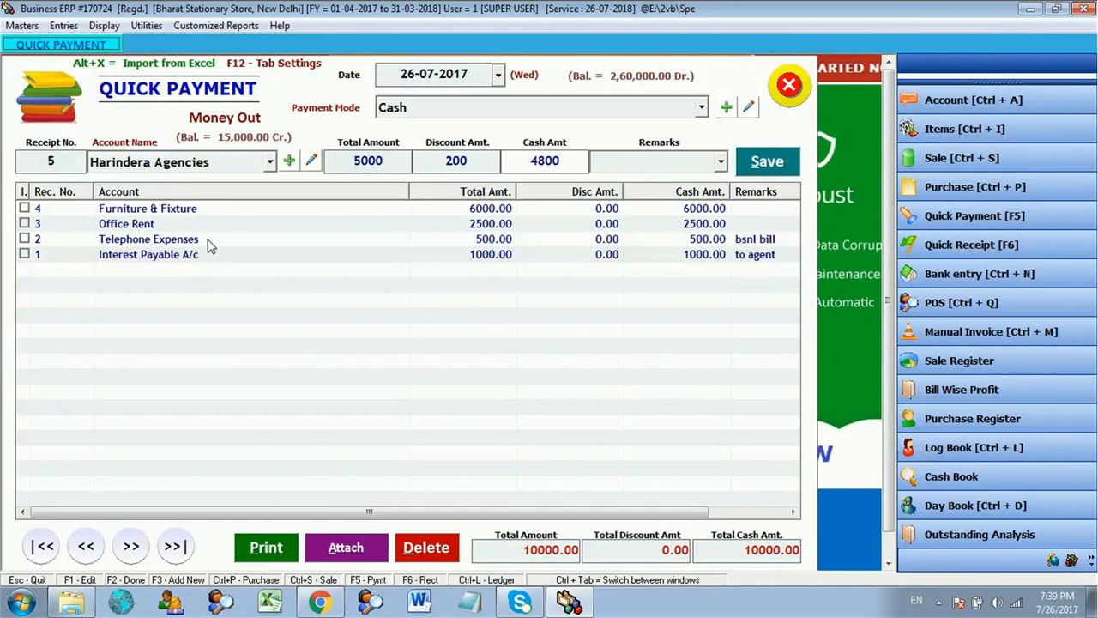
key("Return")
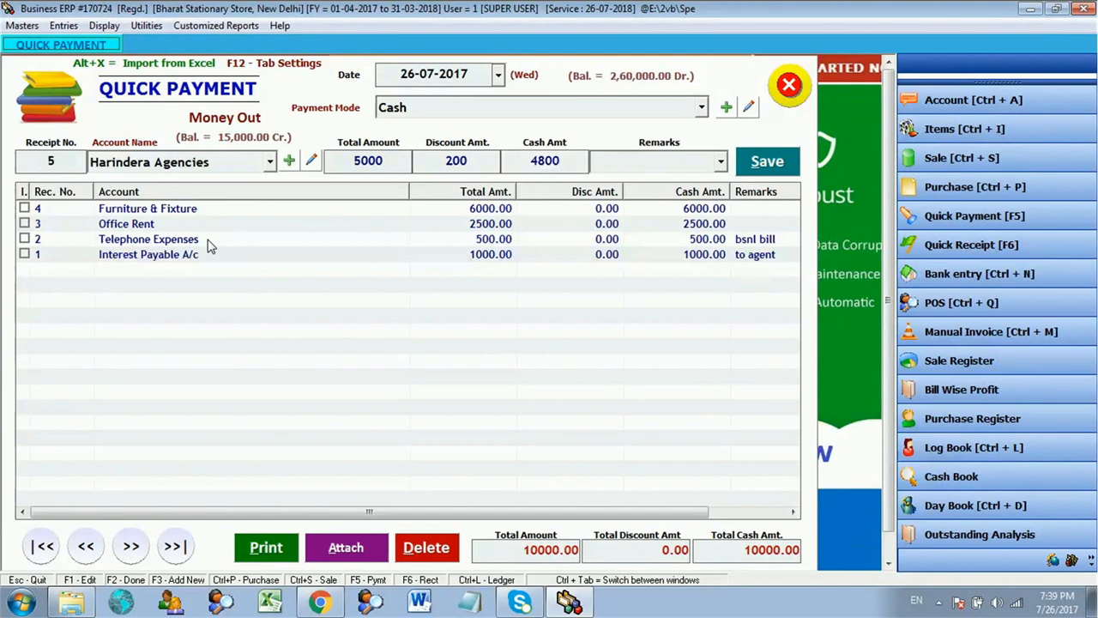
key("Return")
key("Return")
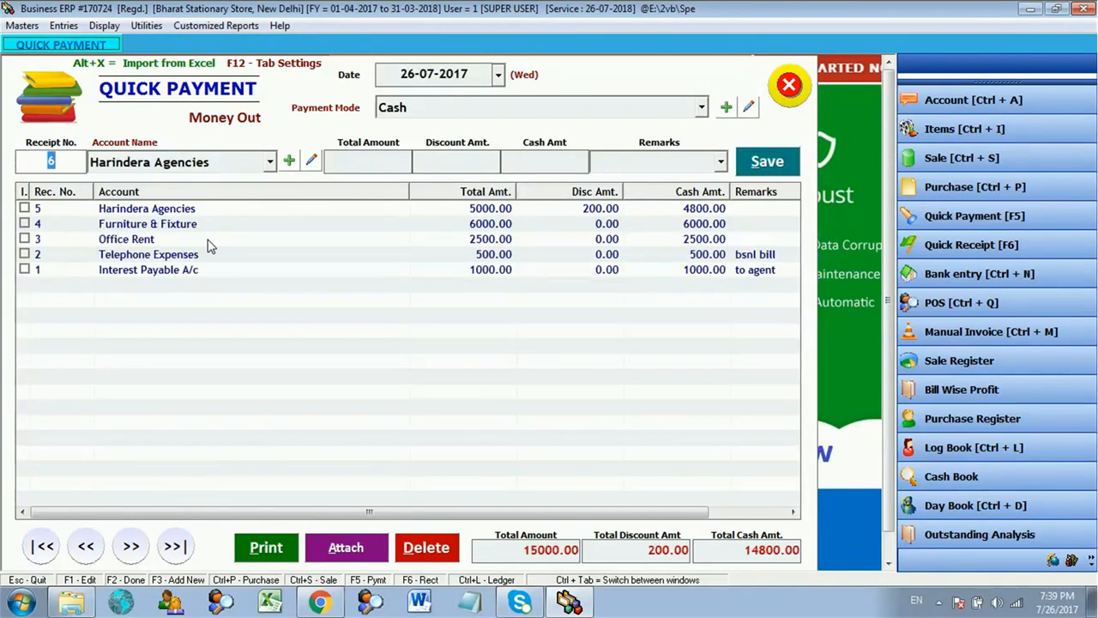
Review the Cash account's entries in the cash book, then close the cash book and the quick payment form.
left_click(106, 26)
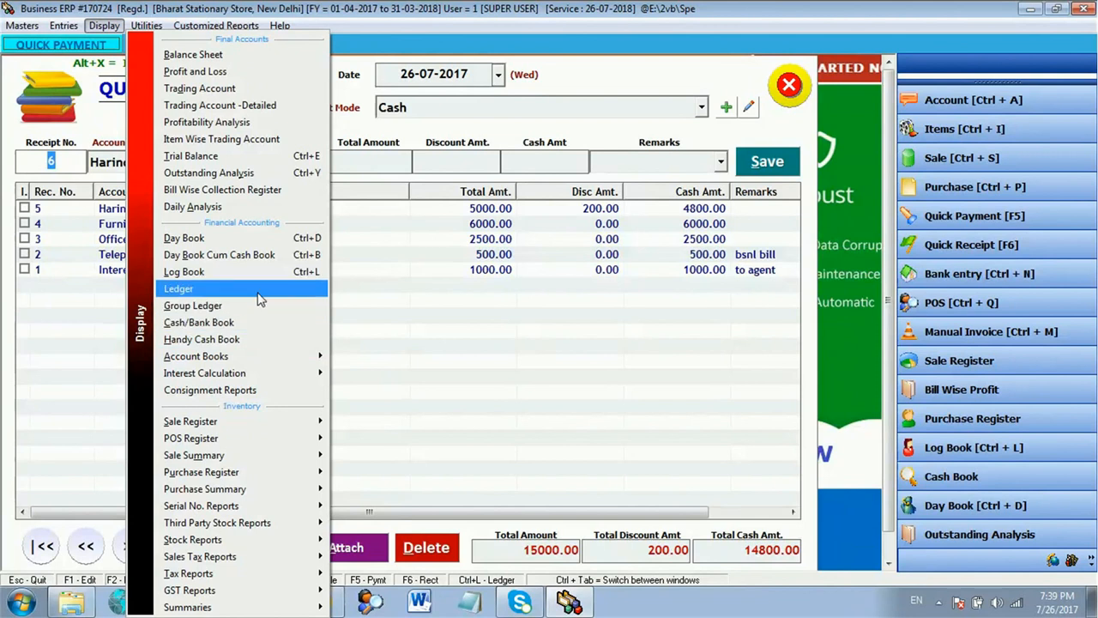
left_click(255, 330)
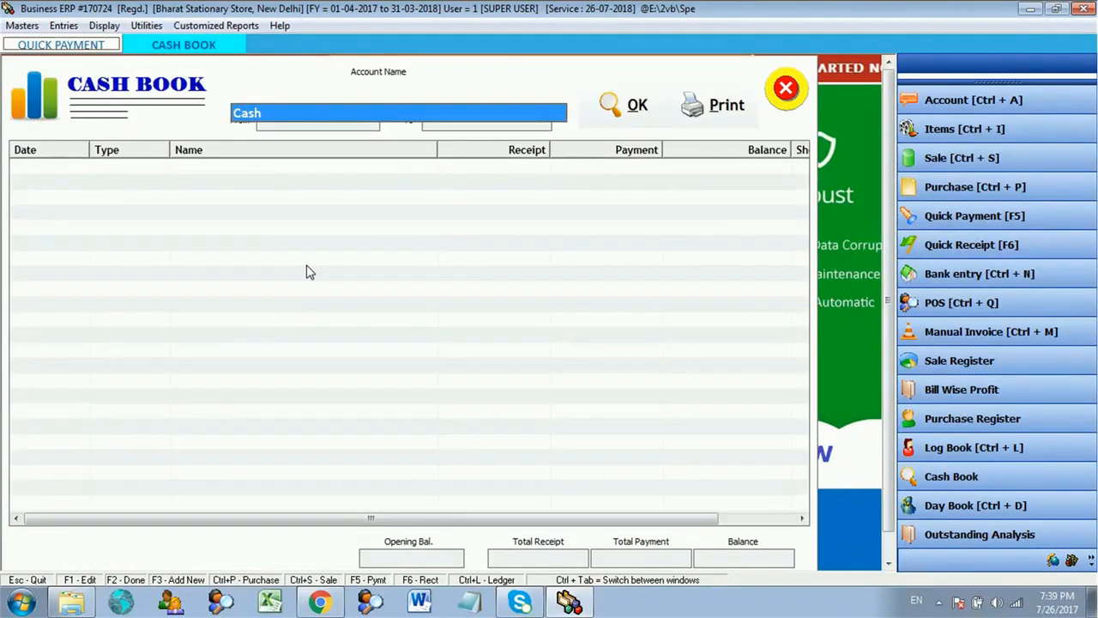
key("Return")
key("Return")
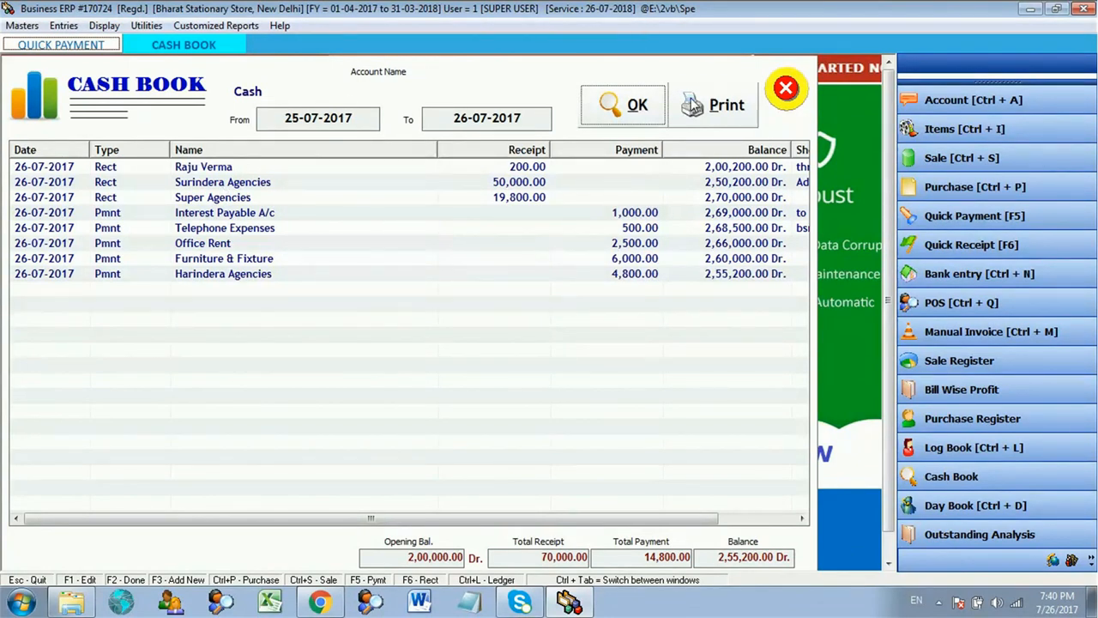
left_click(783, 88)
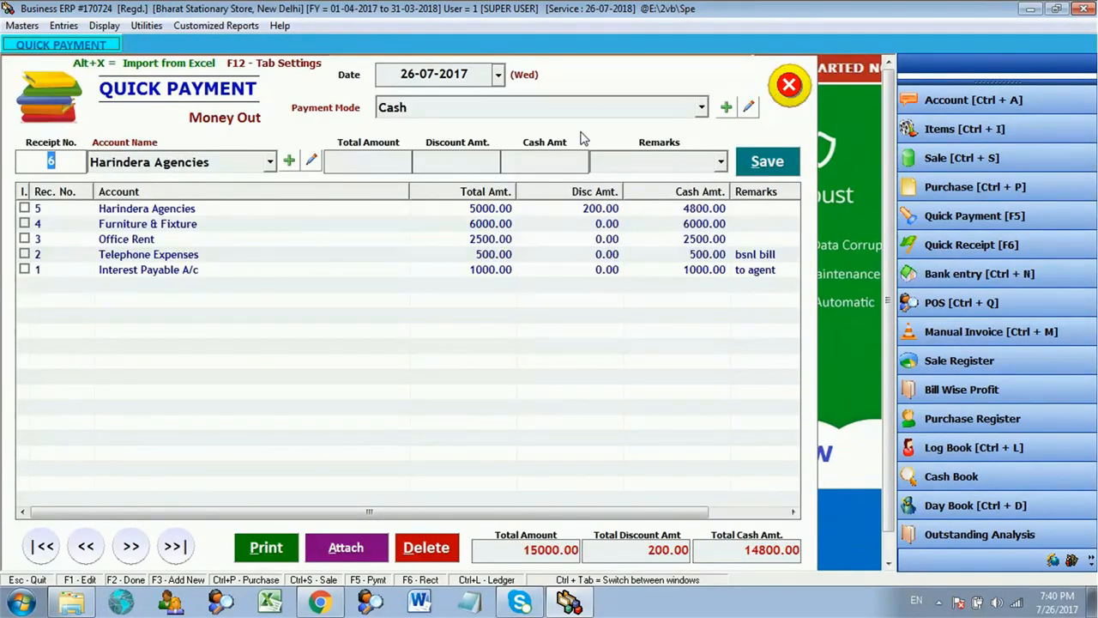
left_click(789, 80)
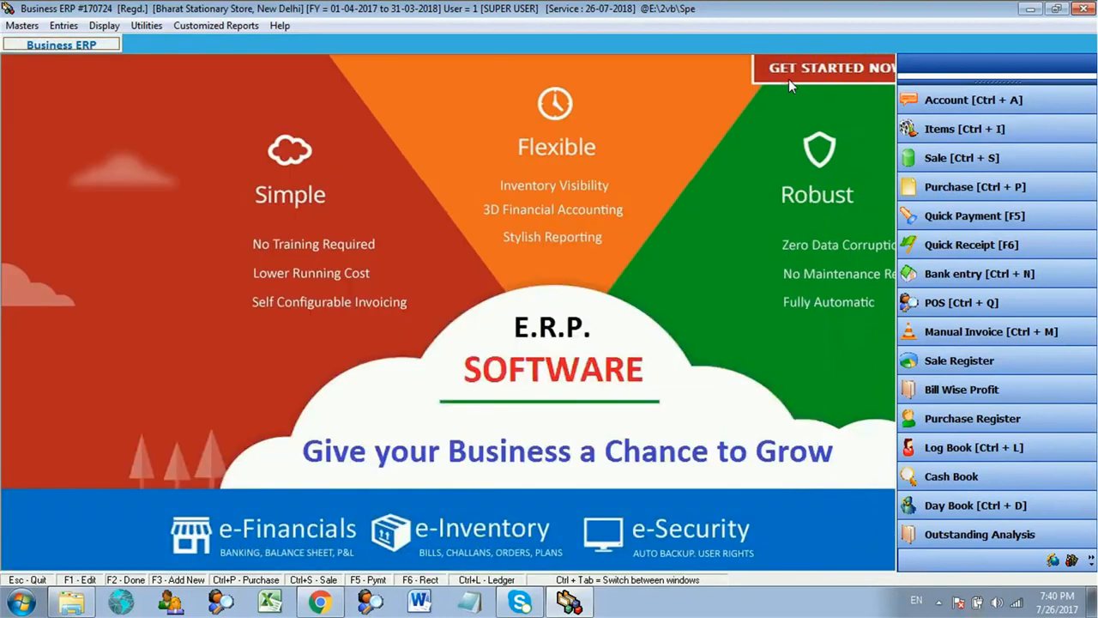
Start a new financial accounting payment voucher dated 26-07-2017 and go to the account selection of its debit line.
left_click(63, 26)
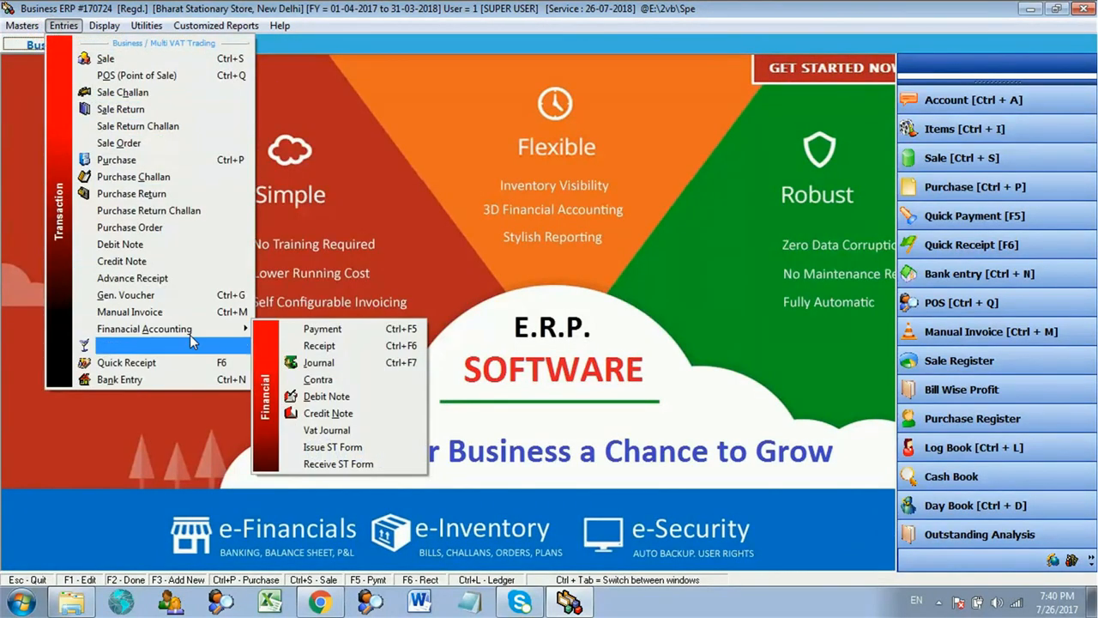
mouse_move(160, 334)
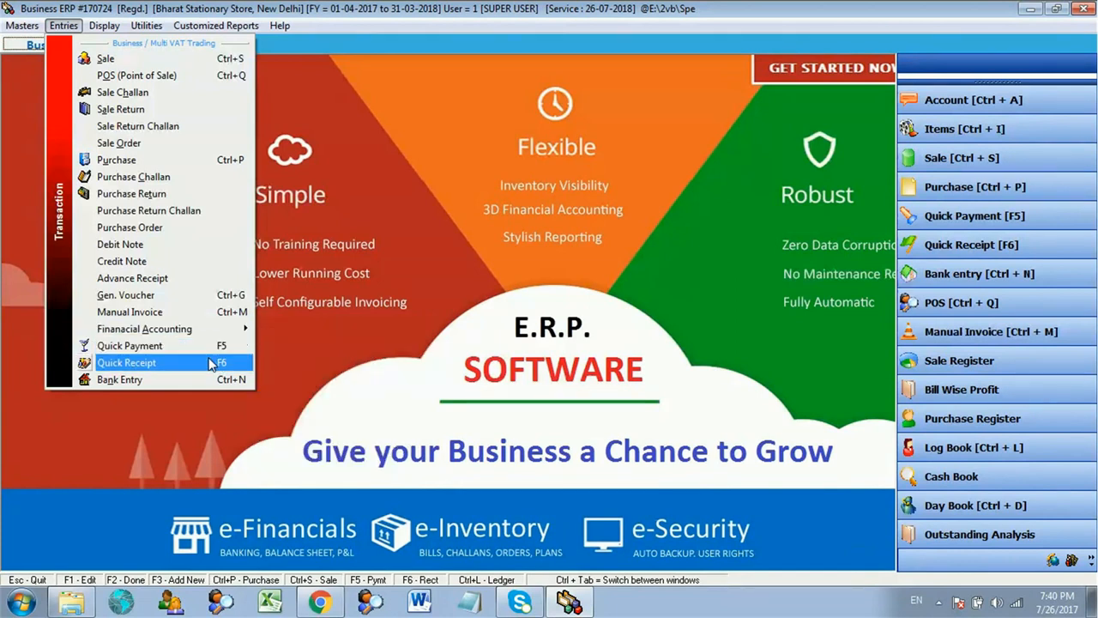
mouse_move(239, 333)
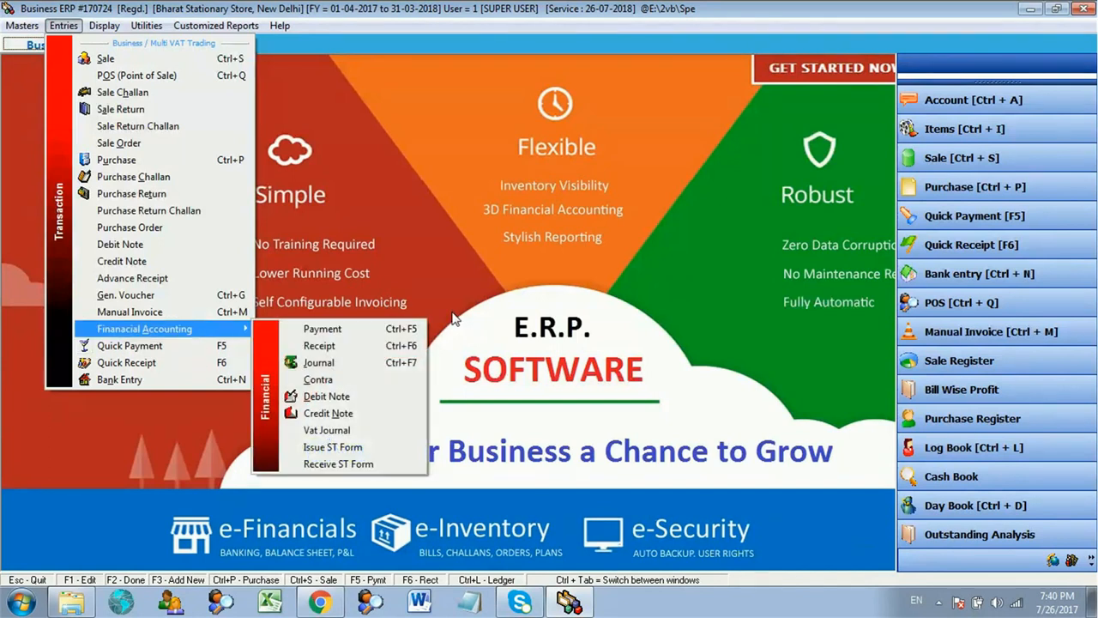
left_click(401, 330)
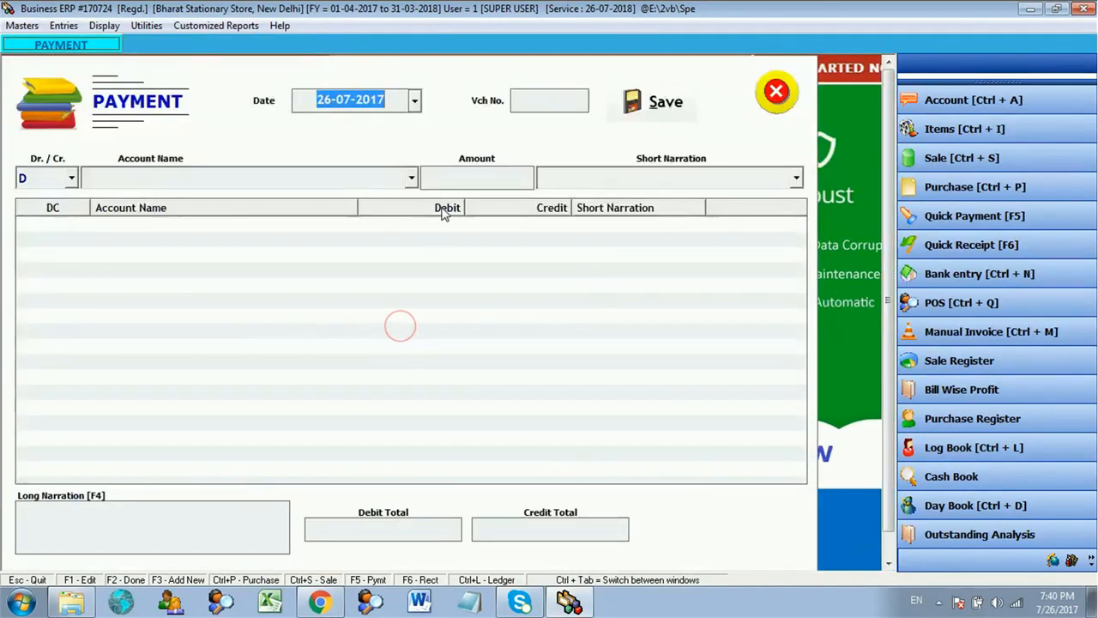
key("Return")
key("Return")
key("Return")
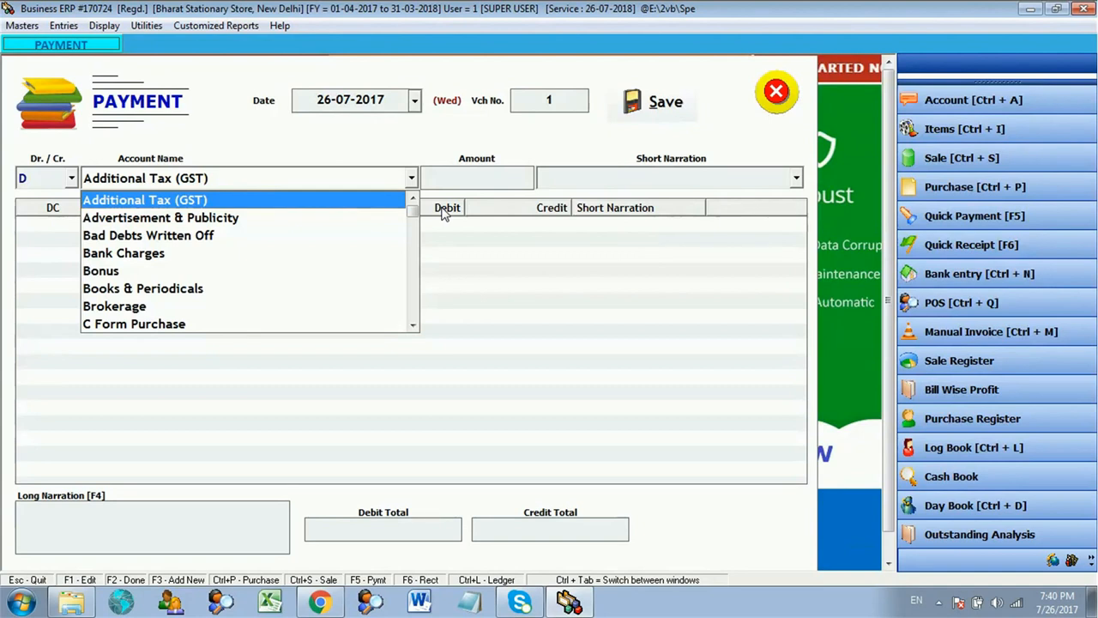
Look through the accounts beginning with C in the voucher's debit account list.
type("rma")
key("Down")
key("Up")
key("Up")
key("c")
key("Down")
key("Down")
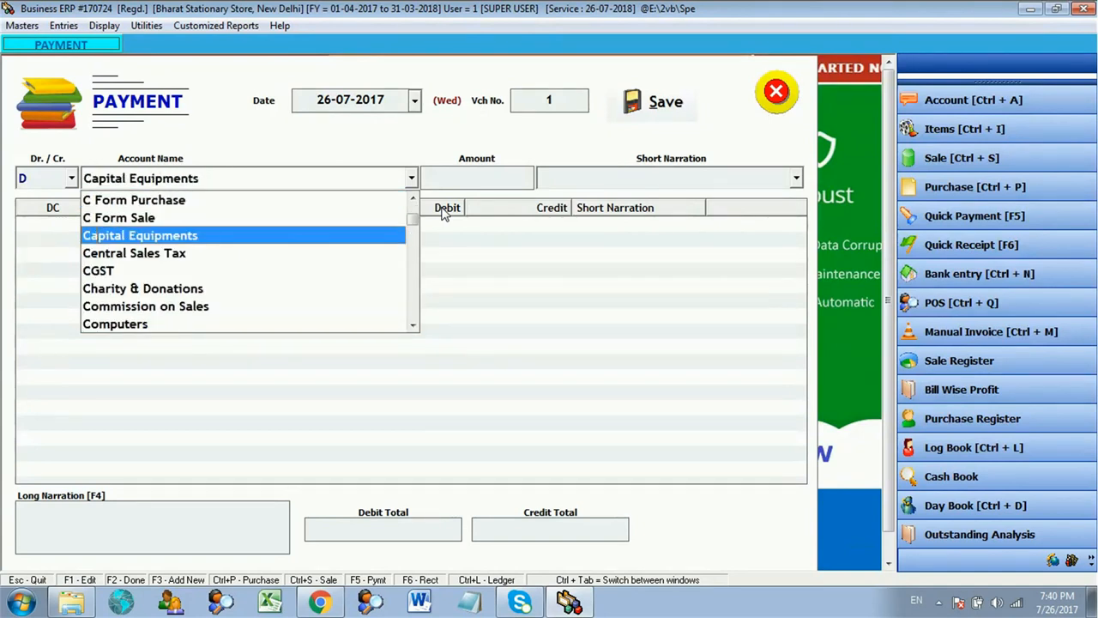
key("Down")
key("Down")
key("Down")
key("Down")
key("Down")
key("Down")
key("Down")
key("Down")
key("Down")
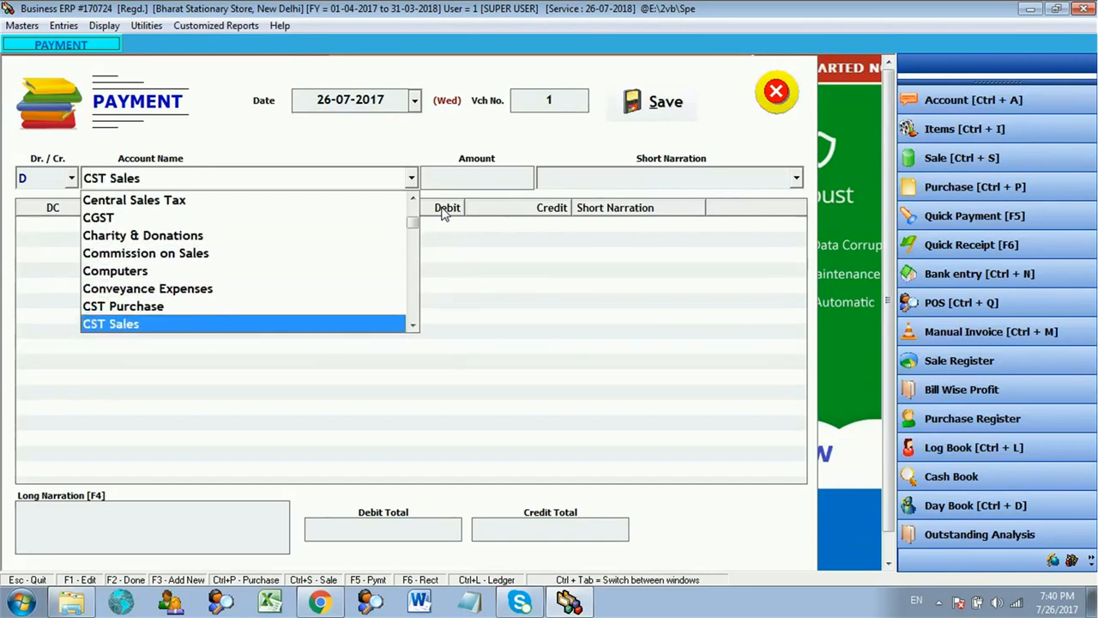
key("Up")
key("Up")
key("Up")
key("Up")
key("Up")
key("Up")
key("Up")
key("Up")
key("Up")
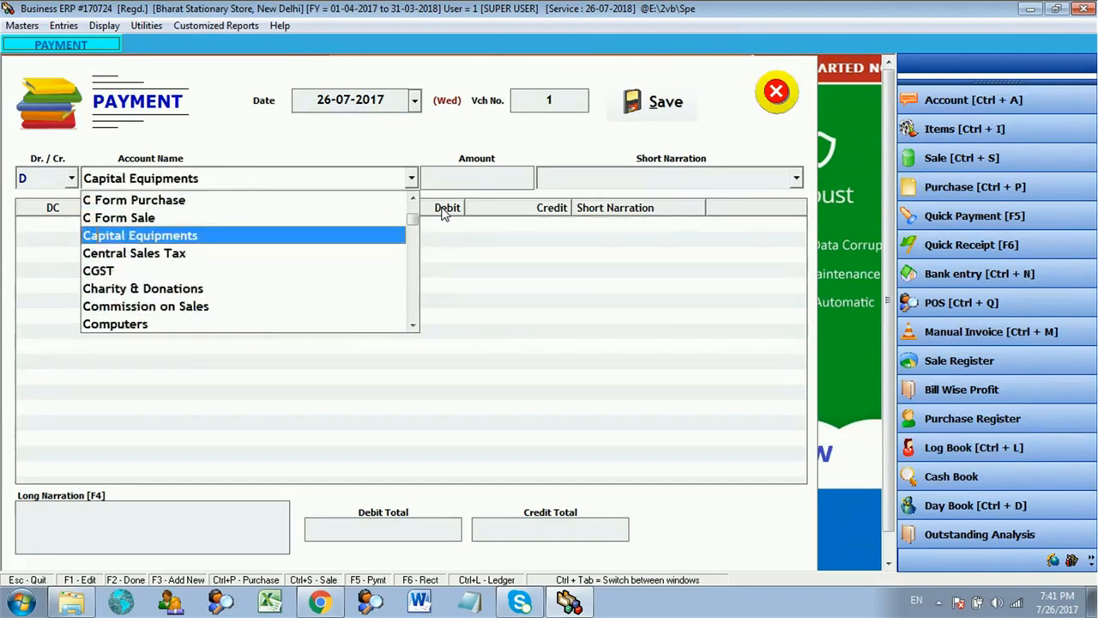
key("Down")
key("Down")
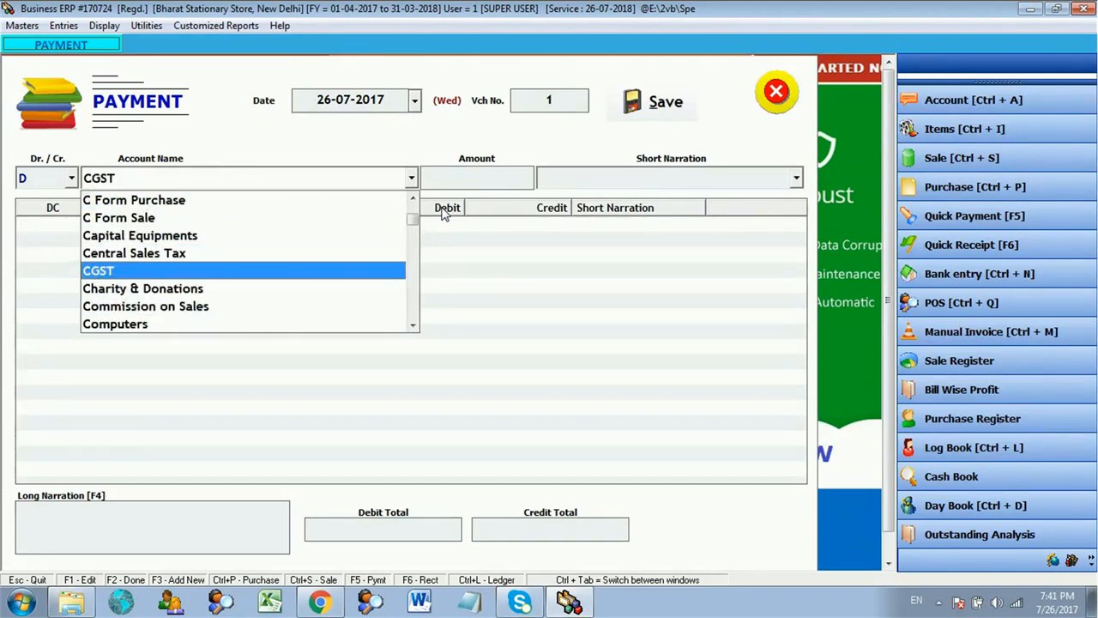
key("Up")
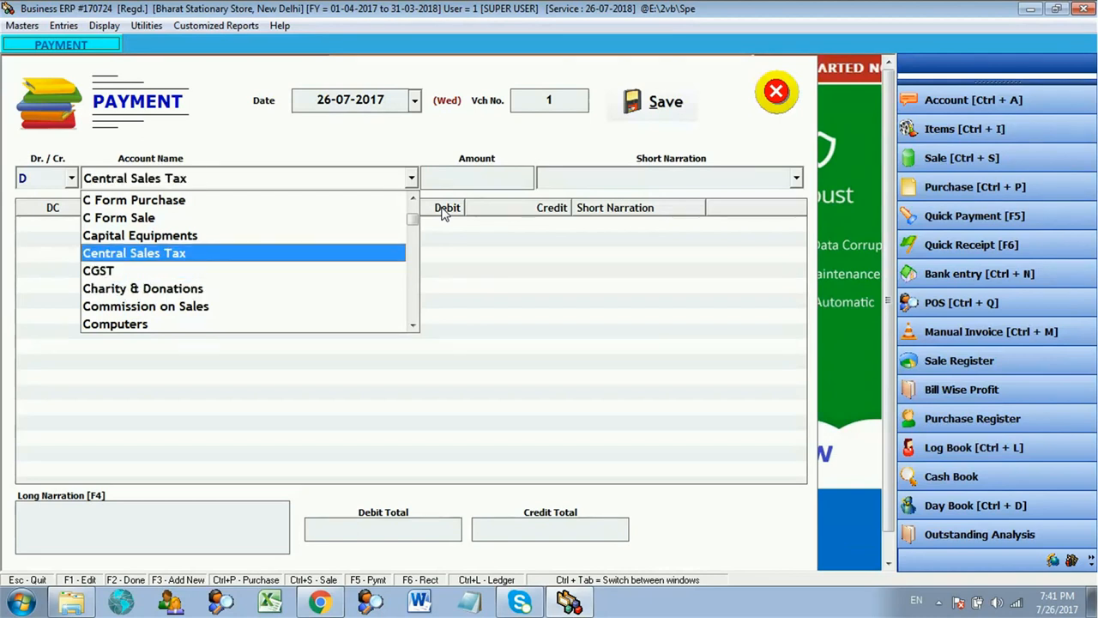
Debit the individual customer's account with 75 in payment voucher 1, leaving the short narration empty.
type("rma")
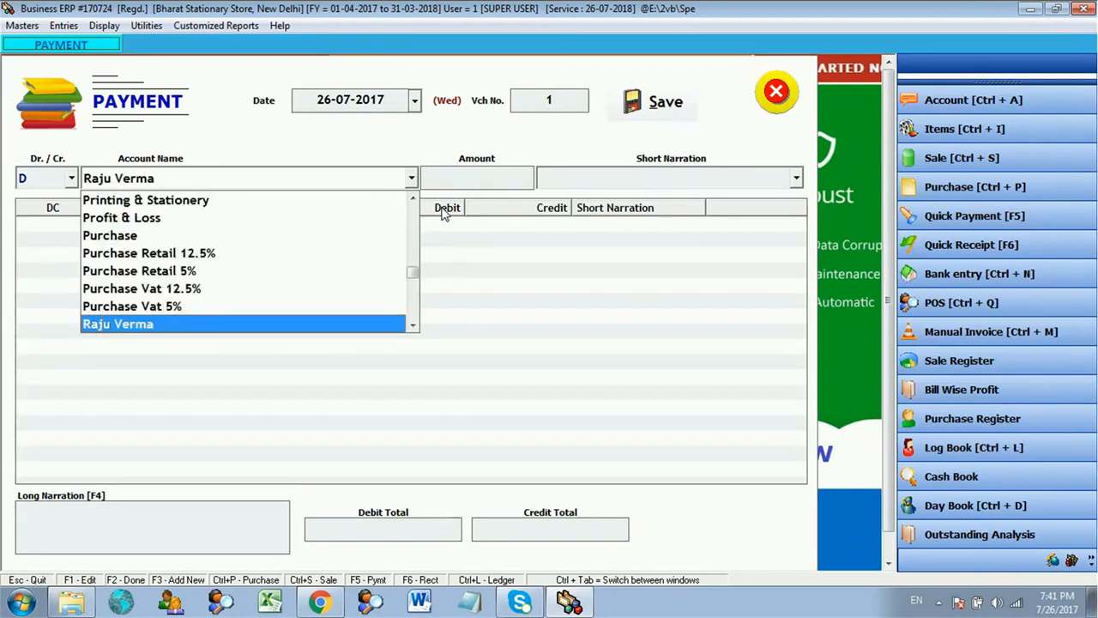
key("Return")
type("75")
key("Return")
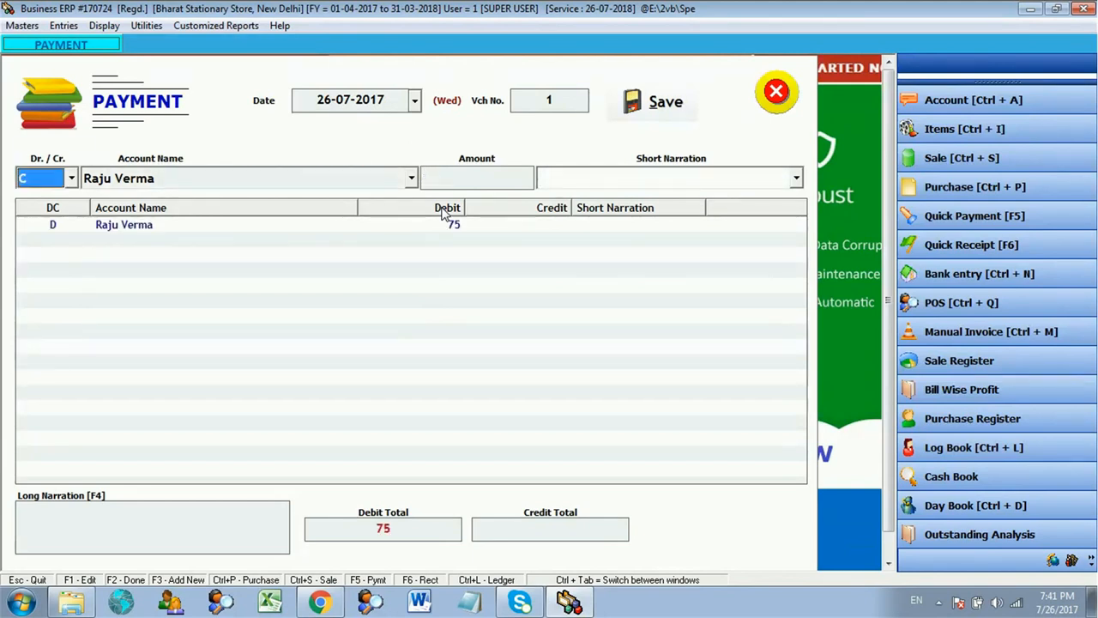
Credit Cash with 75 in payment voucher 1, save the voucher, and close the payment form.
key("Return")
type("c")
key("Return")
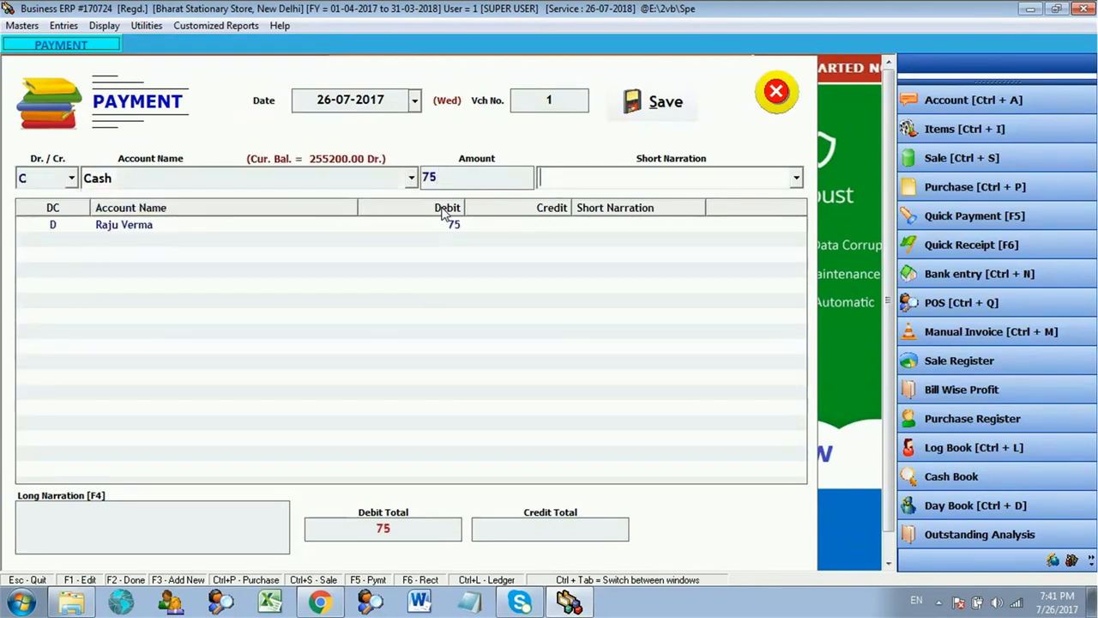
key("Return")
key("F2")
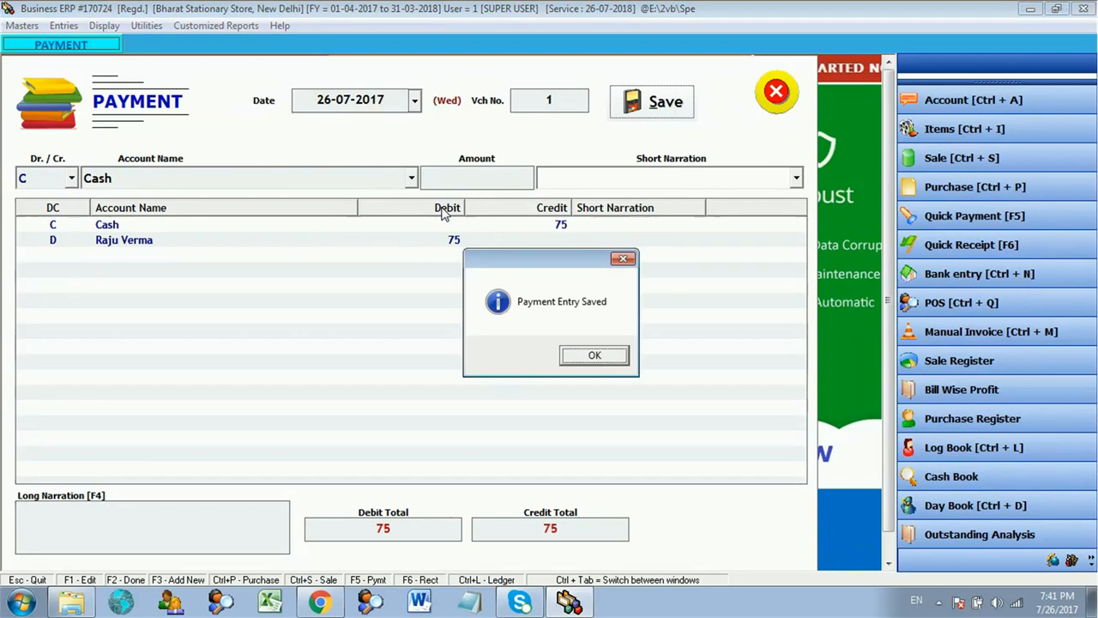
key("Return")
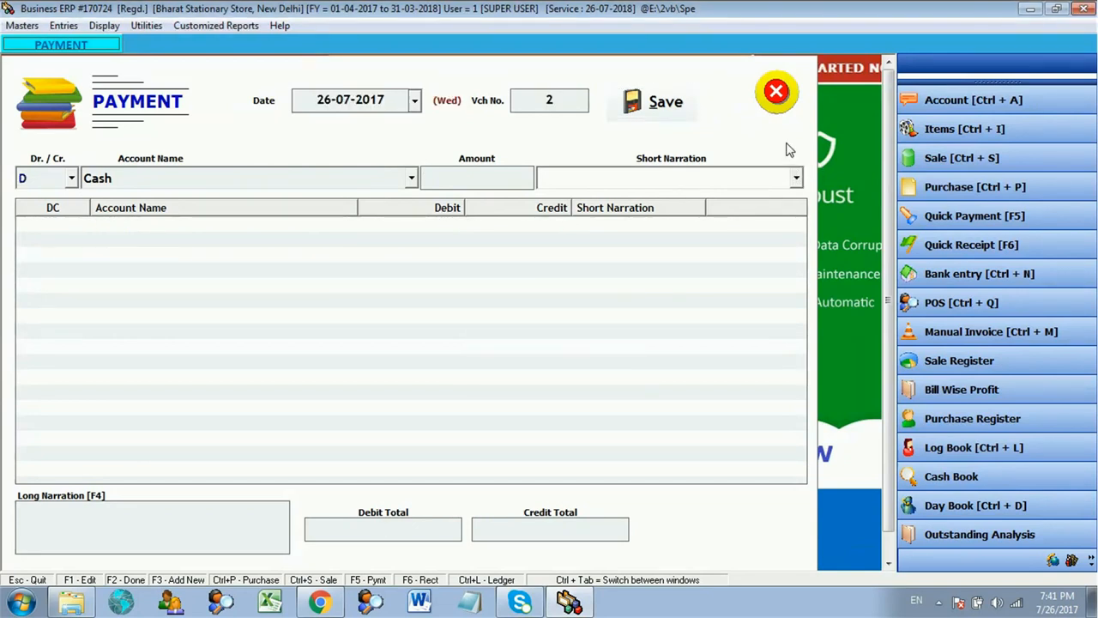
left_click(755, 90)
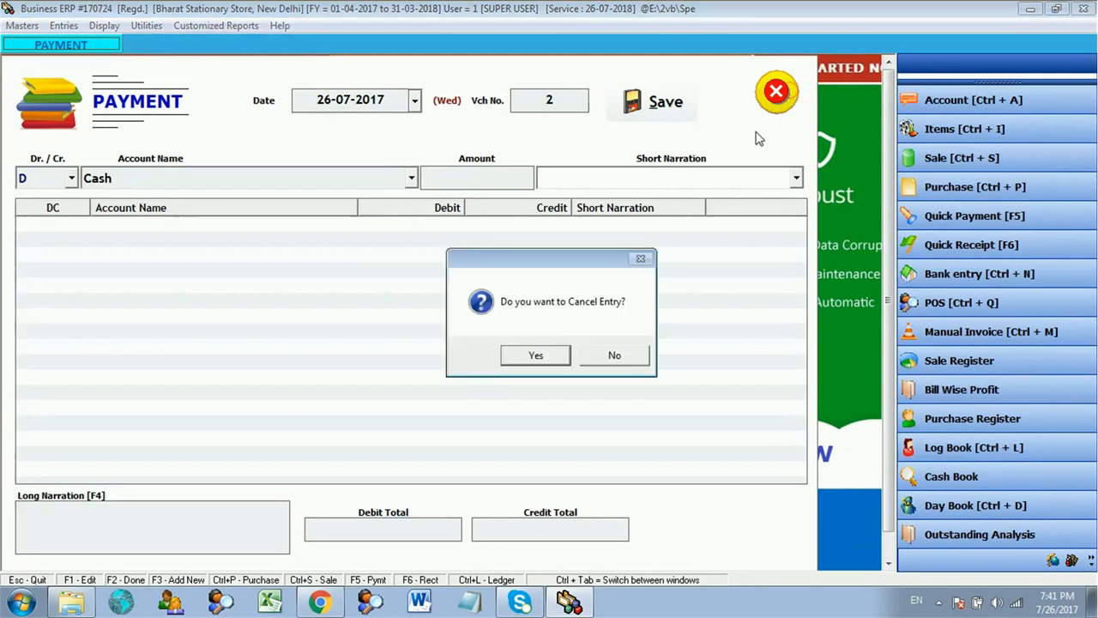
key("Return")
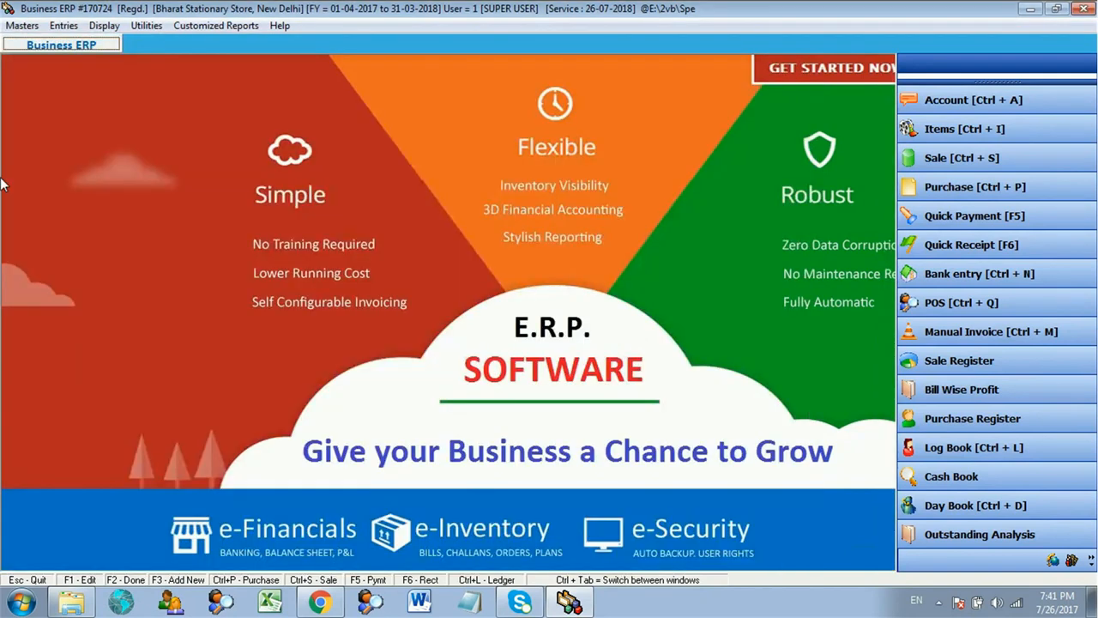
Show the Handy Cash Book for the Cash account from 25-07-2017 to 26-07-2017.
left_click(64, 25)
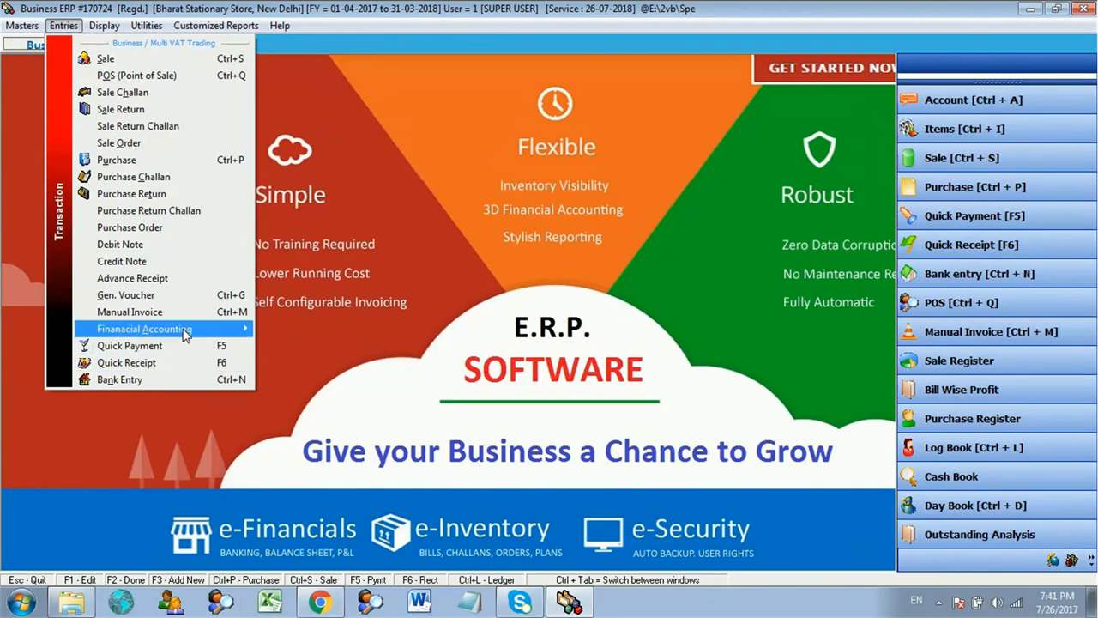
mouse_move(185, 333)
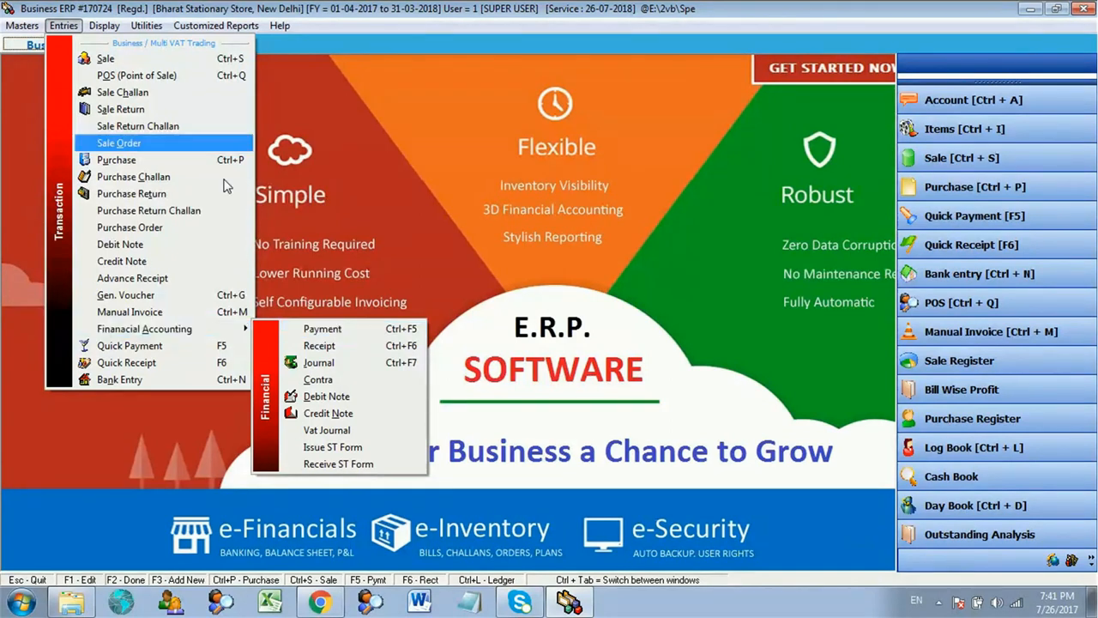
mouse_move(91, 24)
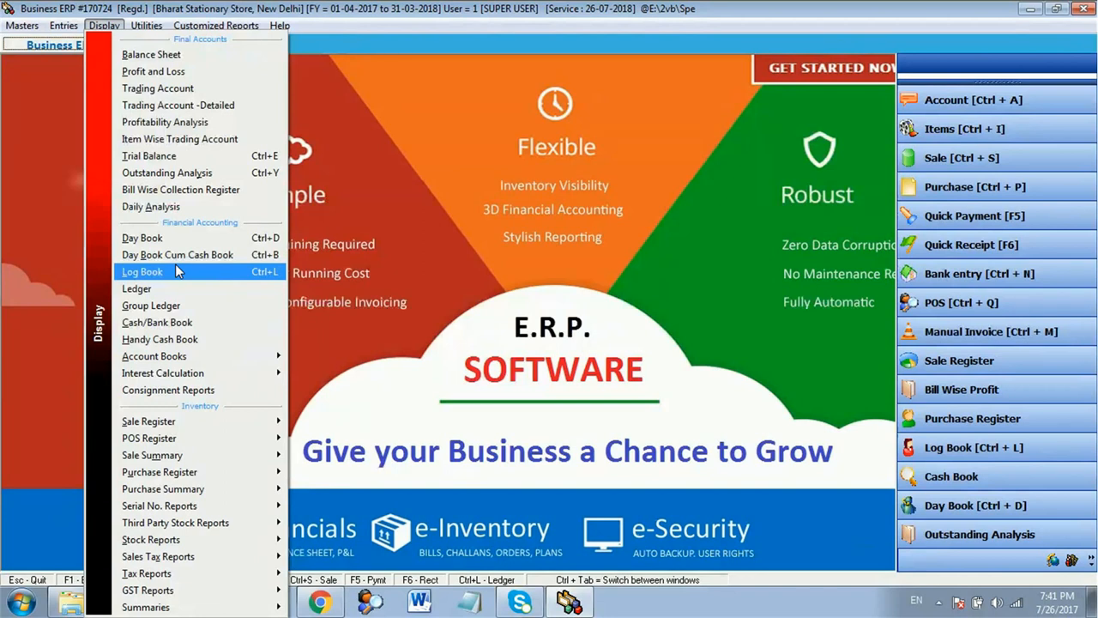
key("Down")
key("Down")
key("Down")
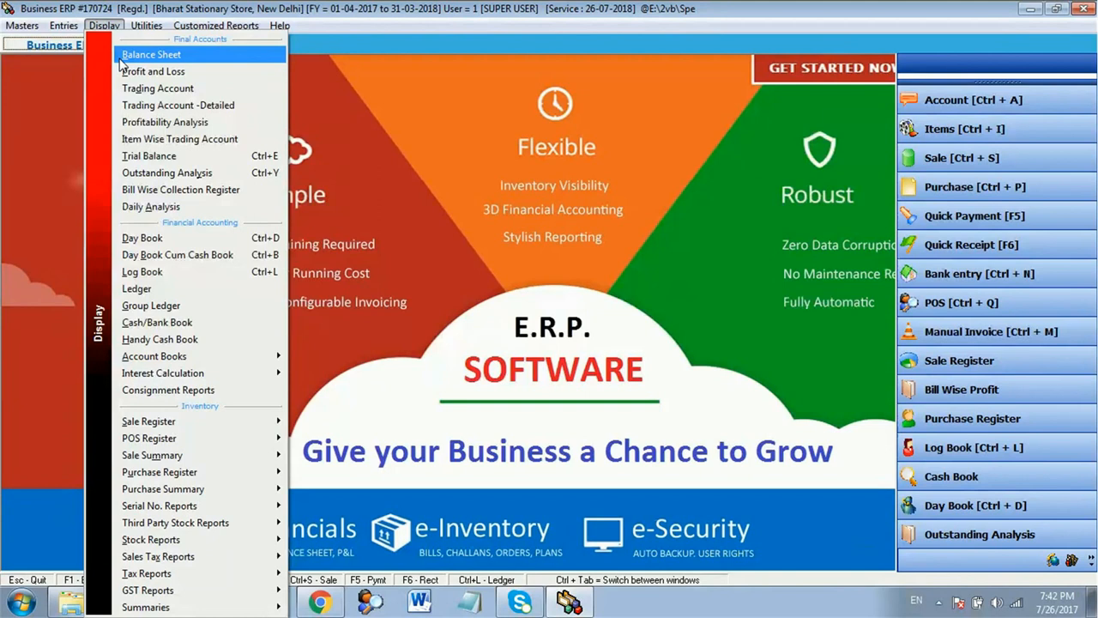
left_click(179, 336)
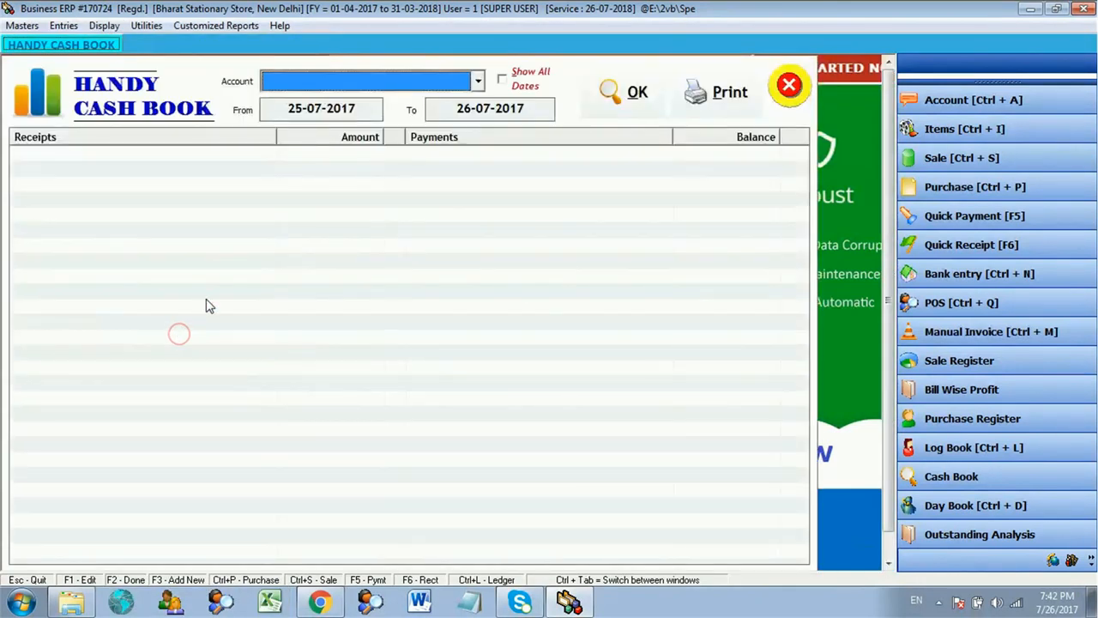
left_click(382, 79)
left_click(374, 101)
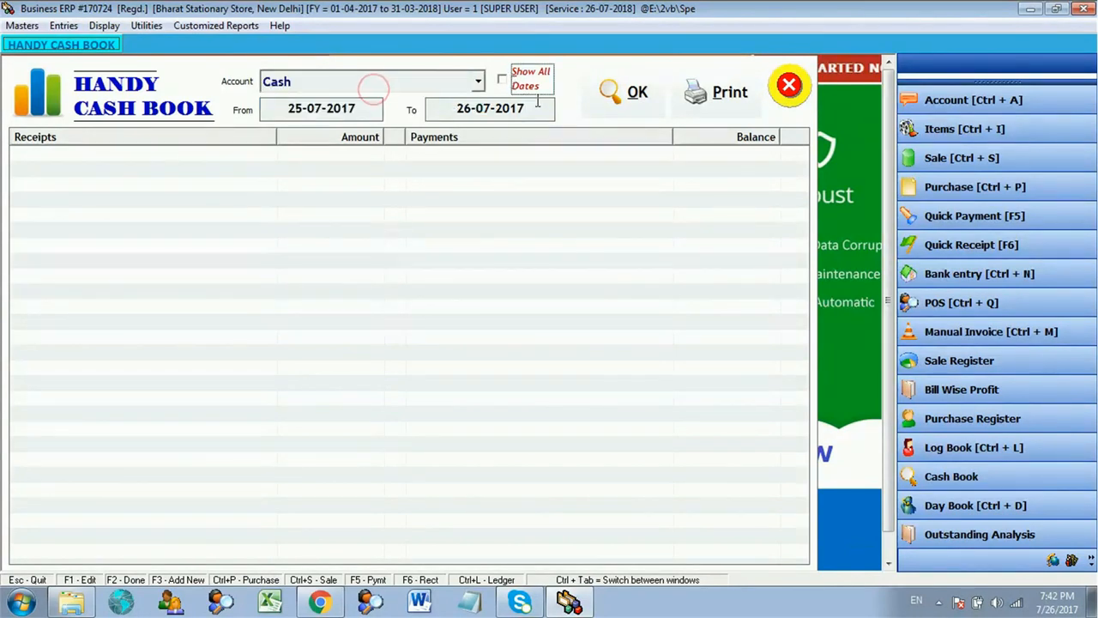
left_click(594, 92)
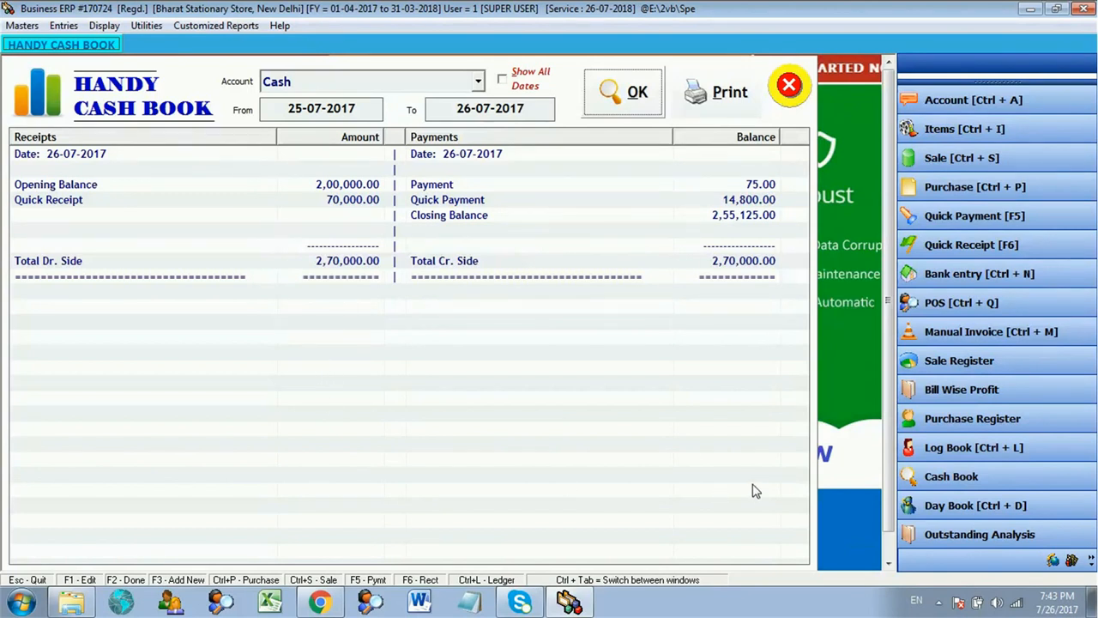
left_click(942, 604)
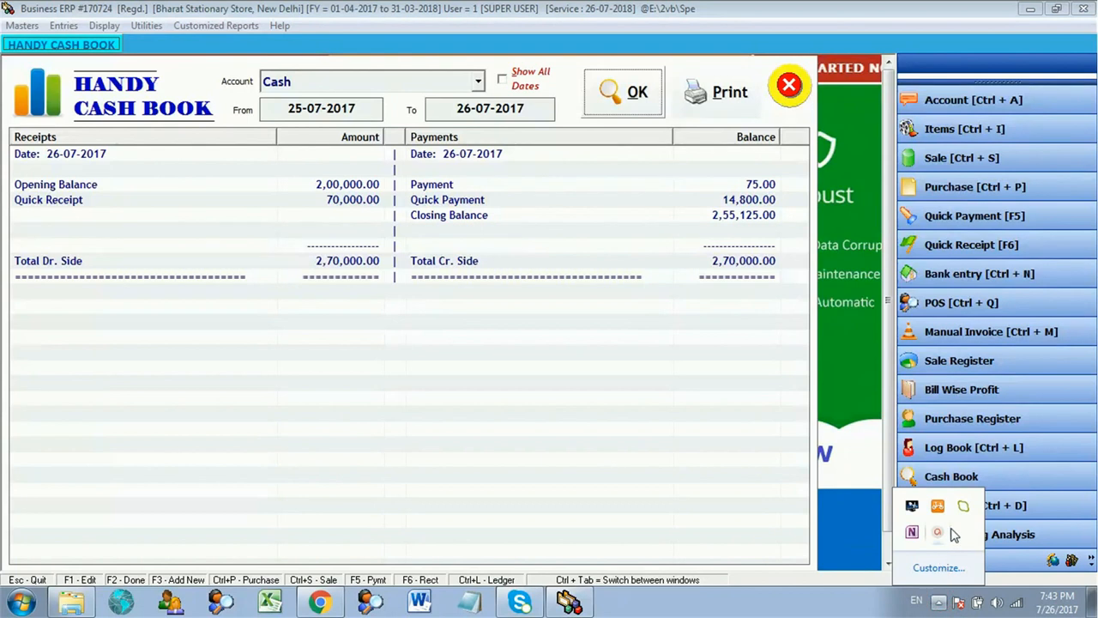
left_click(938, 533)
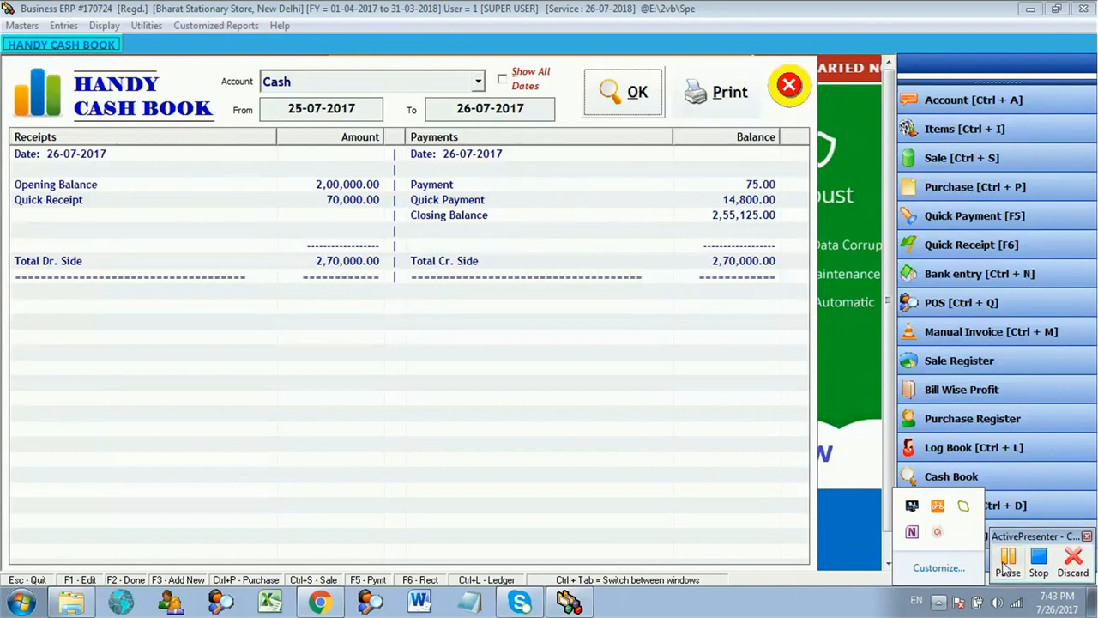